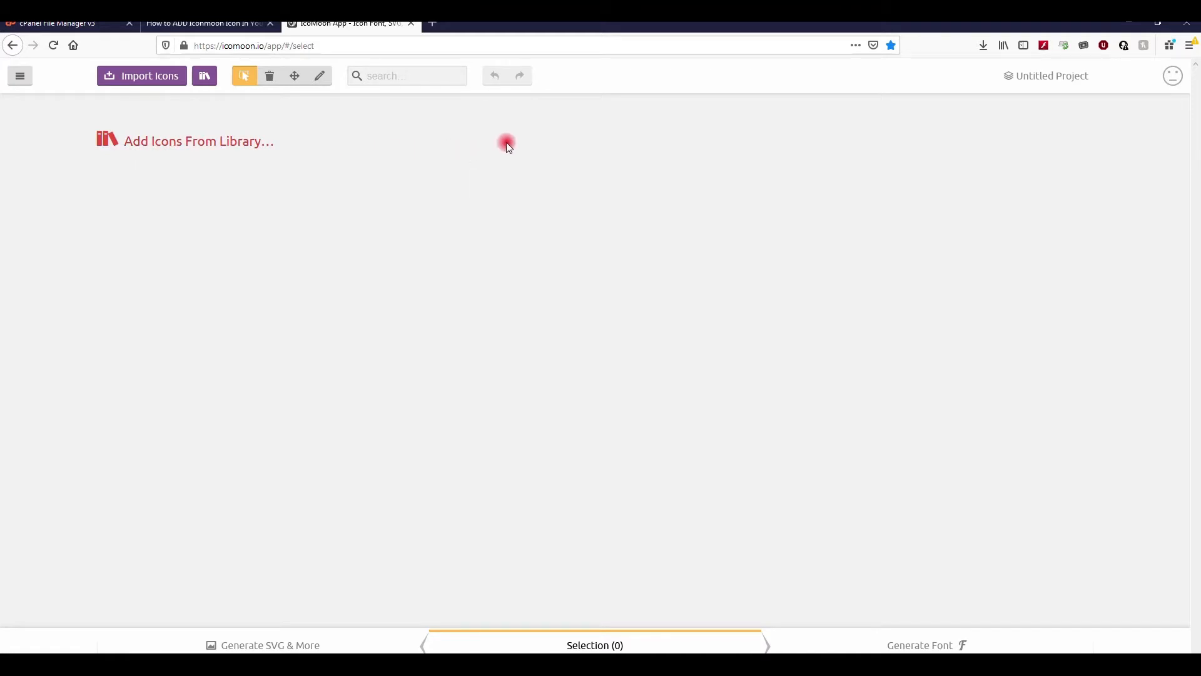
Browse the icon library and add the Linecons set to the project.
{"action": "left_click", "coordinate": [186, 150]}
{"action": "scroll", "coordinate": [125, 302], "scroll_direction": "down", "scroll_amount": 2}
{"action": "scroll", "coordinate": [125, 302], "scroll_direction": "down", "scroll_amount": 4}
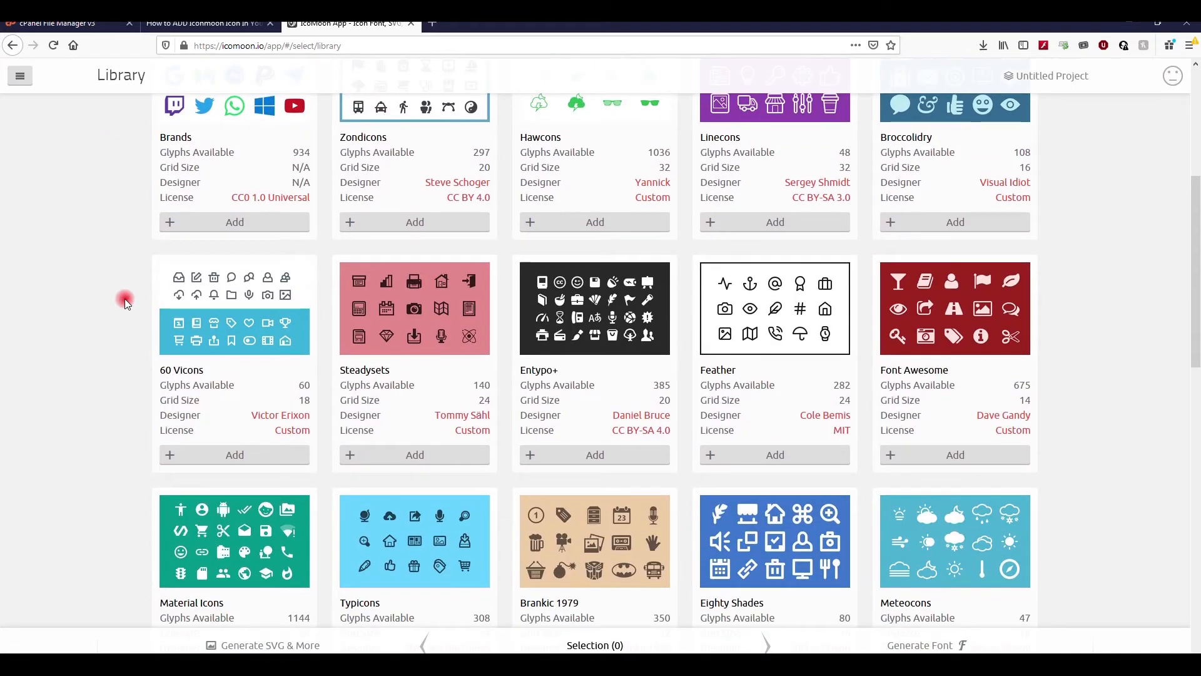
{"action": "scroll", "coordinate": [125, 298], "scroll_direction": "down", "scroll_amount": 4}
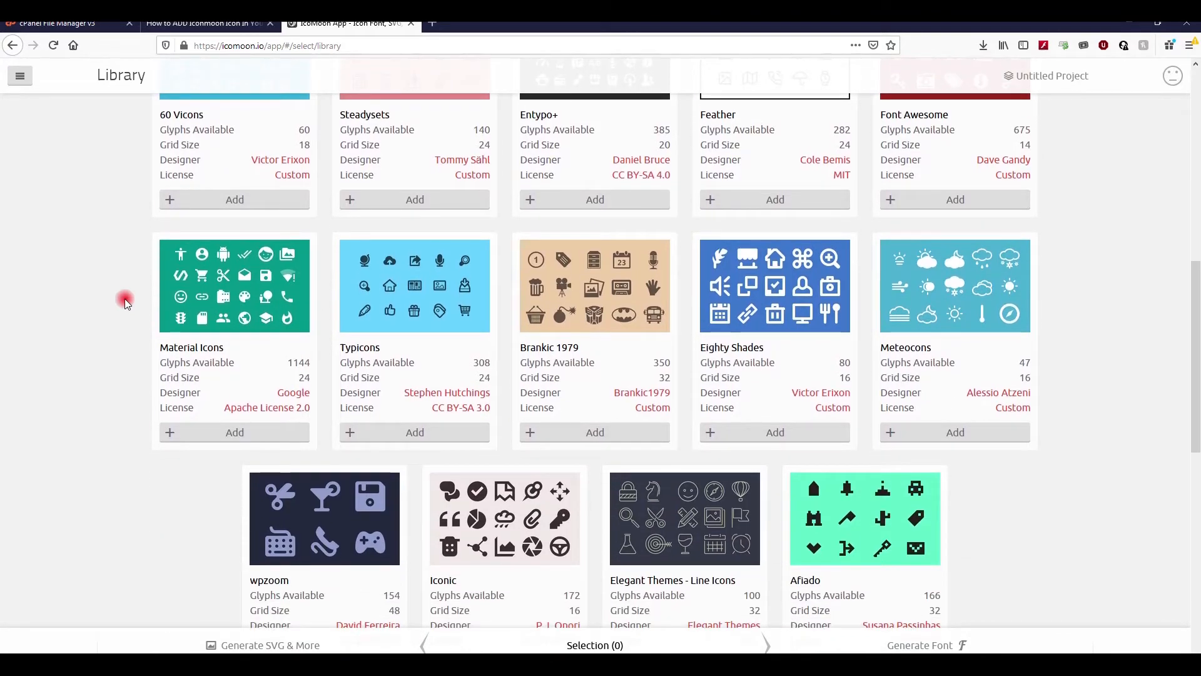
{"action": "scroll", "coordinate": [126, 301], "scroll_direction": "up", "scroll_amount": 7}
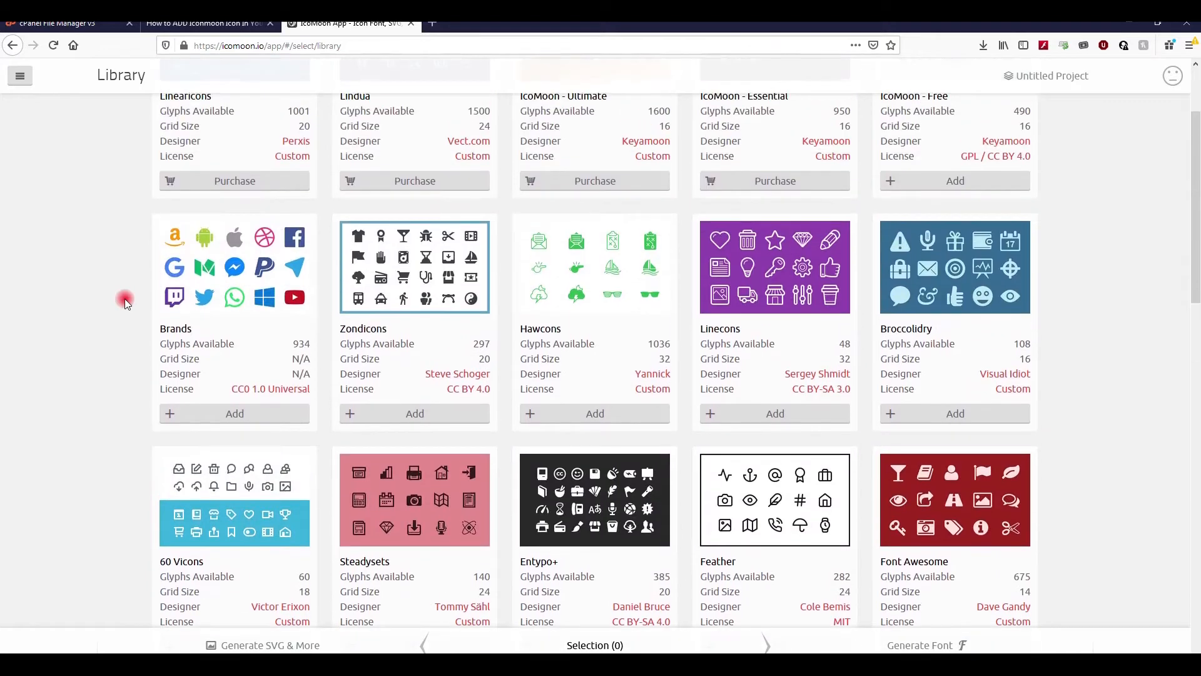
{"action": "scroll", "coordinate": [125, 302], "scroll_direction": "up", "scroll_amount": 2}
{"action": "left_click", "coordinate": [774, 540]}
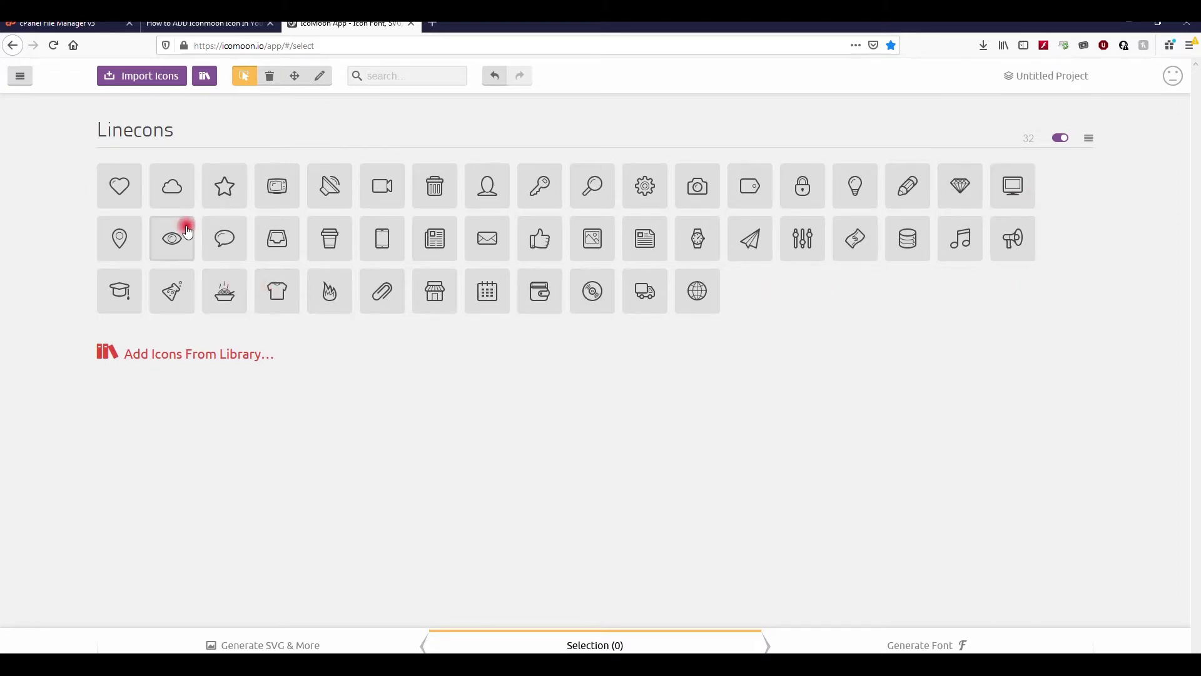
{"action": "left_click", "coordinate": [221, 201]}
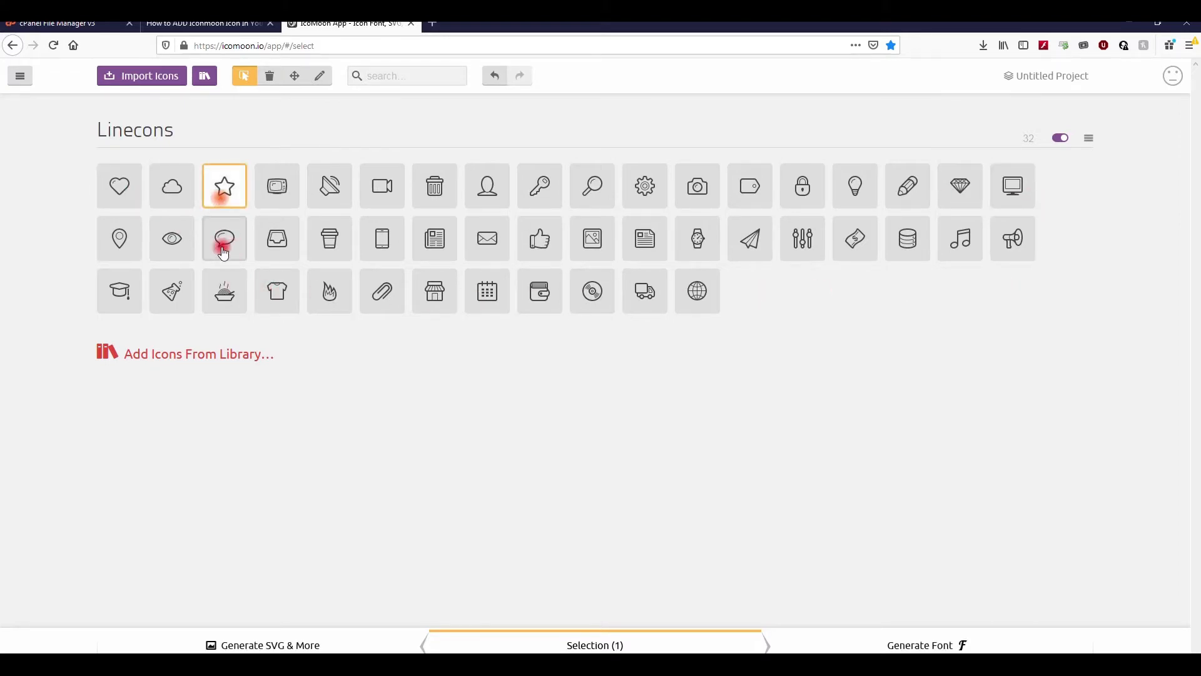
{"action": "left_click", "coordinate": [129, 237]}
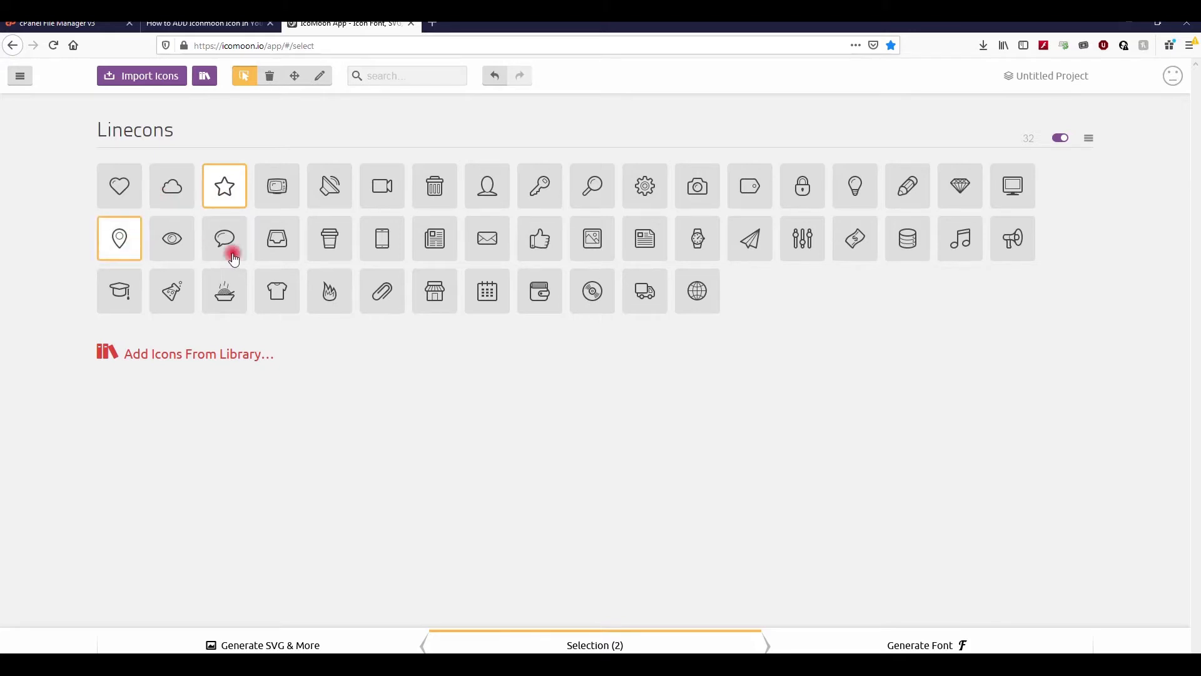
{"action": "left_click", "coordinate": [268, 259]}
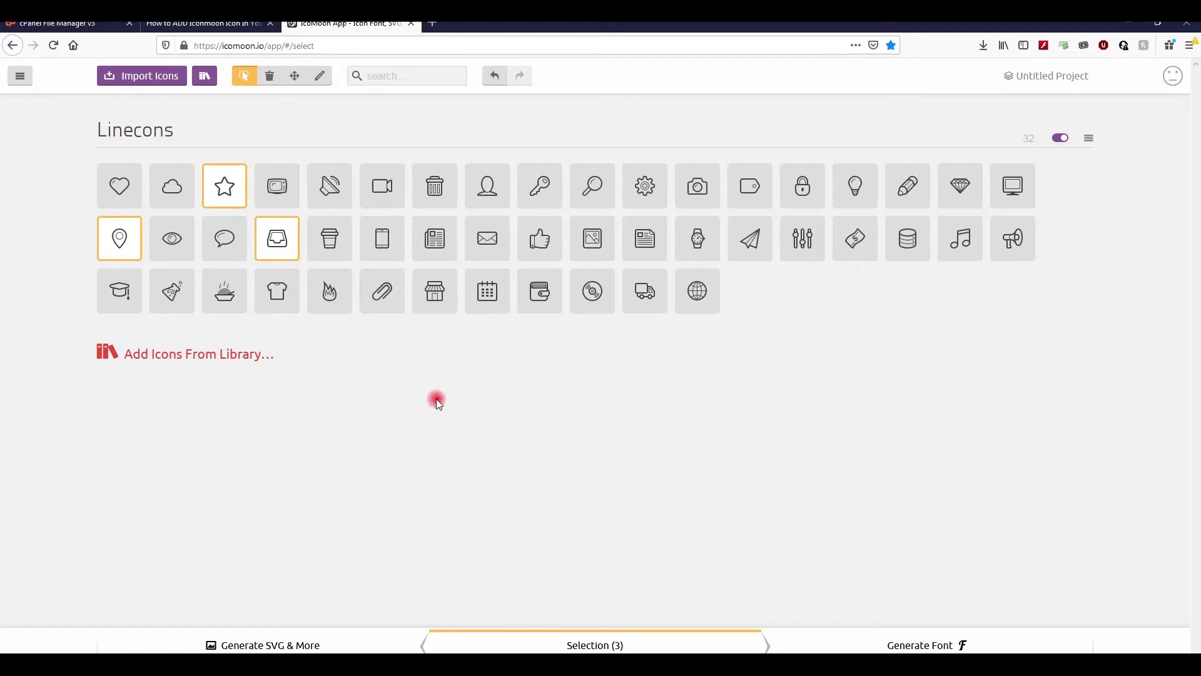
{"action": "left_click", "coordinate": [240, 195]}
{"action": "left_click", "coordinate": [264, 233]}
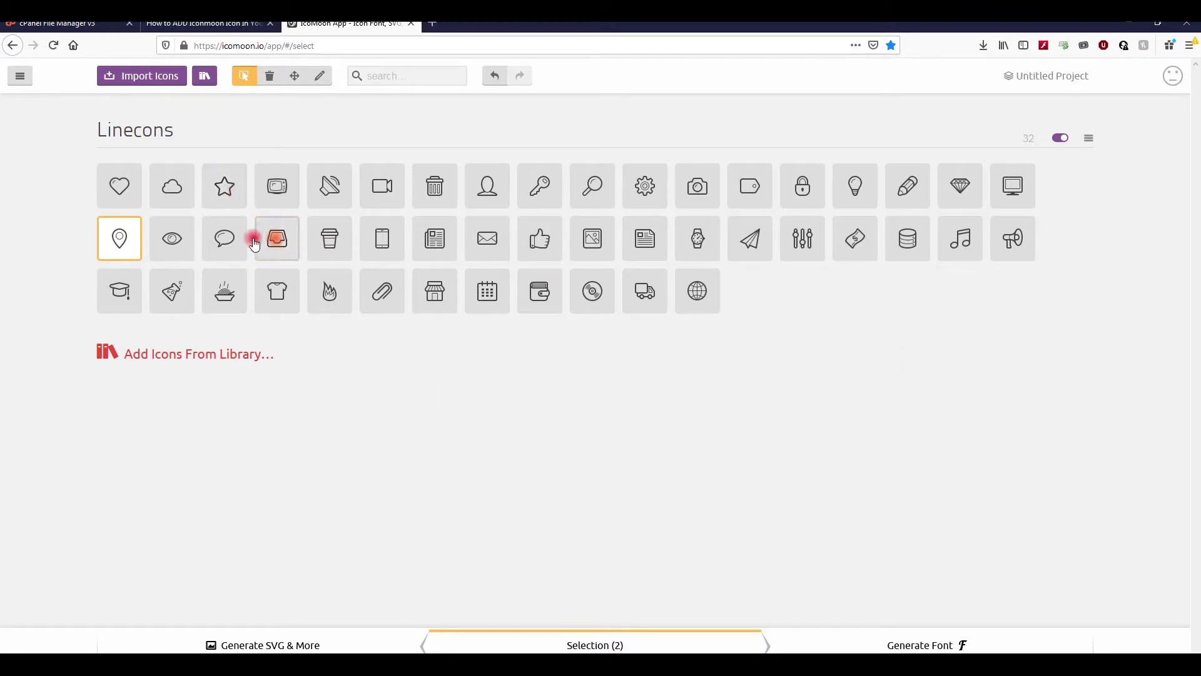
{"action": "left_click", "coordinate": [124, 249]}
Select all icons in the Linecons set, from the heart through the globe.
{"action": "left_click", "coordinate": [128, 196]}
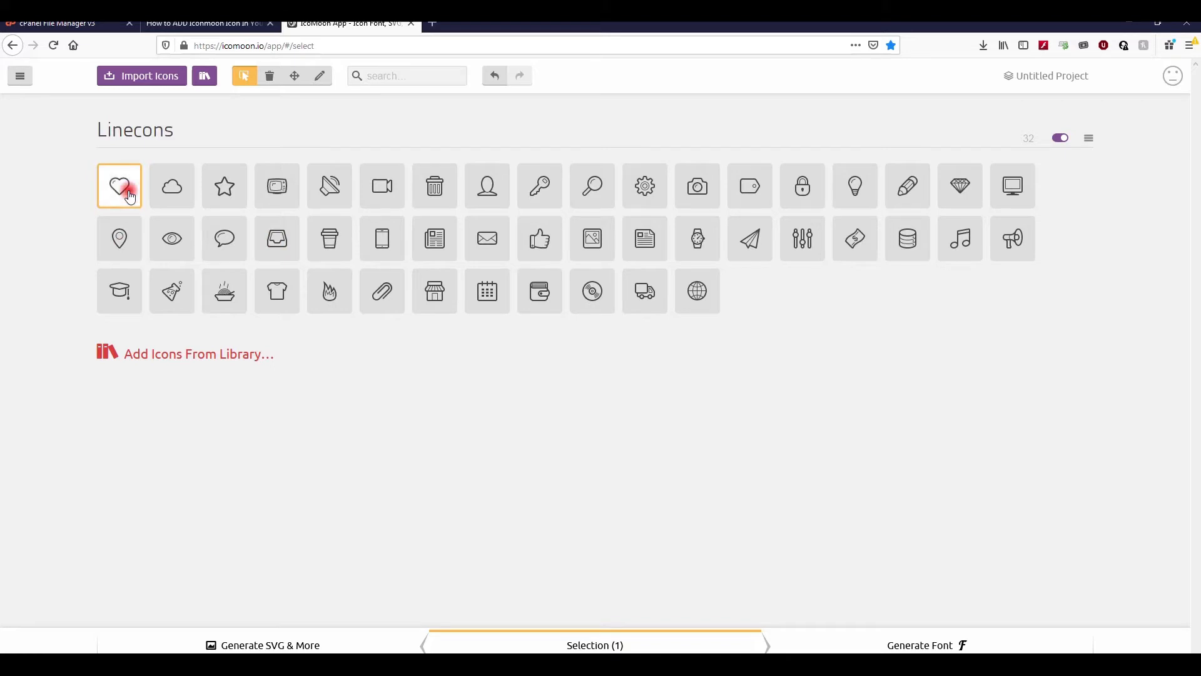
{"action": "left_click", "coordinate": [1018, 251], "text": "shift"}
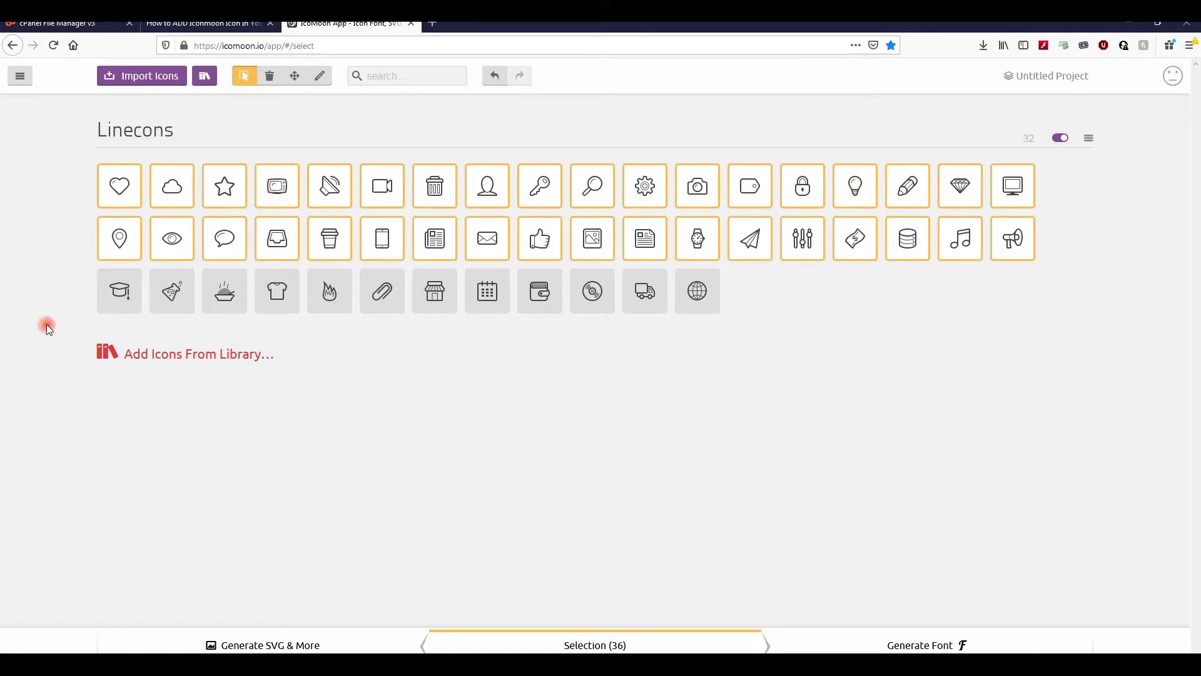
{"action": "left_click", "coordinate": [118, 306]}
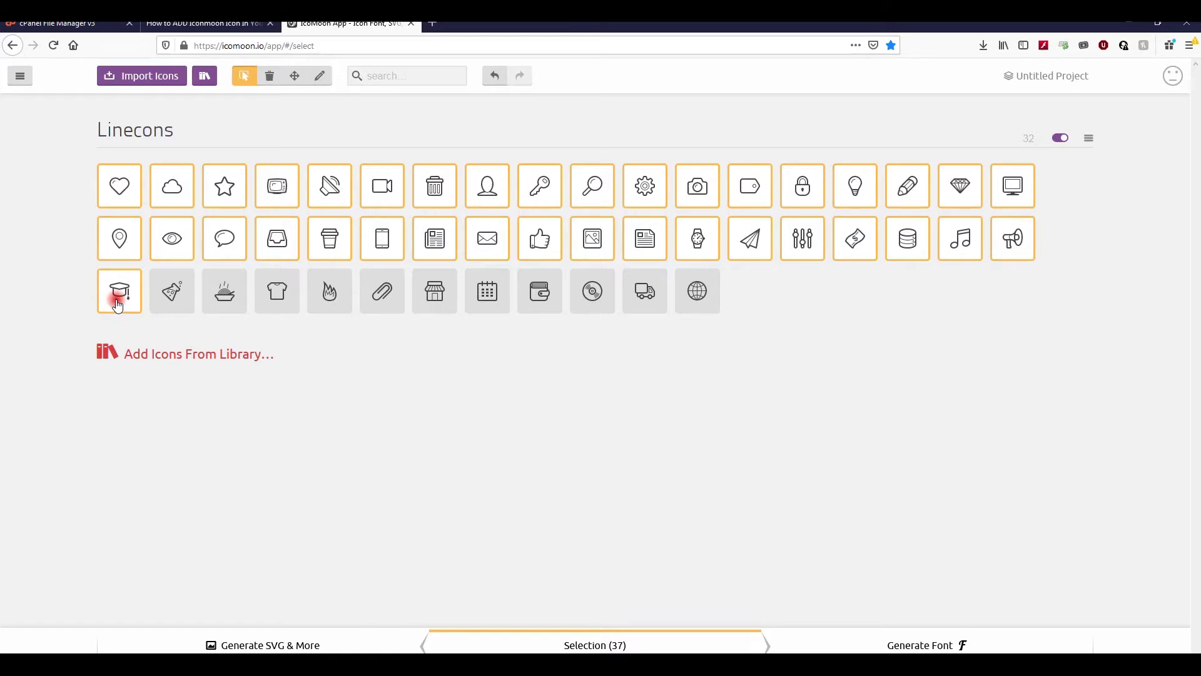
{"action": "left_click", "coordinate": [698, 295], "text": "shift"}
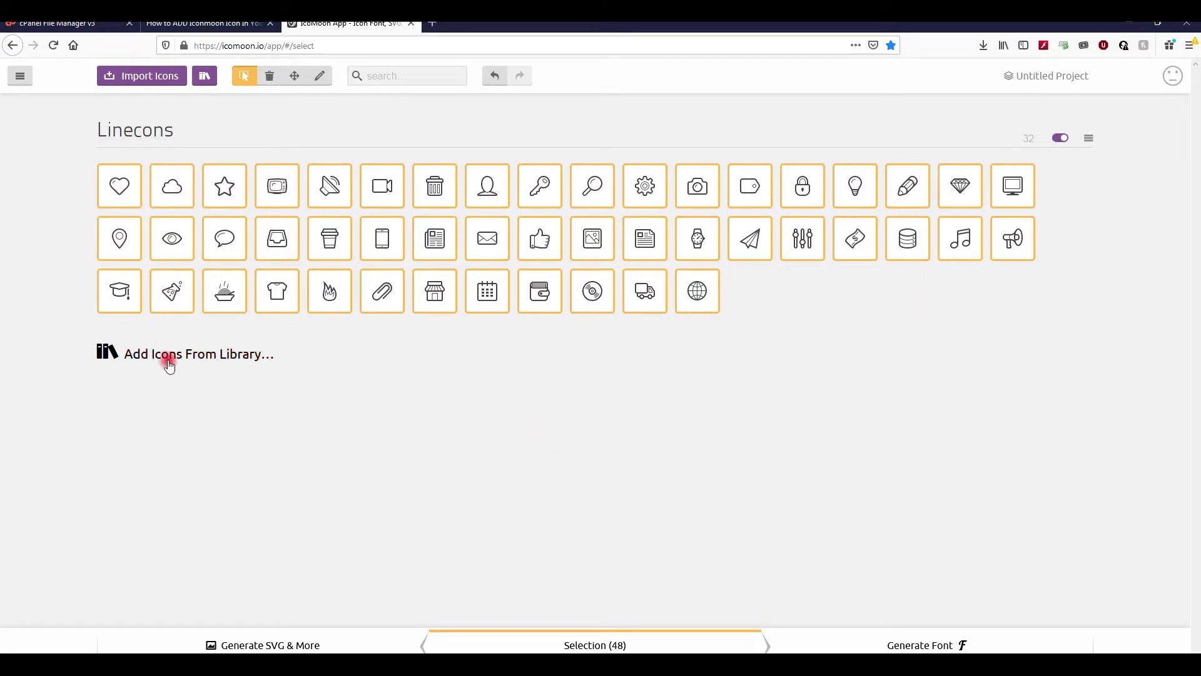
Add the Feather icon set from the library to the project.
{"action": "left_click", "coordinate": [209, 354]}
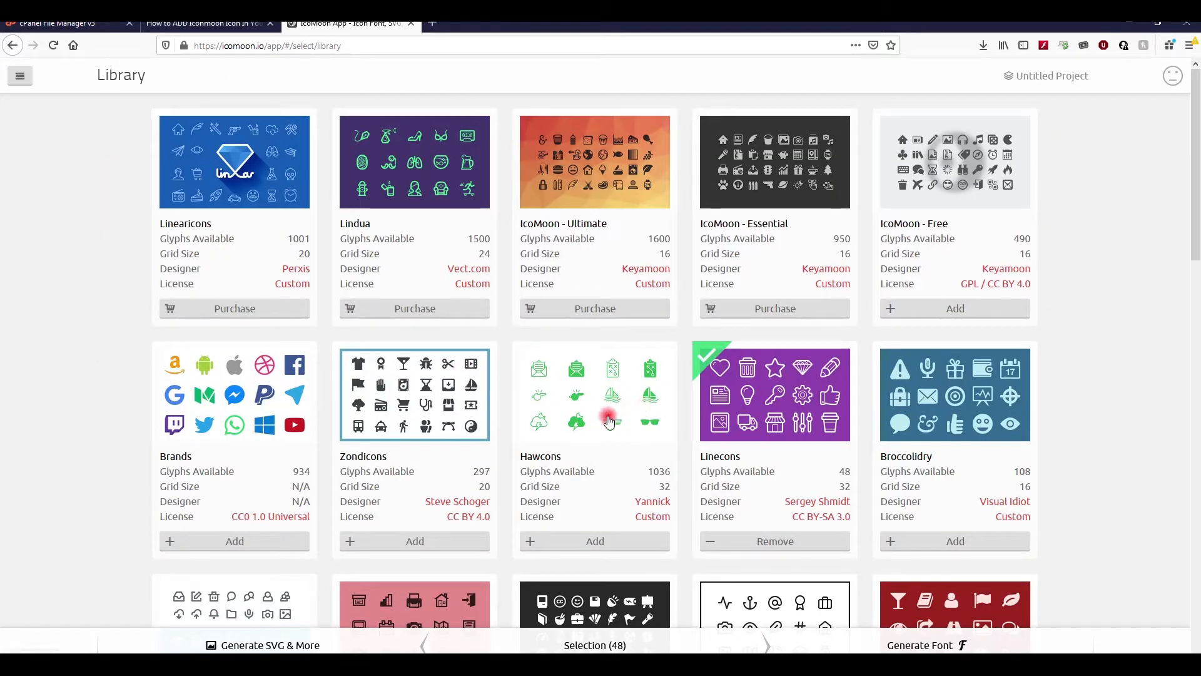
{"action": "scroll", "coordinate": [603, 432], "scroll_direction": "down", "scroll_amount": 1}
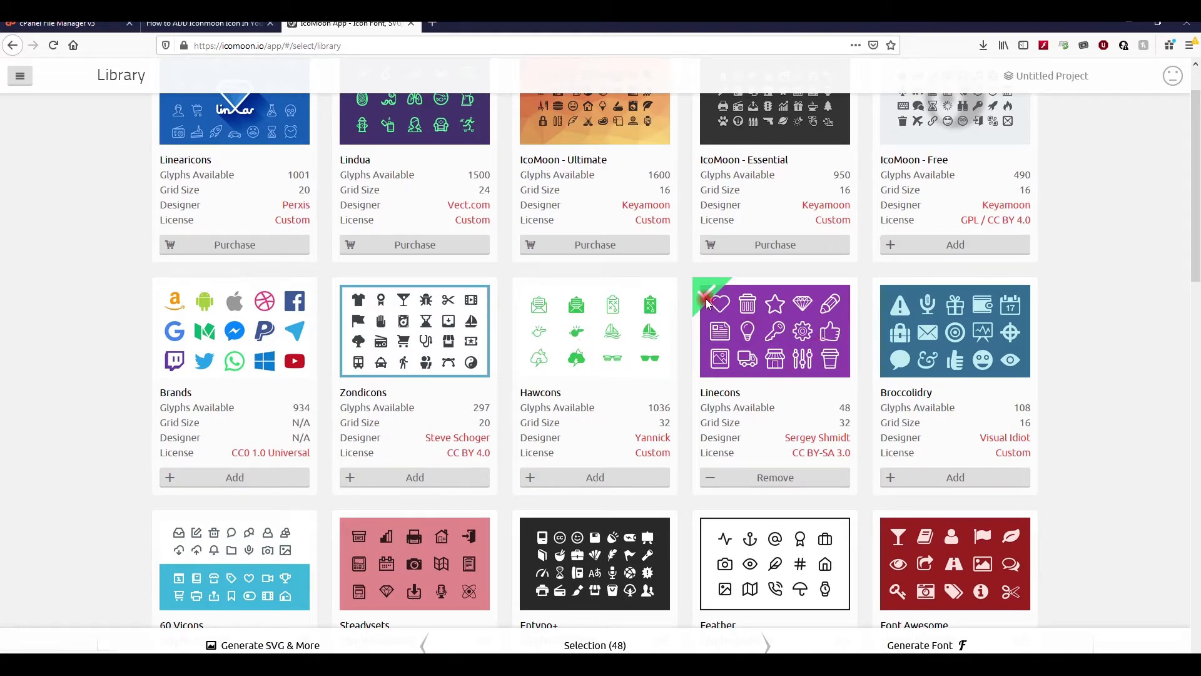
{"action": "scroll", "coordinate": [743, 438], "scroll_direction": "down", "scroll_amount": 4}
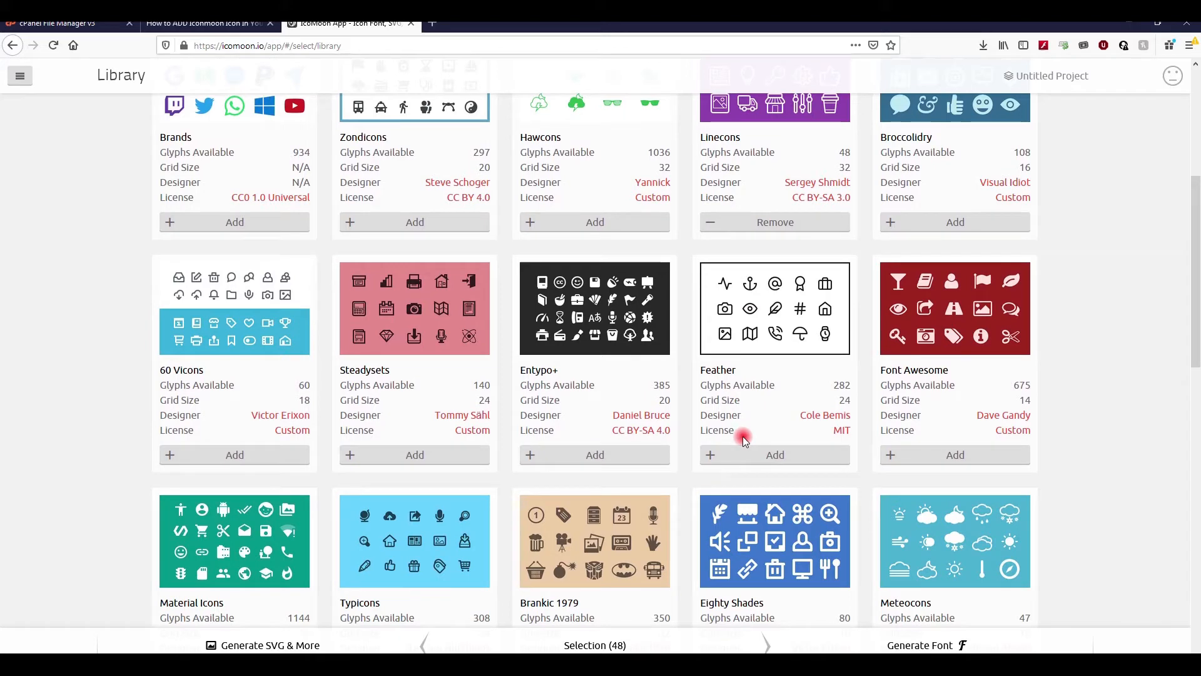
{"action": "left_click", "coordinate": [759, 456]}
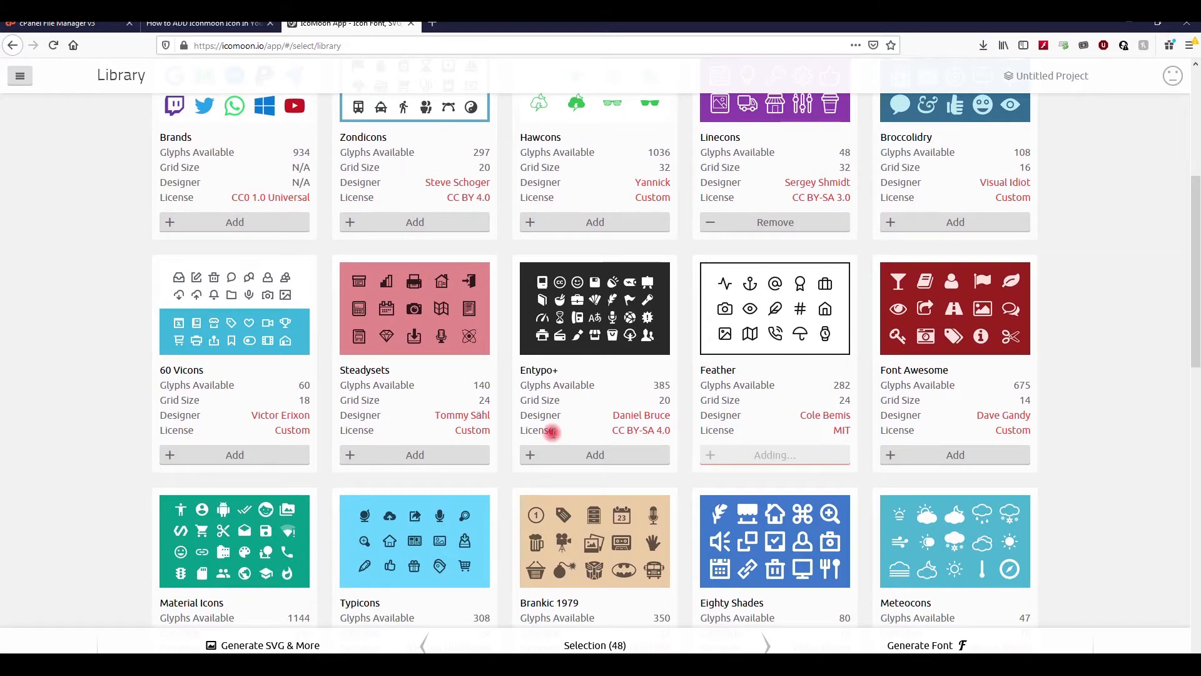
Add Feather's airplay, award, smartphone and thumbs-up icons to the selection.
{"action": "scroll", "coordinate": [55, 313], "scroll_direction": "down", "scroll_amount": 4}
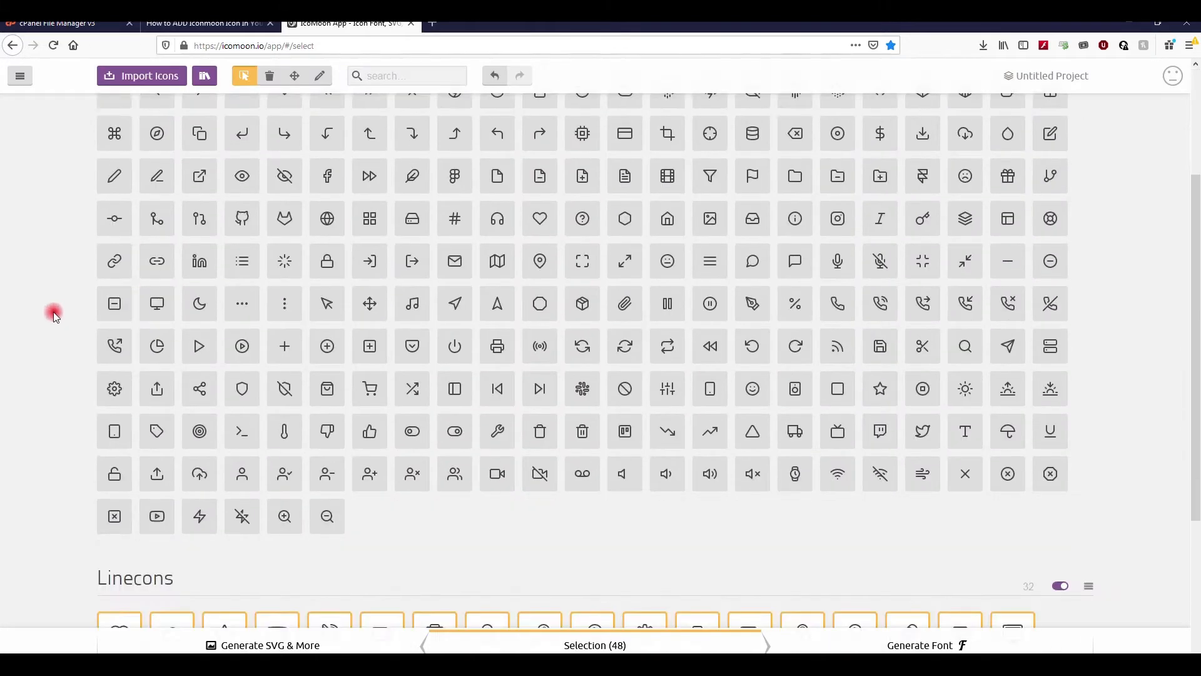
{"action": "scroll", "coordinate": [54, 311], "scroll_direction": "up", "scroll_amount": 4}
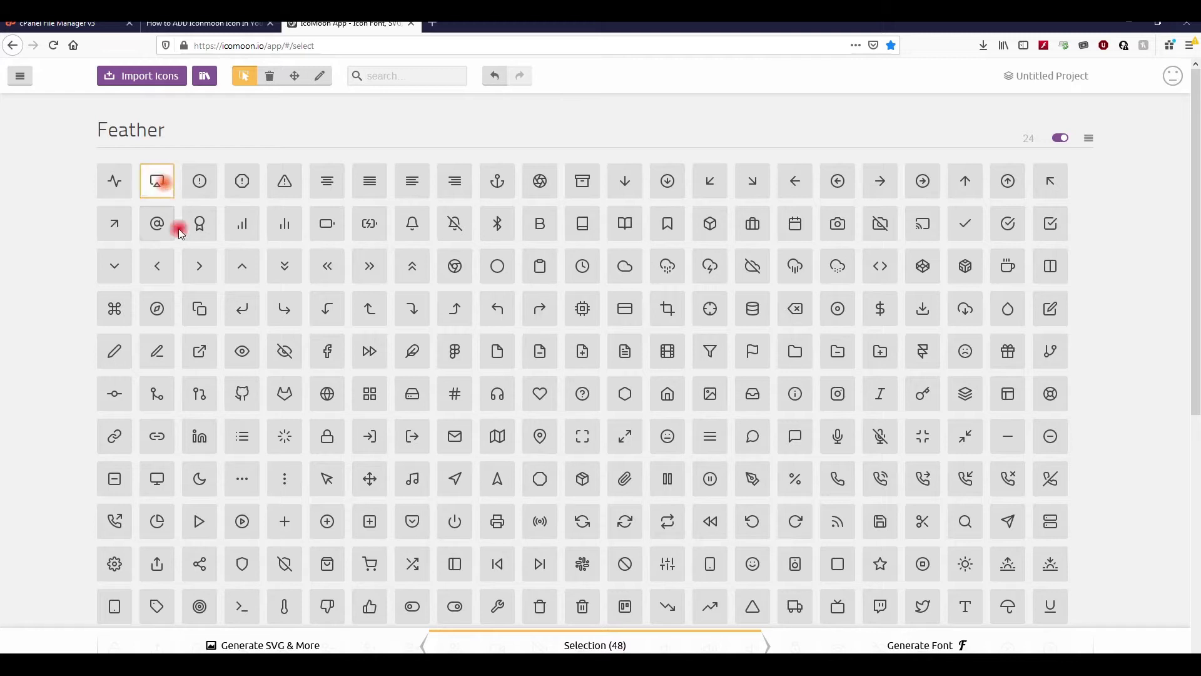
{"action": "left_click", "coordinate": [199, 235]}
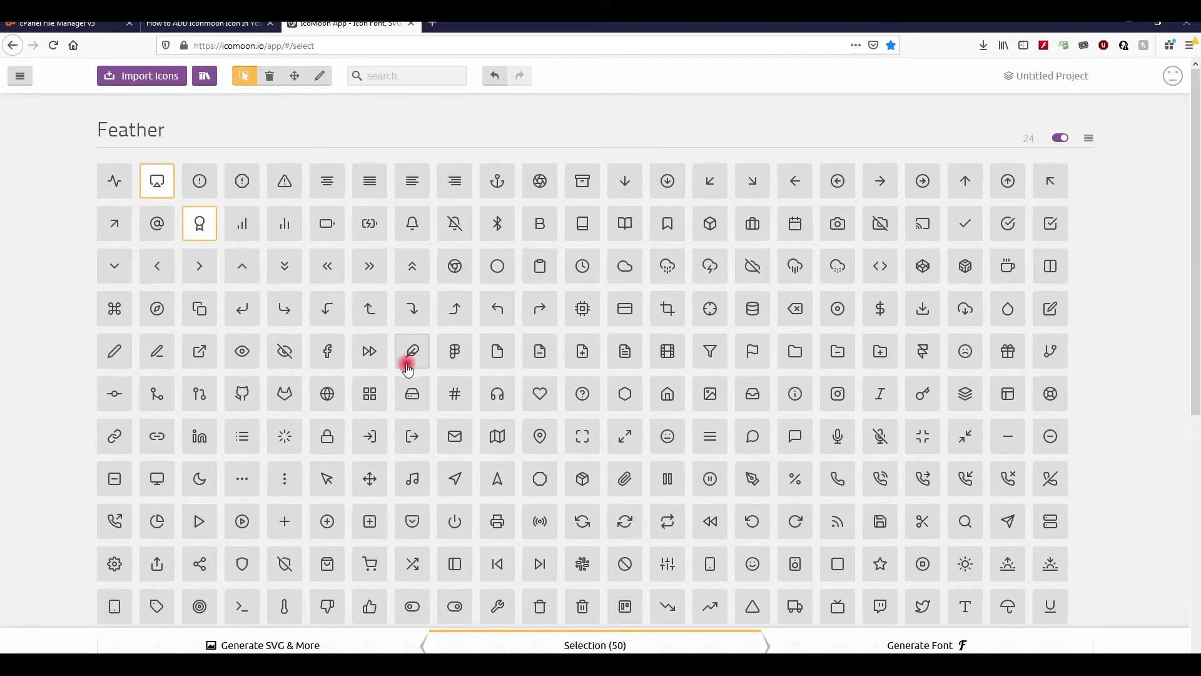
{"action": "scroll", "coordinate": [413, 368], "scroll_direction": "down", "scroll_amount": 2}
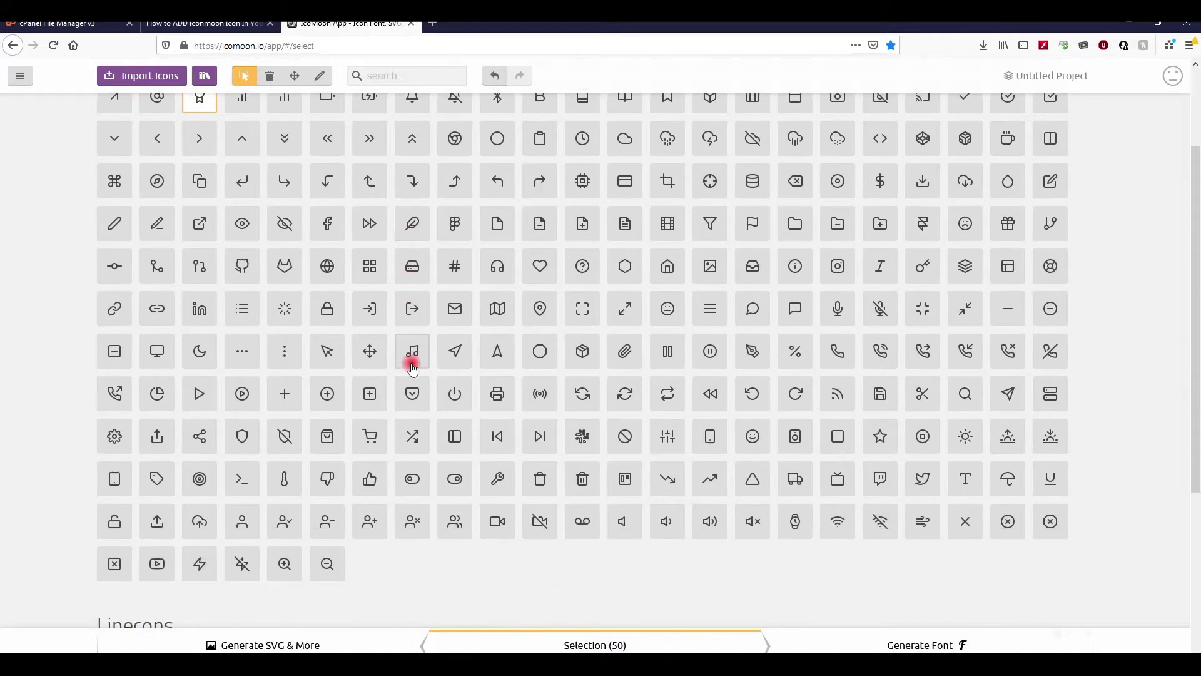
{"action": "left_click", "coordinate": [711, 436]}
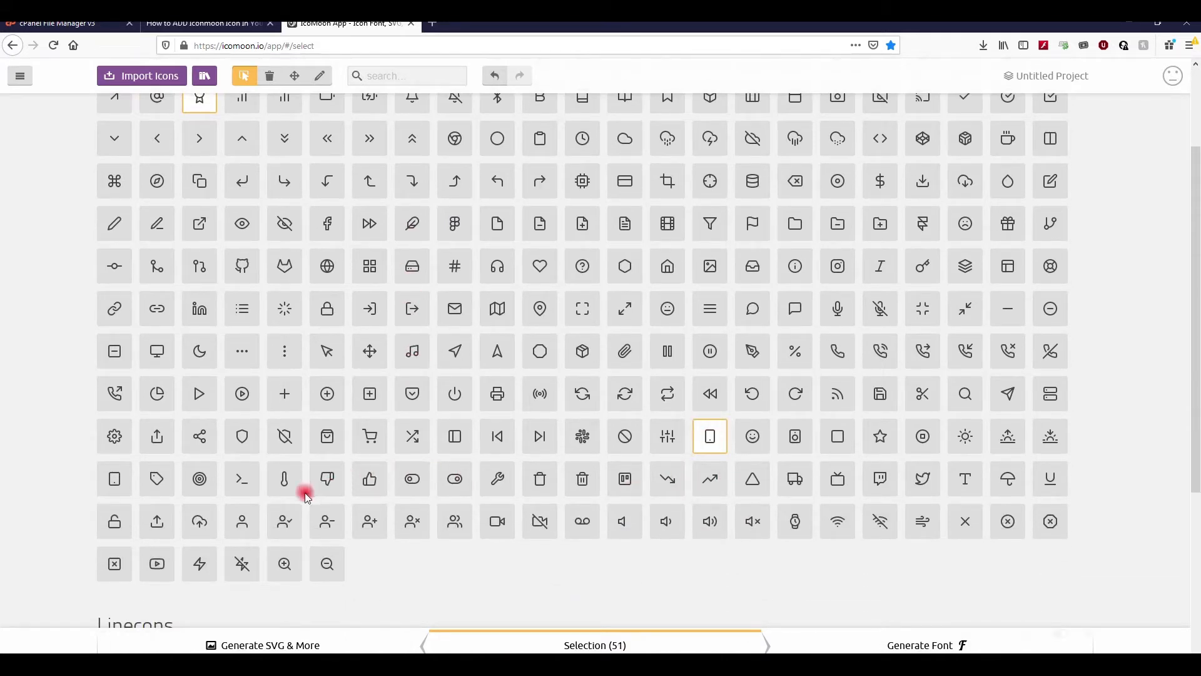
{"action": "left_click", "coordinate": [373, 489]}
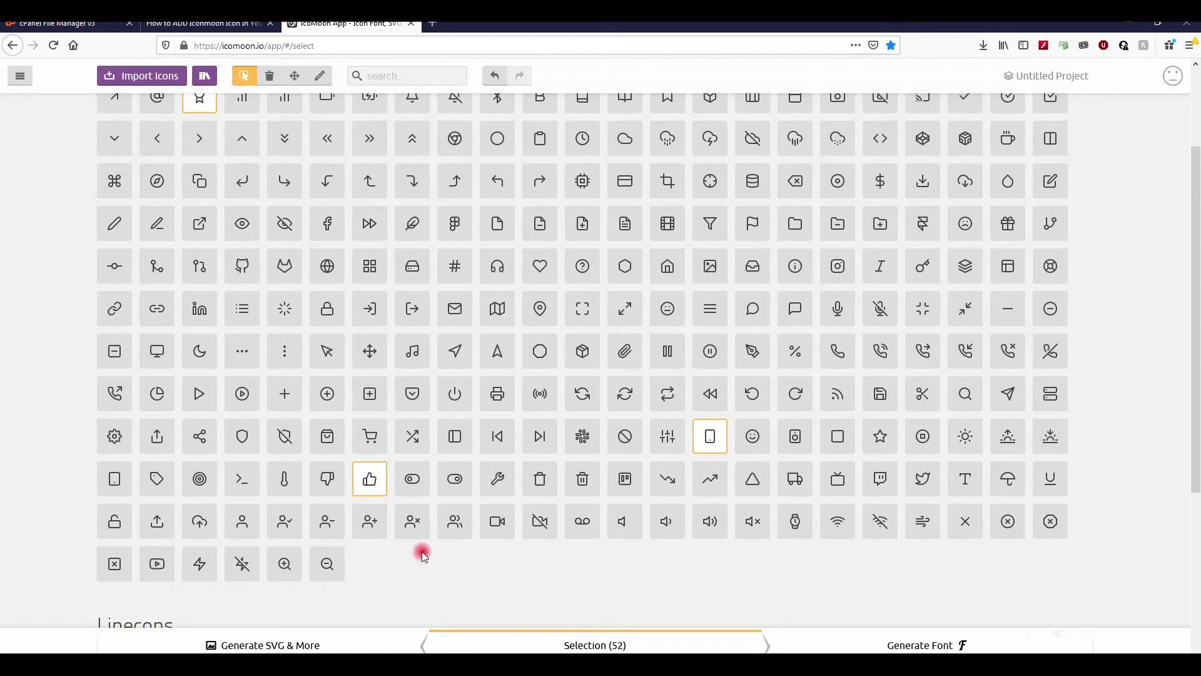
Move the selected Feather icons into the Linecons set.
{"action": "scroll", "coordinate": [472, 547], "scroll_direction": "down", "scroll_amount": 4}
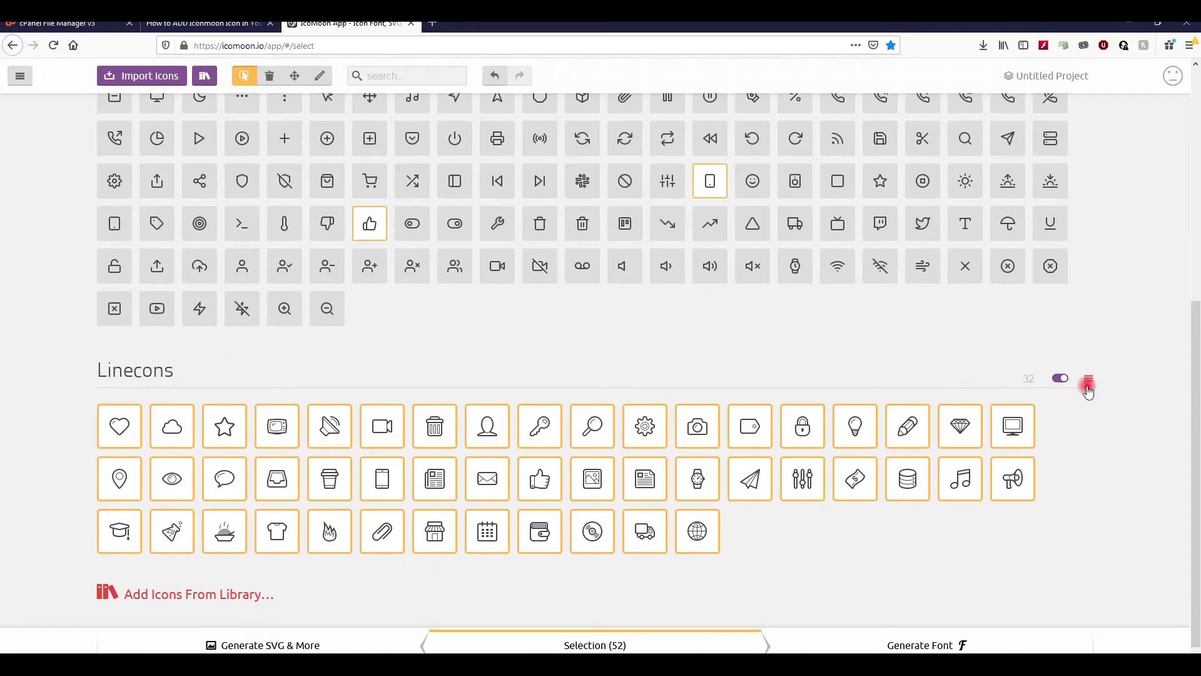
{"action": "left_click", "coordinate": [1089, 382]}
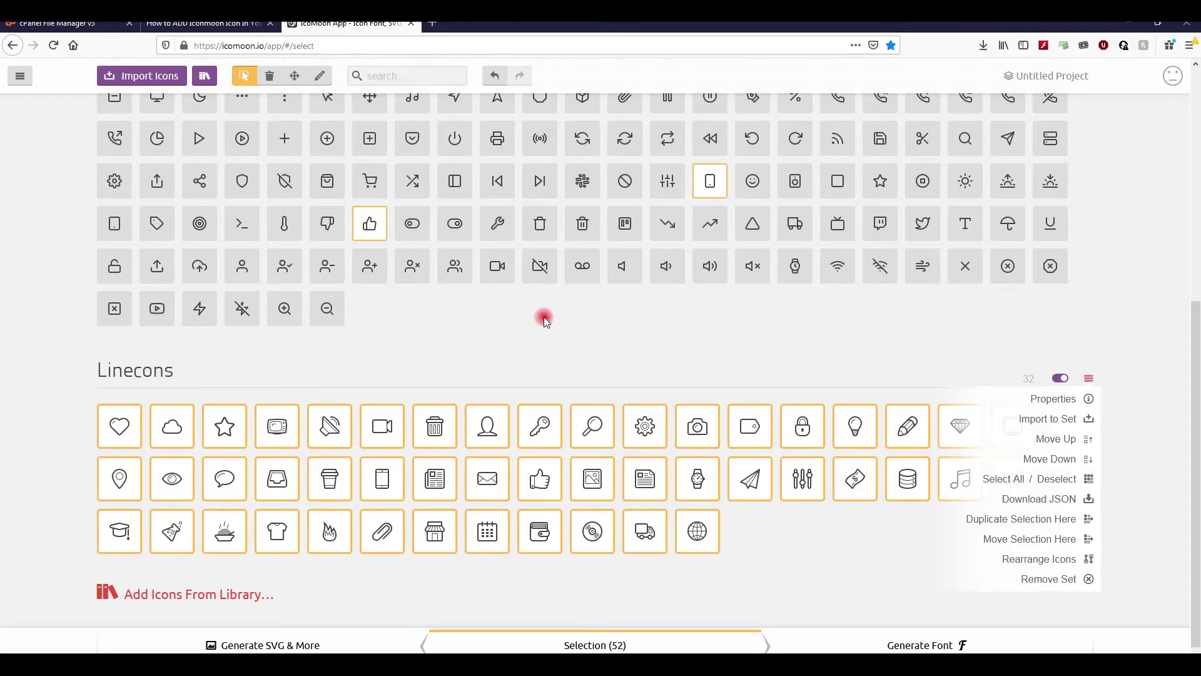
{"action": "scroll", "coordinate": [543, 317], "scroll_direction": "up", "scroll_amount": 3}
{"action": "scroll", "coordinate": [168, 474], "scroll_direction": "down", "scroll_amount": 3}
{"action": "left_click", "coordinate": [1051, 542]}
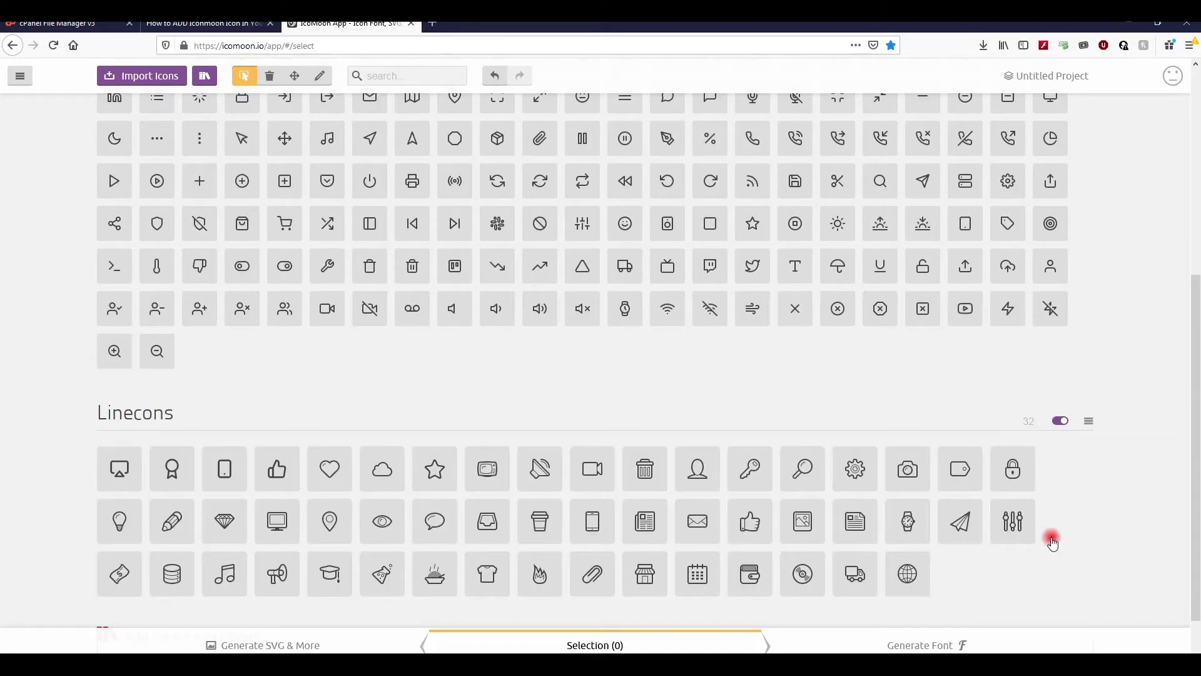
Remove the remaining Feather set from the project.
{"action": "scroll", "coordinate": [486, 458], "scroll_direction": "down", "scroll_amount": 1}
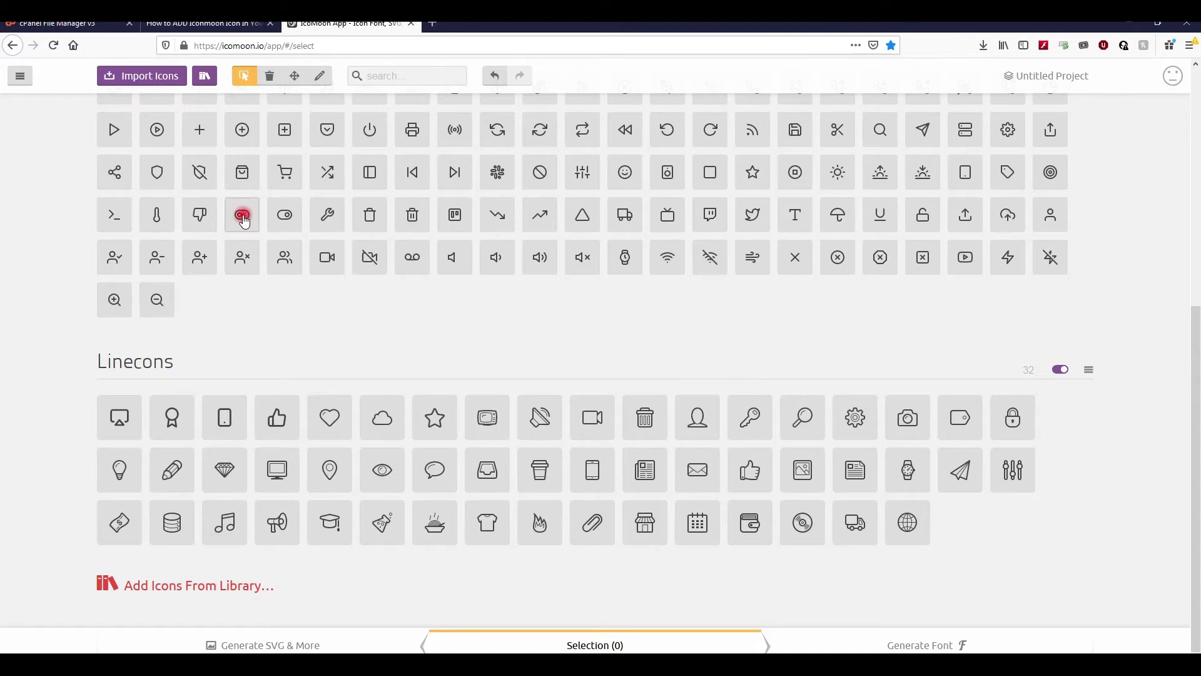
{"action": "scroll", "coordinate": [250, 369], "scroll_direction": "up", "scroll_amount": 3}
{"action": "scroll", "coordinate": [241, 381], "scroll_direction": "up", "scroll_amount": 5}
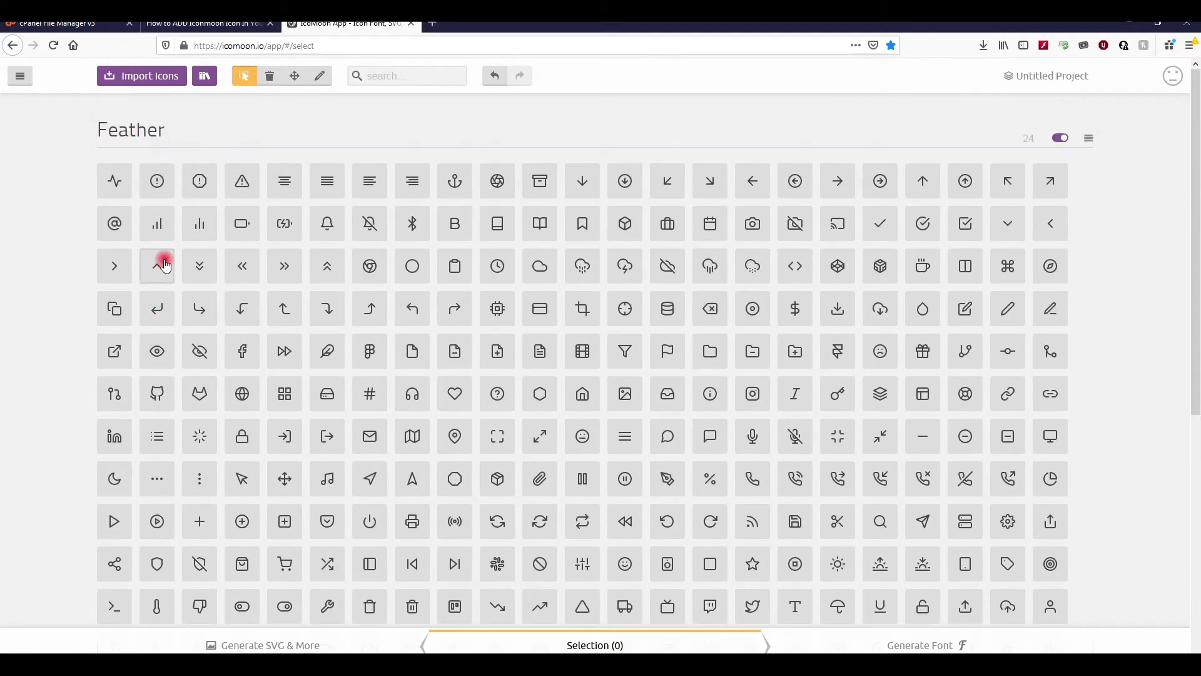
{"action": "left_click", "coordinate": [1089, 138]}
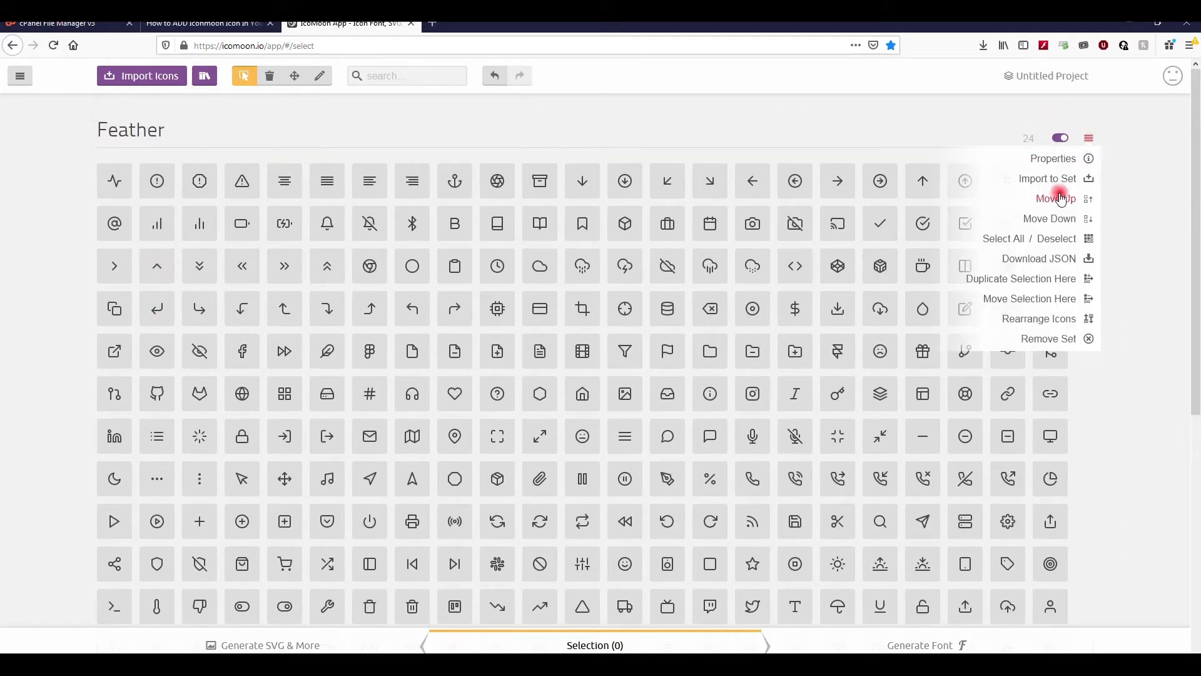
{"action": "left_click", "coordinate": [1051, 340]}
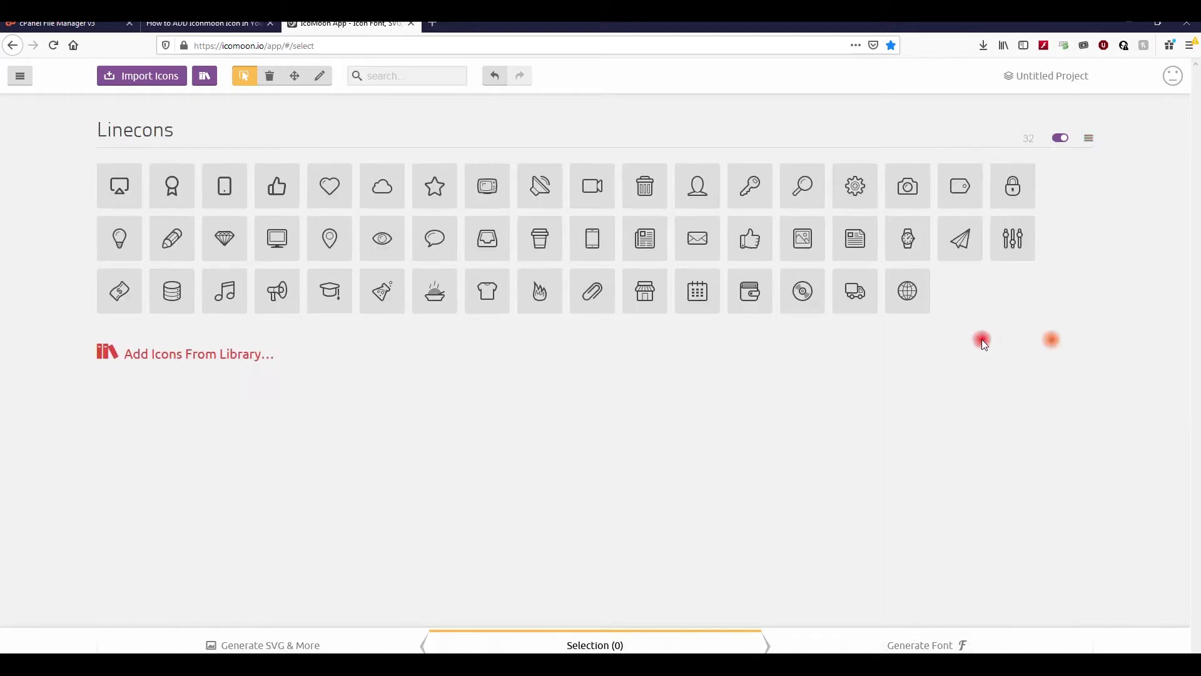
Select every icon in the combined Linecons set, including the tag, lock, paper plane and sliders icons.
{"action": "left_click", "coordinate": [126, 197]}
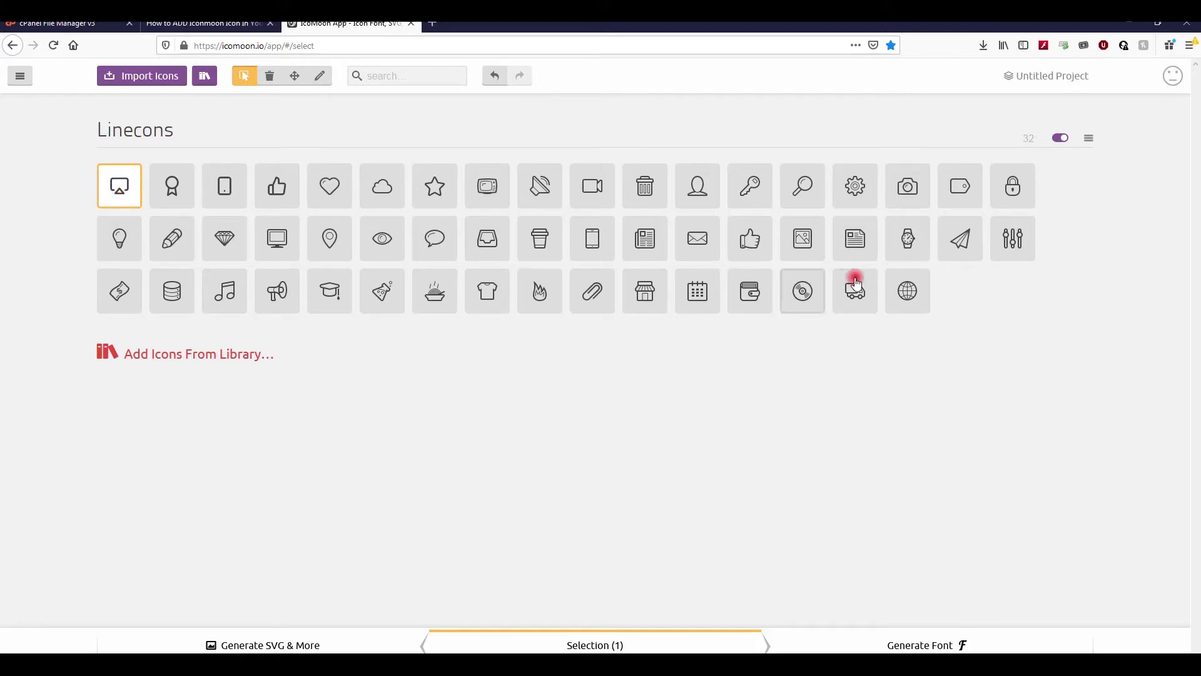
{"action": "left_click", "coordinate": [924, 304], "text": "shift"}
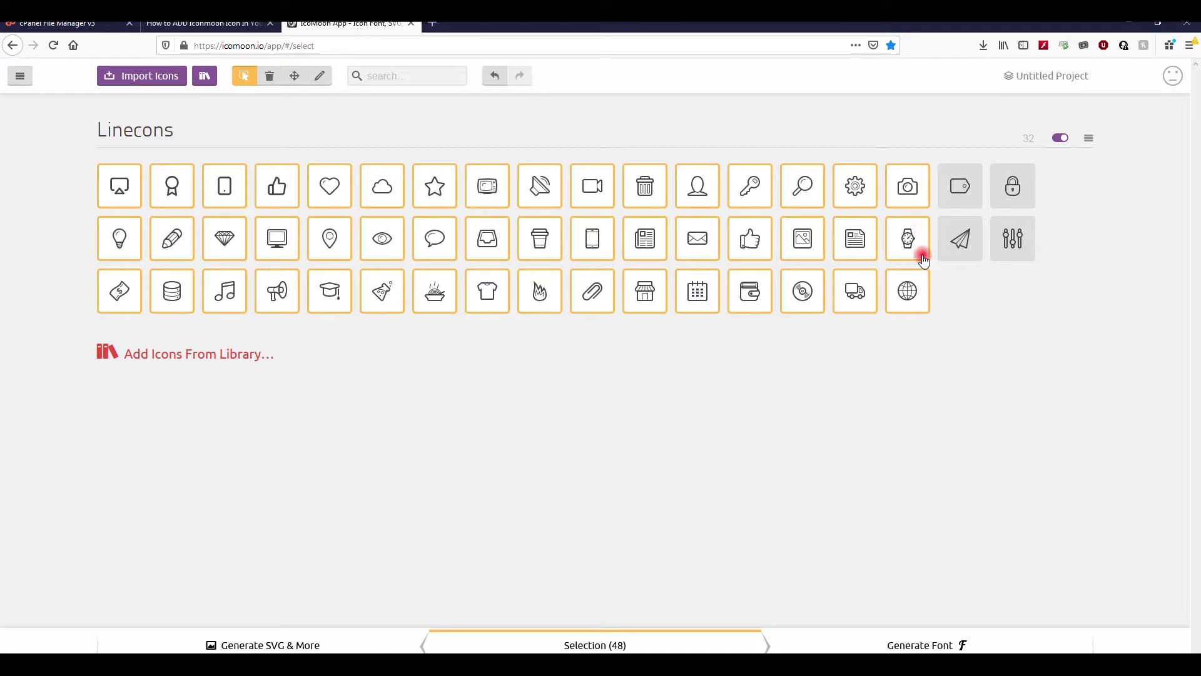
{"action": "left_click", "coordinate": [970, 192]}
{"action": "left_click", "coordinate": [1012, 184]}
{"action": "left_click", "coordinate": [966, 238]}
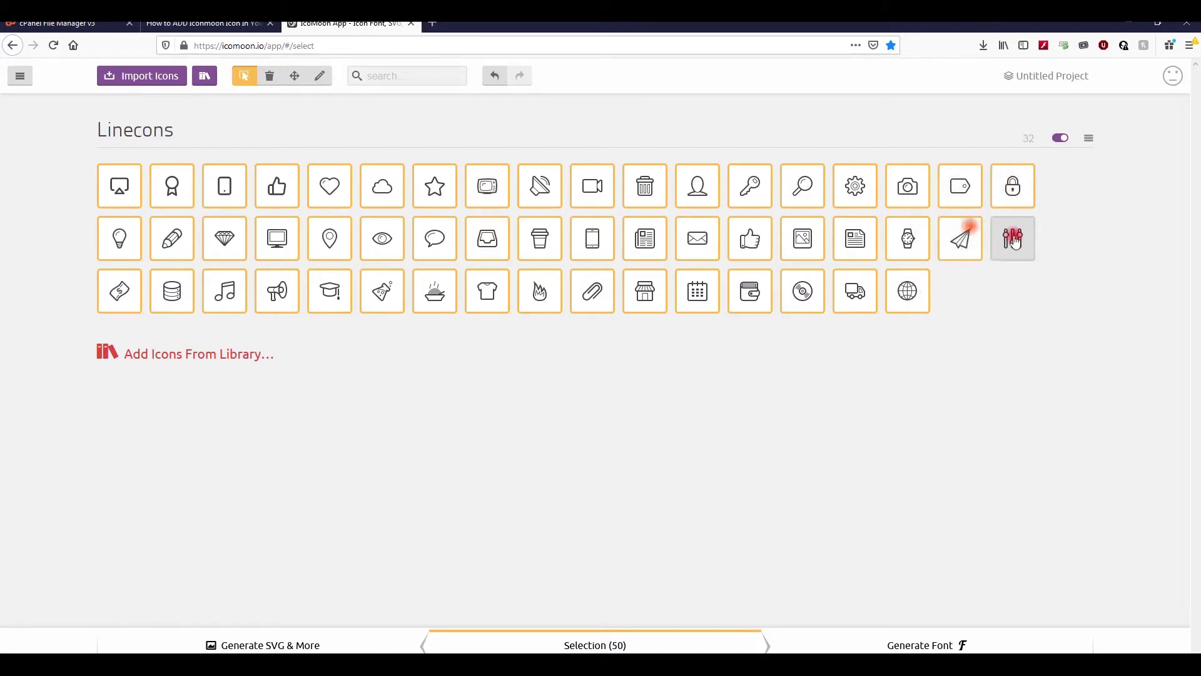
{"action": "left_click", "coordinate": [1011, 238]}
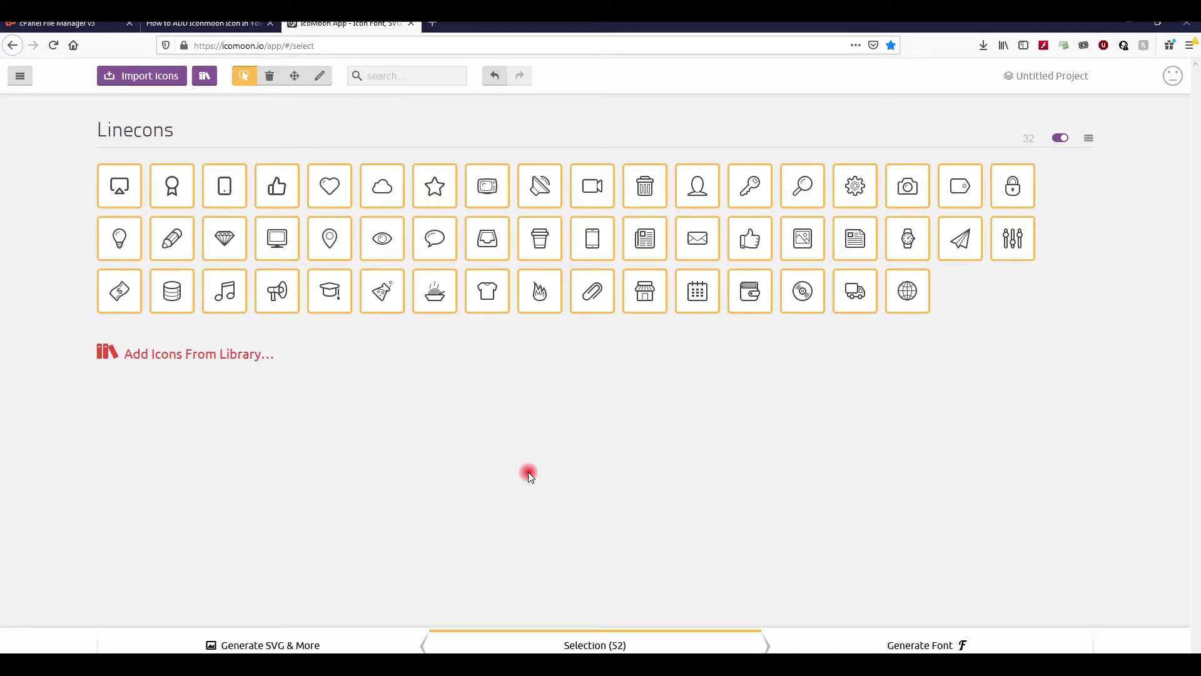
Generate a font from the selected icons and expand the glyph list to review the icon names and codes.
{"action": "left_click", "coordinate": [925, 646]}
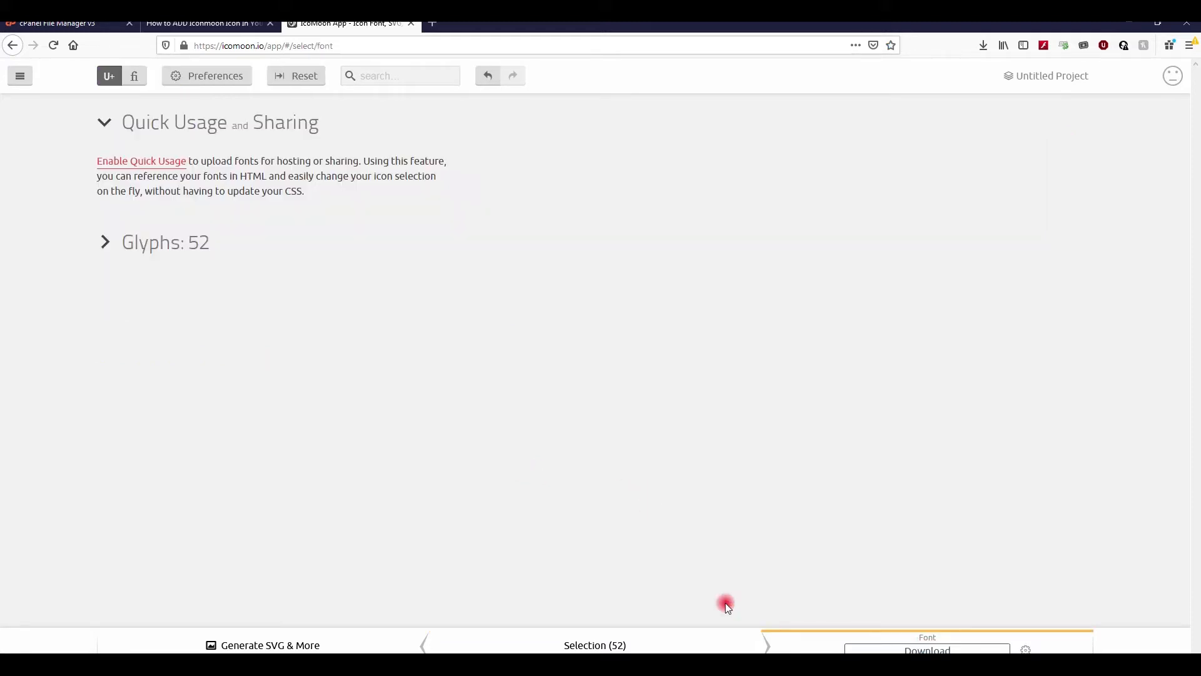
{"action": "left_click", "coordinate": [103, 241]}
{"action": "scroll", "coordinate": [168, 367], "scroll_direction": "down", "scroll_amount": 3}
{"action": "scroll", "coordinate": [165, 366], "scroll_direction": "up", "scroll_amount": 3}
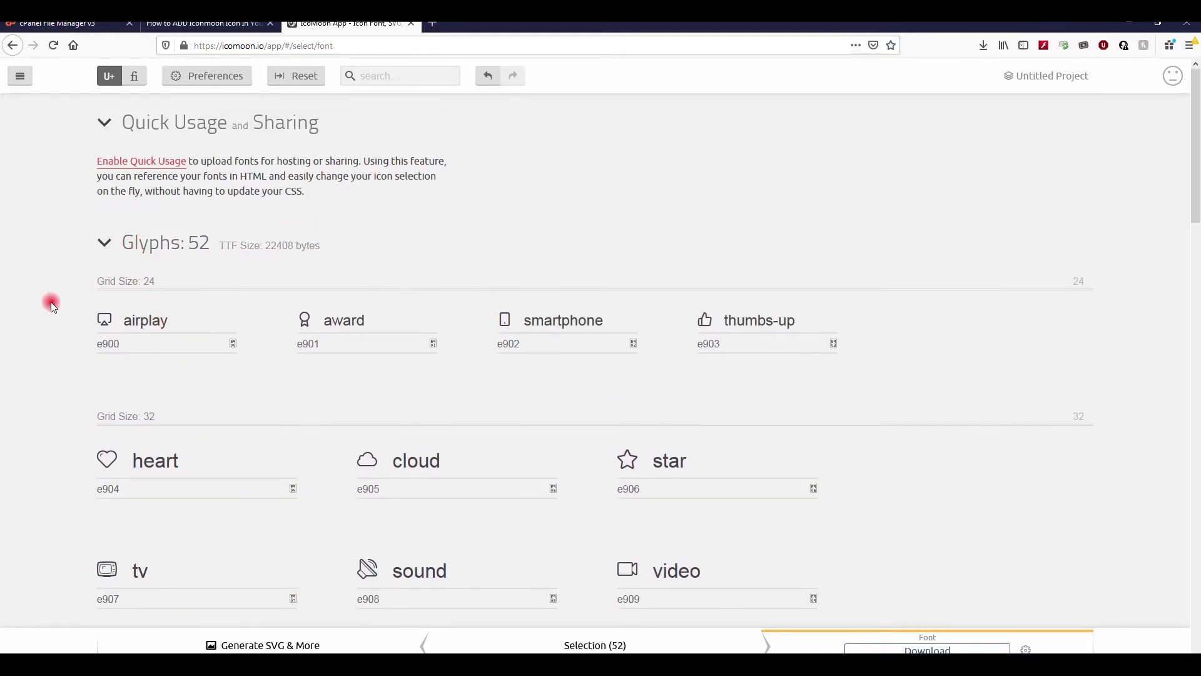
Look through the generated glyphs and rename the heart glyph to "love".
{"action": "scroll", "coordinate": [81, 333], "scroll_direction": "down", "scroll_amount": 8}
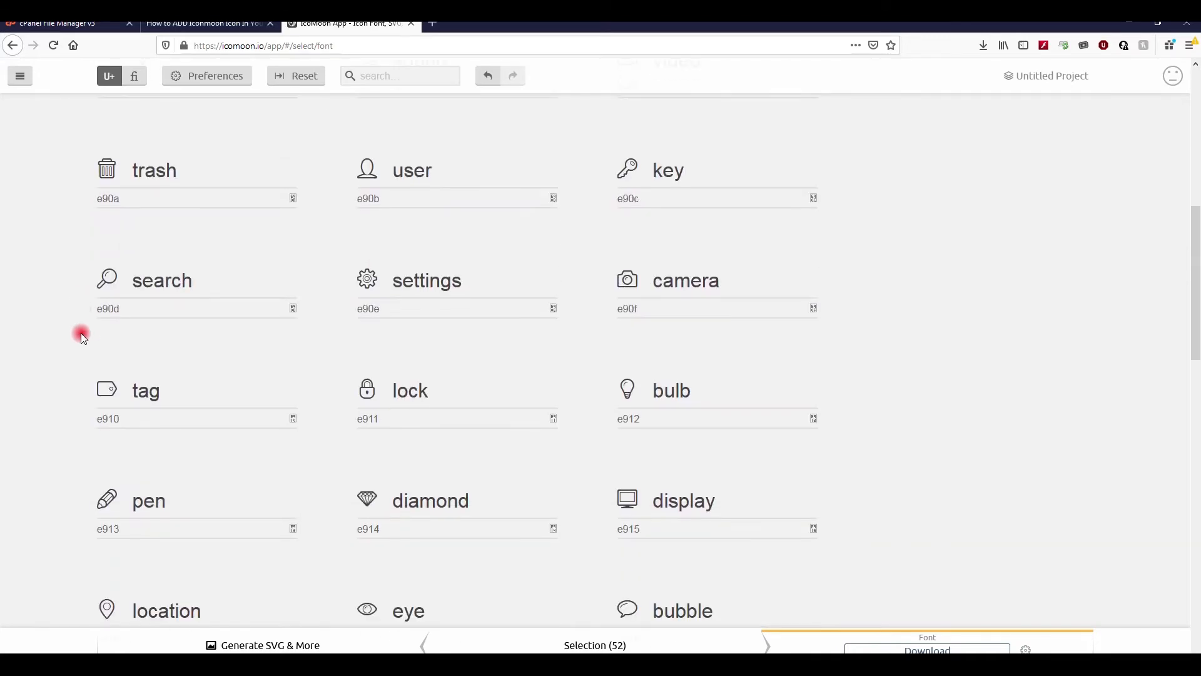
{"action": "scroll", "coordinate": [81, 333], "scroll_direction": "down", "scroll_amount": 16}
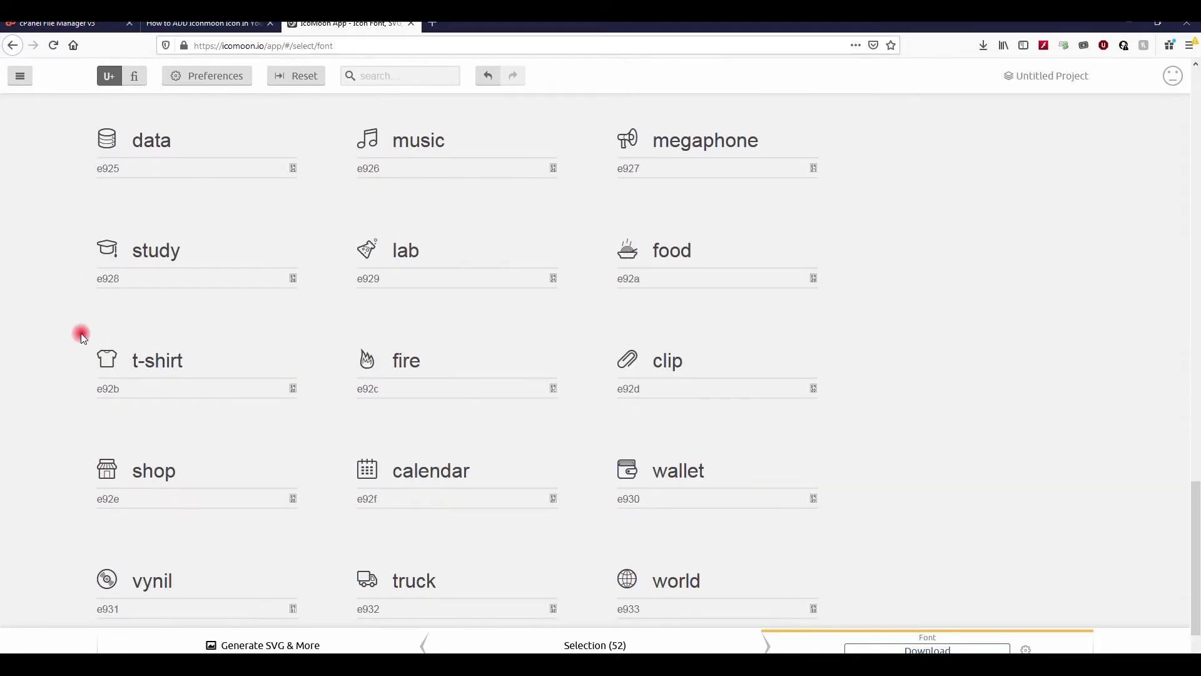
{"action": "scroll", "coordinate": [81, 333], "scroll_direction": "up", "scroll_amount": 20}
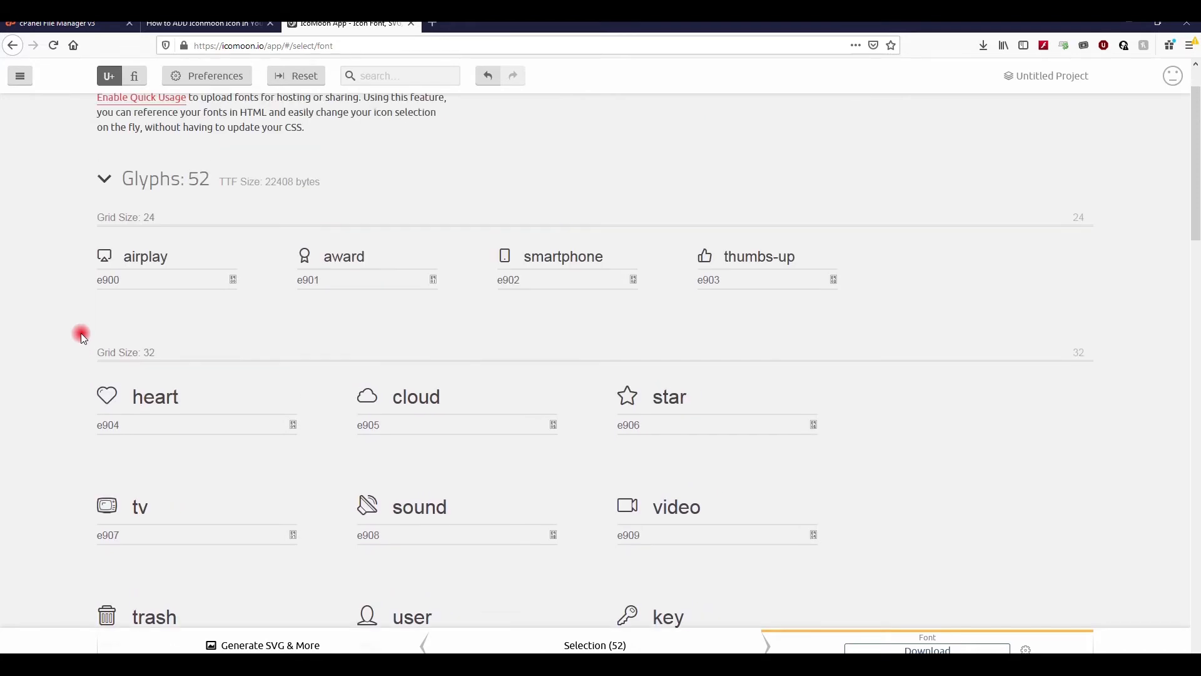
{"action": "scroll", "coordinate": [81, 333], "scroll_direction": "up", "scroll_amount": 1}
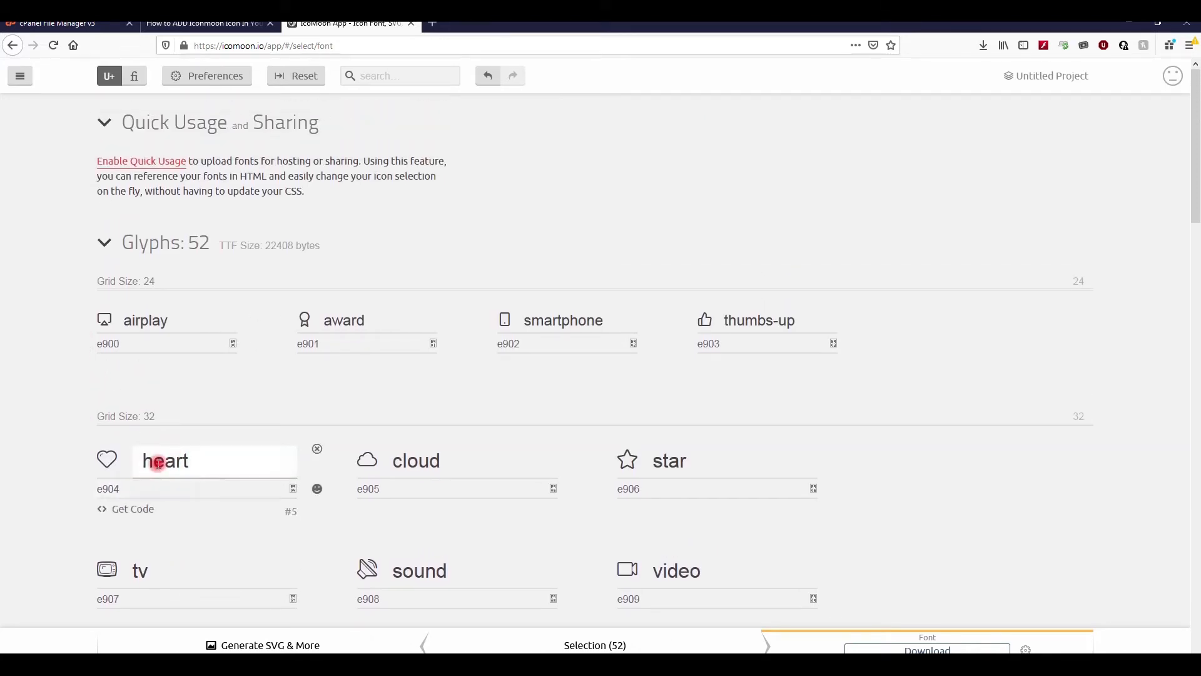
{"action": "double_click", "coordinate": [164, 468]}
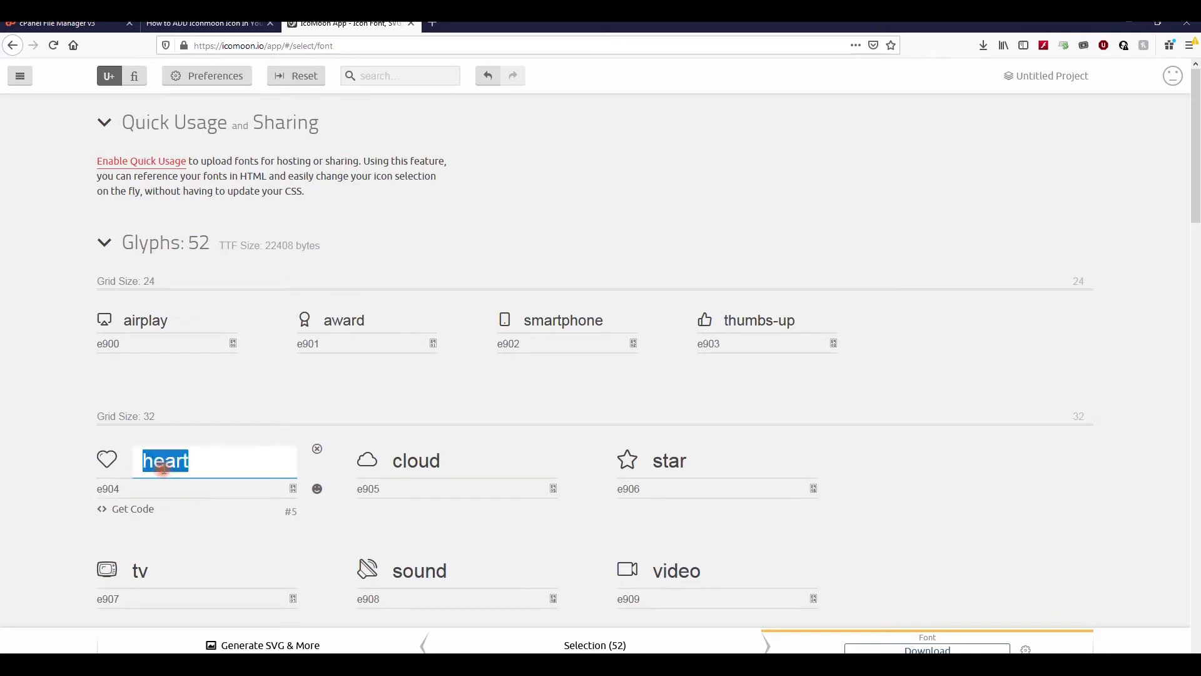
{"action": "key", "text": "BackSpace"}
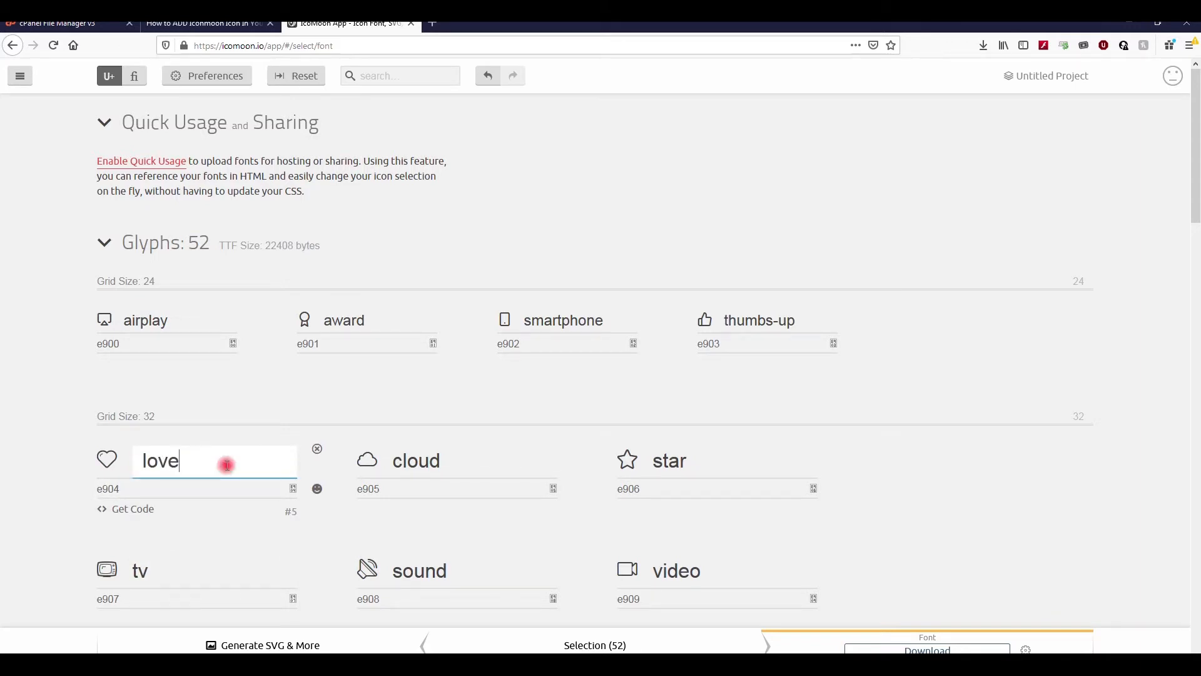
{"action": "key", "text": "Return"}
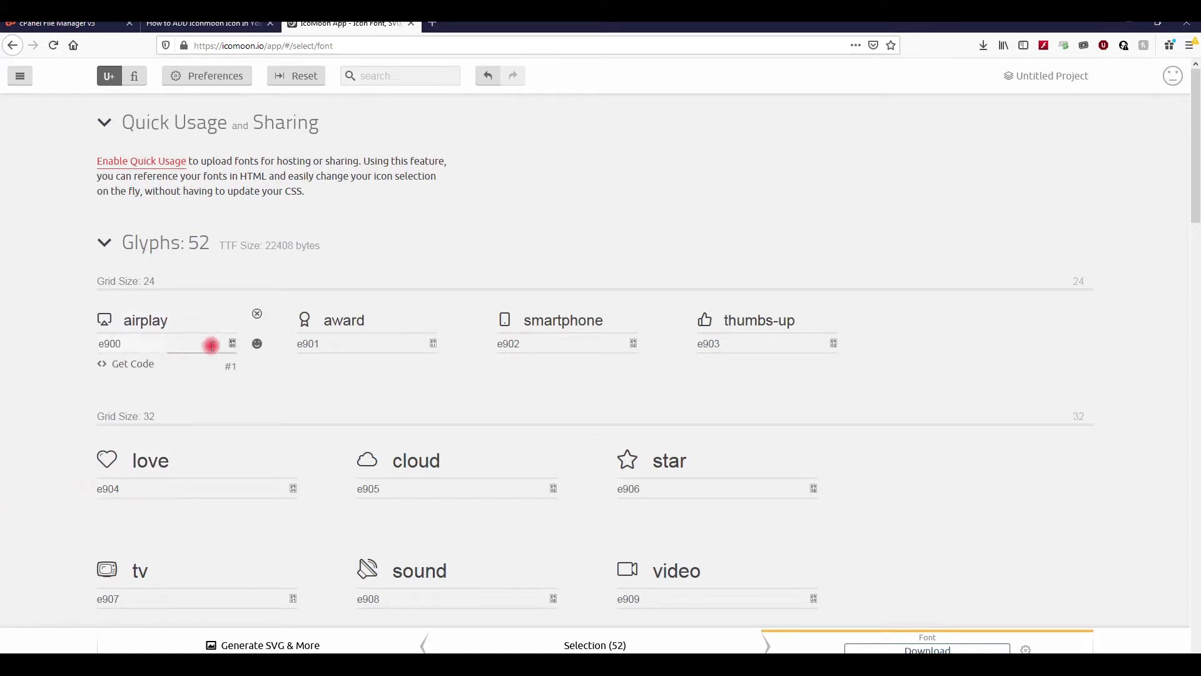
View the HTML and CSS code of the airplay glyph, close it and check the remaining glyphs in the list.
{"action": "left_click", "coordinate": [133, 364]}
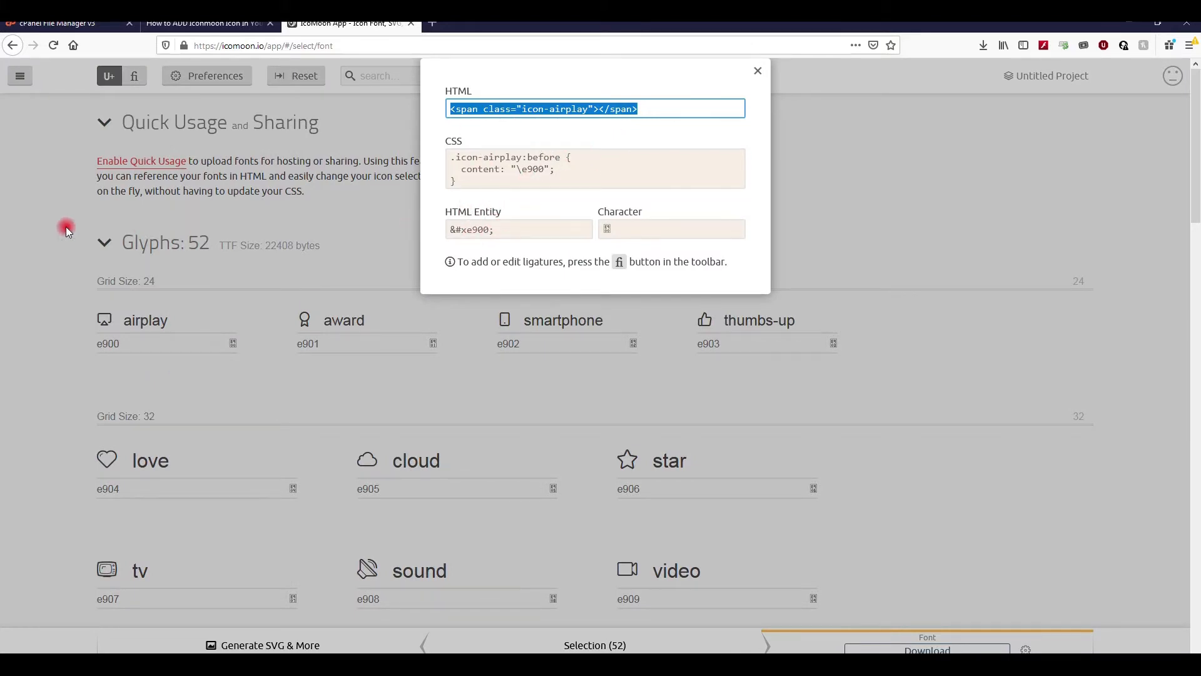
{"action": "left_click", "coordinate": [38, 230]}
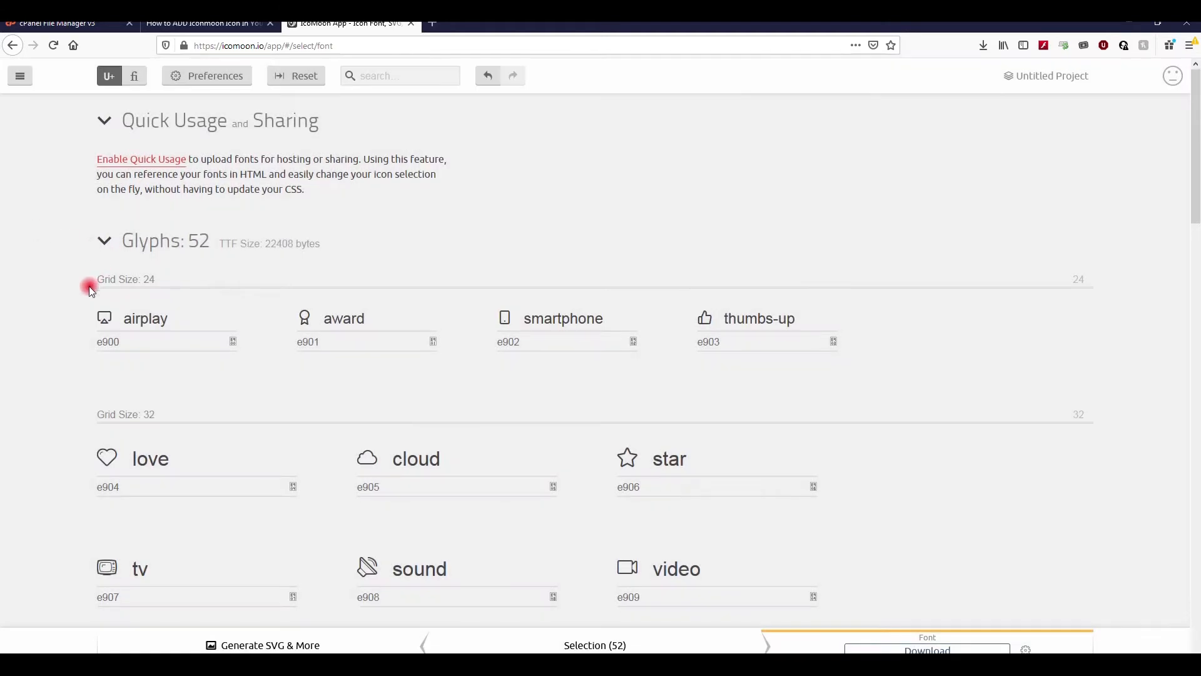
{"action": "scroll", "coordinate": [88, 284], "scroll_direction": "down", "scroll_amount": 2}
{"action": "scroll", "coordinate": [90, 288], "scroll_direction": "down", "scroll_amount": 10}
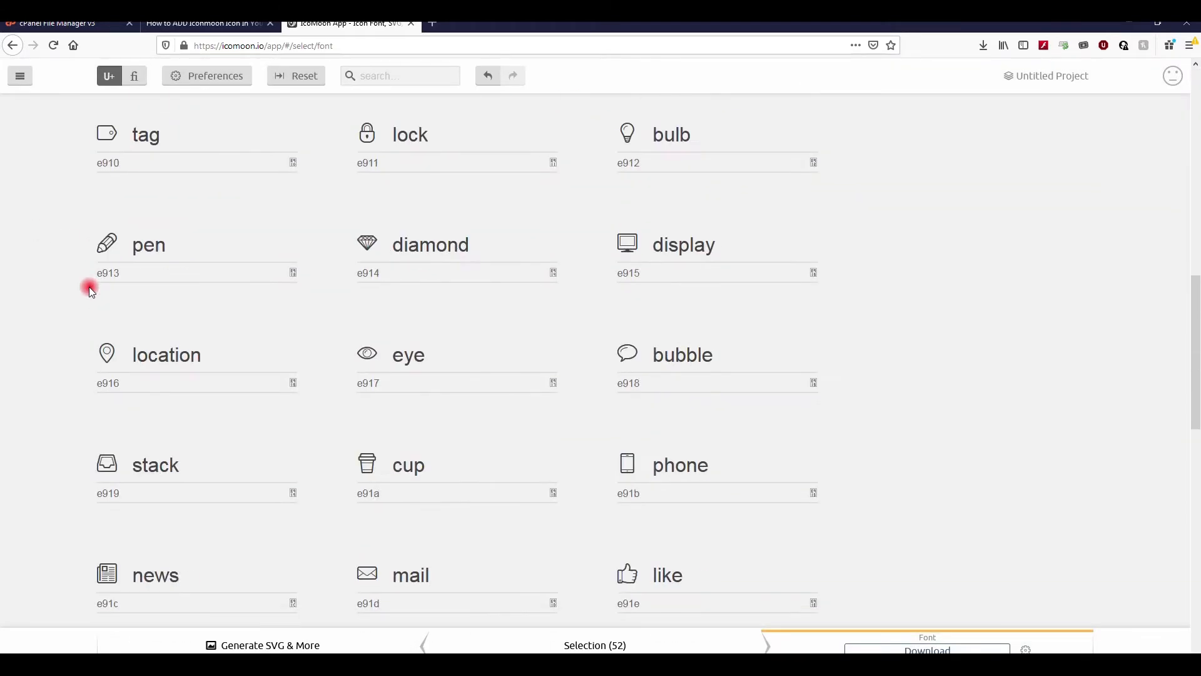
{"action": "scroll", "coordinate": [89, 286], "scroll_direction": "down", "scroll_amount": 9}
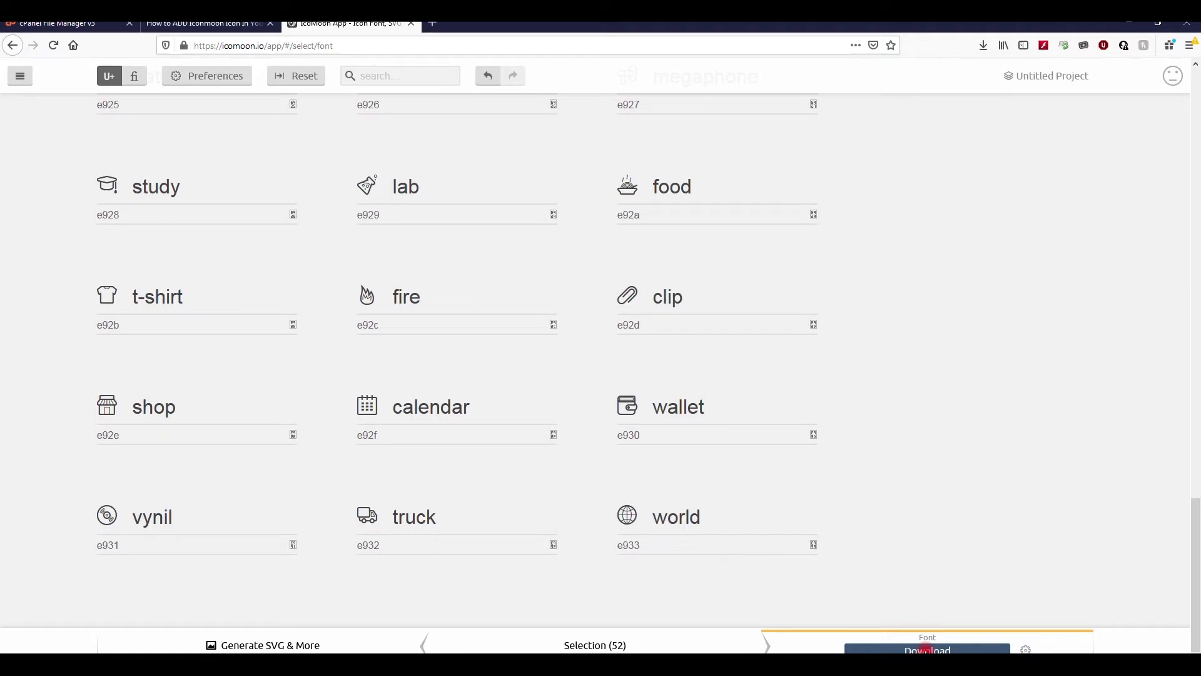
Download the generated font, save it as icomoon.zip and open the folder containing the file.
{"action": "left_click", "coordinate": [928, 650]}
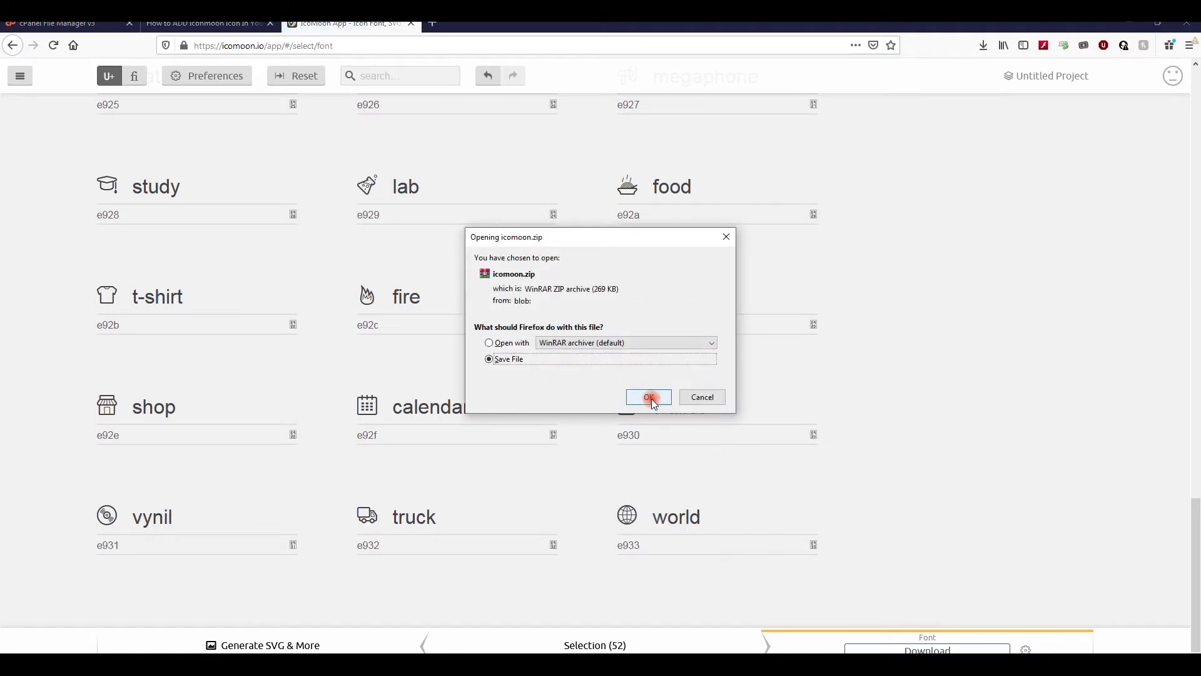
{"action": "left_click", "coordinate": [649, 399]}
{"action": "left_click", "coordinate": [984, 47]}
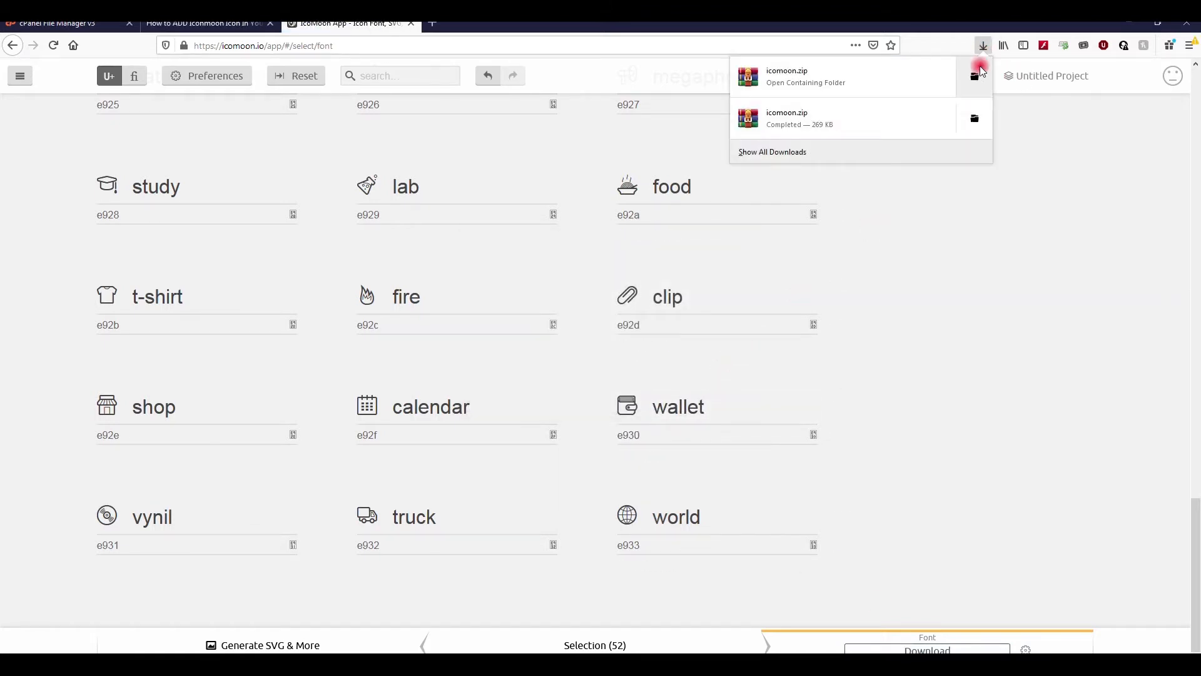
{"action": "left_click", "coordinate": [976, 77]}
Extract icomoon.zip with 7-Zip into an icomoon folder in the same location.
{"action": "left_click", "coordinate": [472, 469]}
{"action": "left_click", "coordinate": [389, 366]}
{"action": "left_click", "coordinate": [380, 367]}
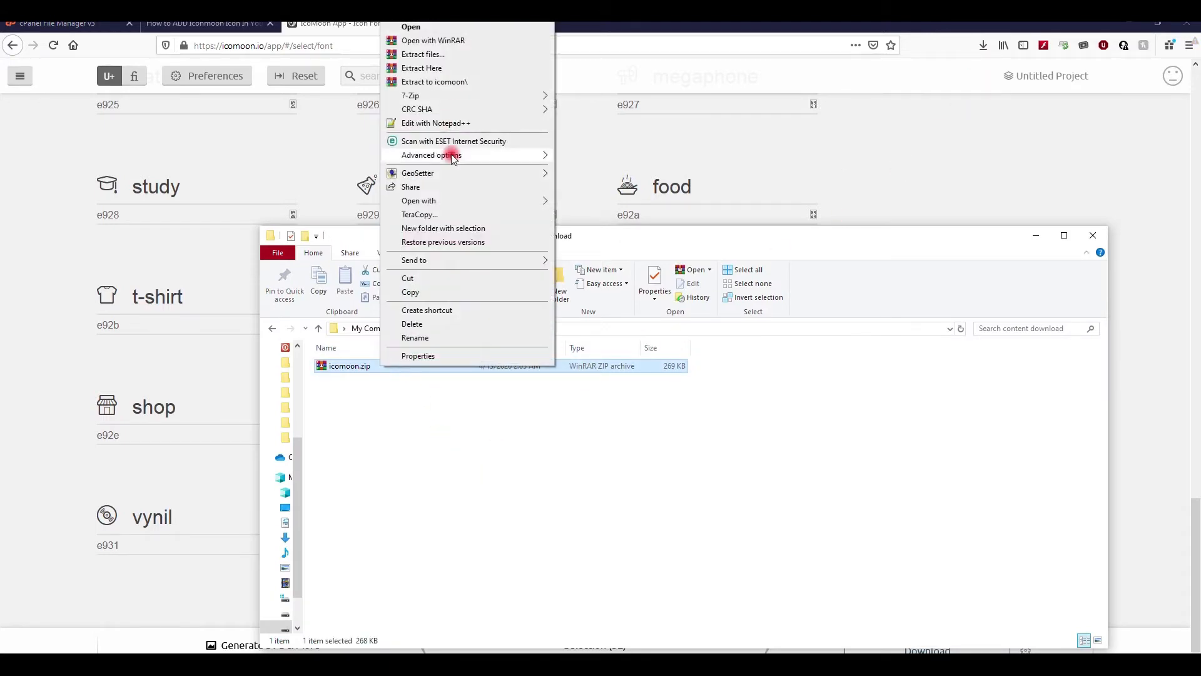
{"action": "mouse_move", "coordinate": [538, 96]}
{"action": "left_click", "coordinate": [643, 153]}
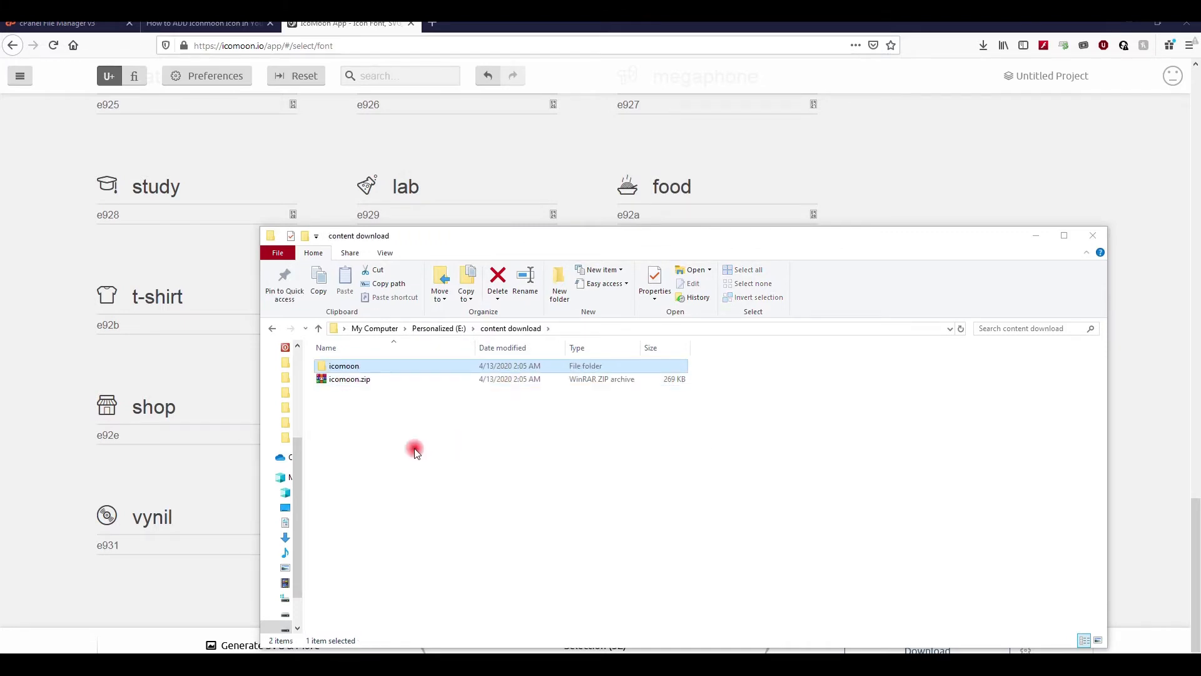
Open demo.html from the extracted icomoon folder in Firefox, check the icon-love class name and close the demo page.
{"action": "double_click", "coordinate": [380, 367]}
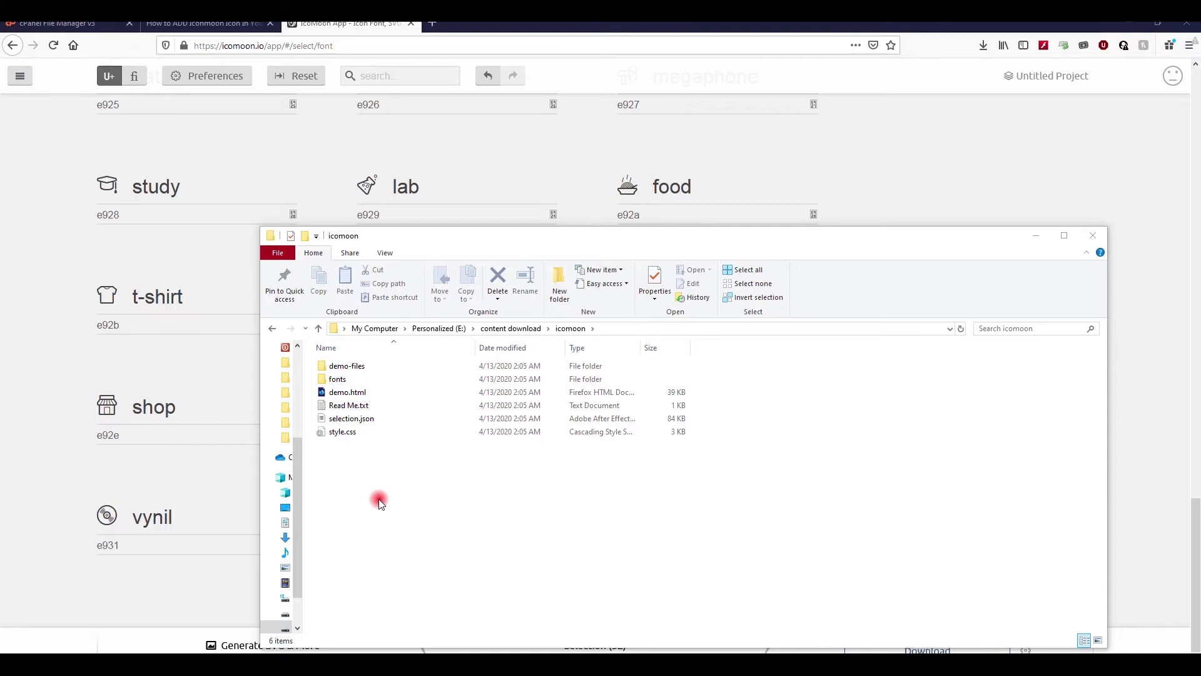
{"action": "left_click", "coordinate": [382, 394]}
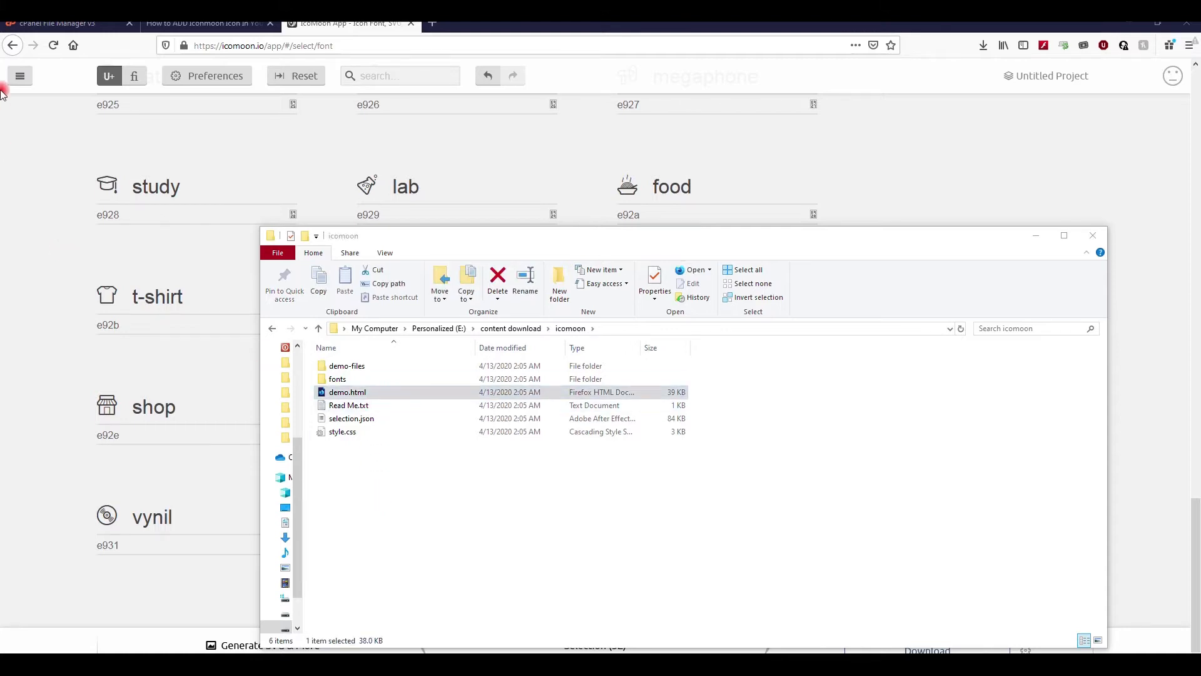
{"action": "left_click_drag", "start_coordinate": [341, 393], "coordinate": [527, 24]}
{"action": "scroll", "coordinate": [104, 303], "scroll_direction": "down", "scroll_amount": 1}
{"action": "scroll", "coordinate": [104, 302], "scroll_direction": "down", "scroll_amount": 3}
{"action": "left_click_drag", "start_coordinate": [126, 166], "coordinate": [60, 166]}
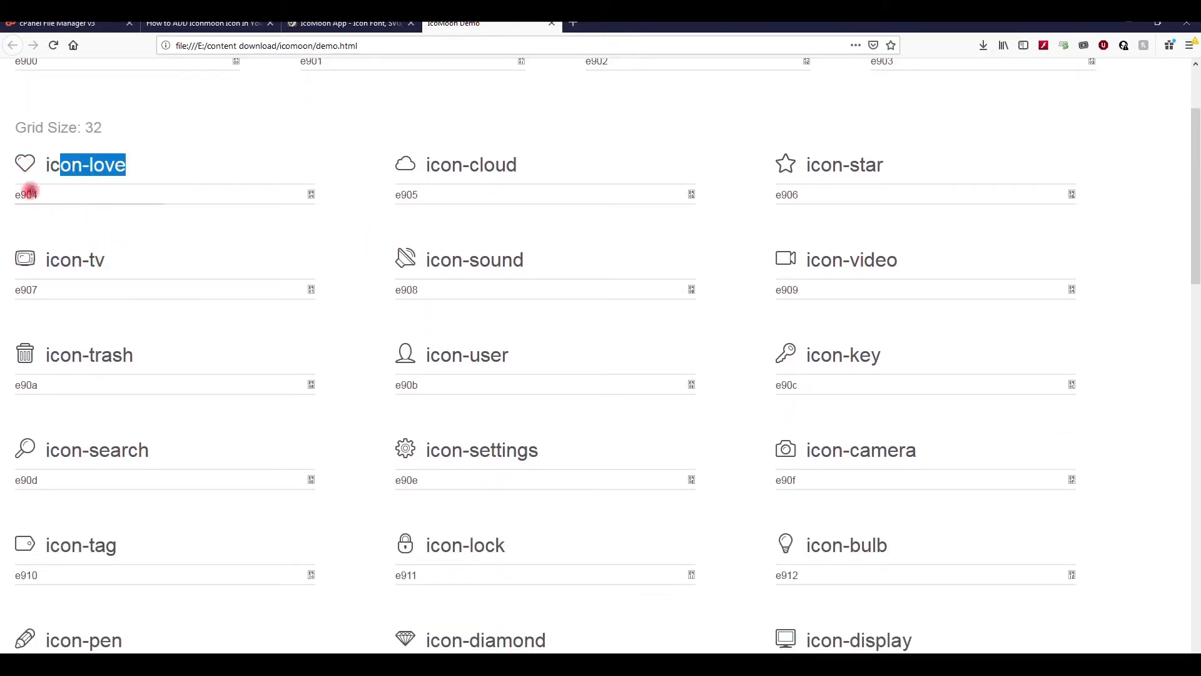
{"action": "left_click", "coordinate": [553, 24]}
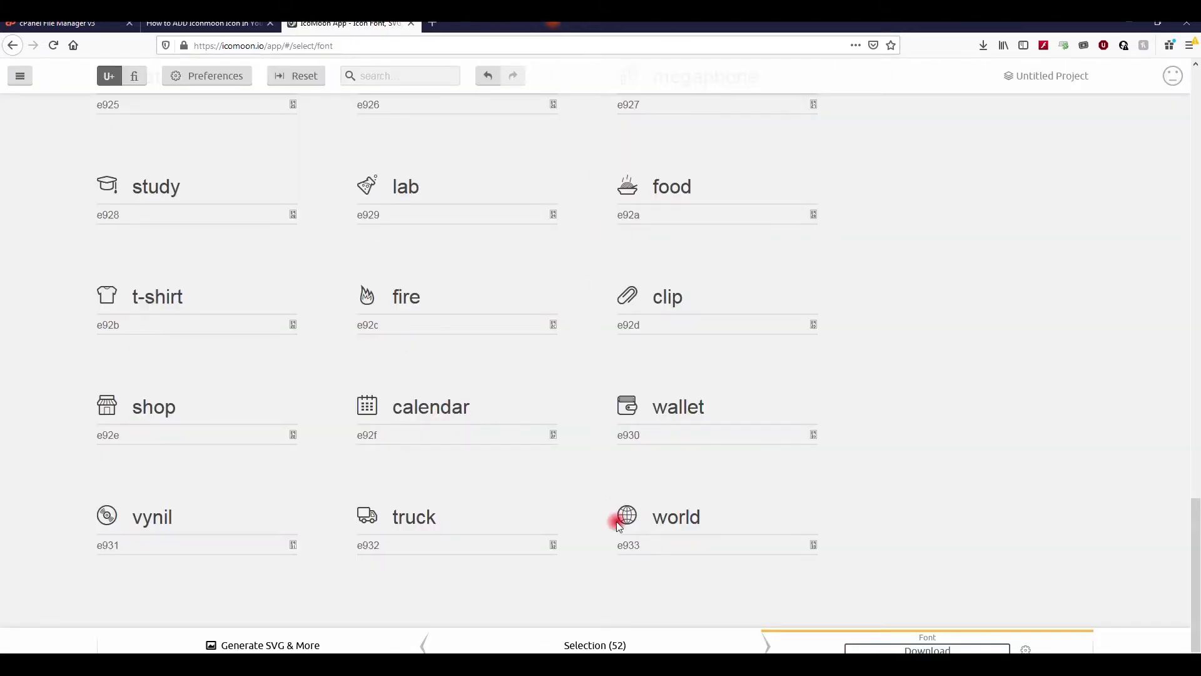
Switch to the content download folder in File Explorer and open the extracted icomoon folder to view its files.
{"action": "mouse_move", "coordinate": [135, 663]}
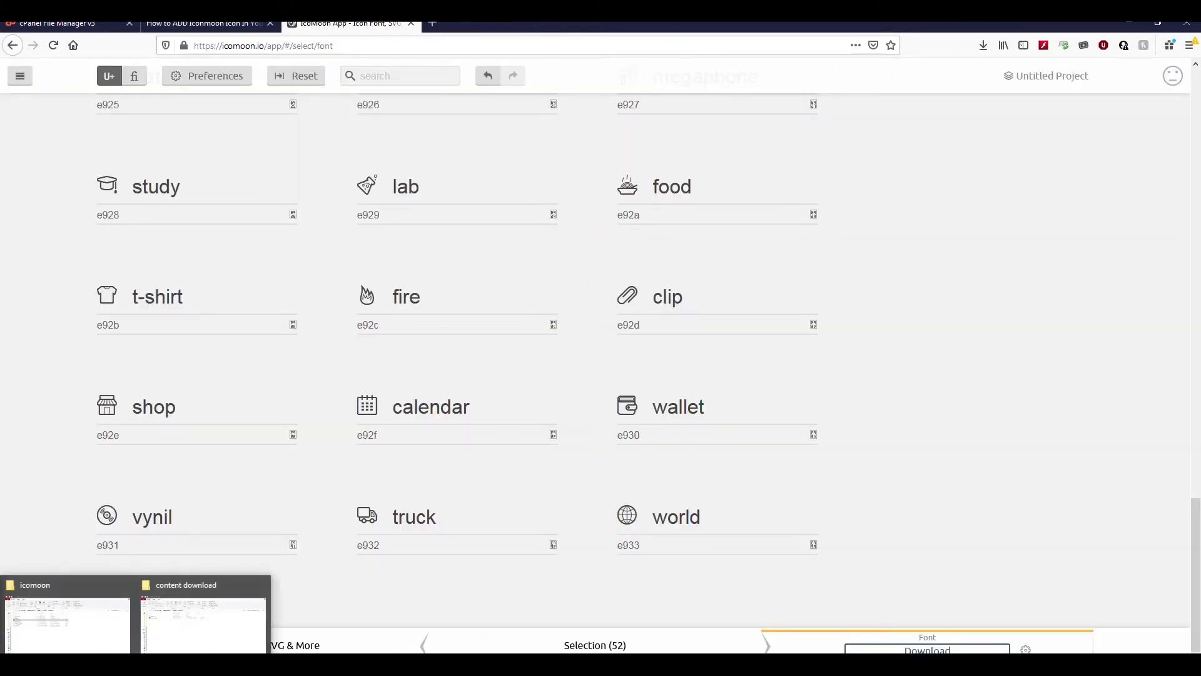
{"action": "left_click", "coordinate": [181, 645]}
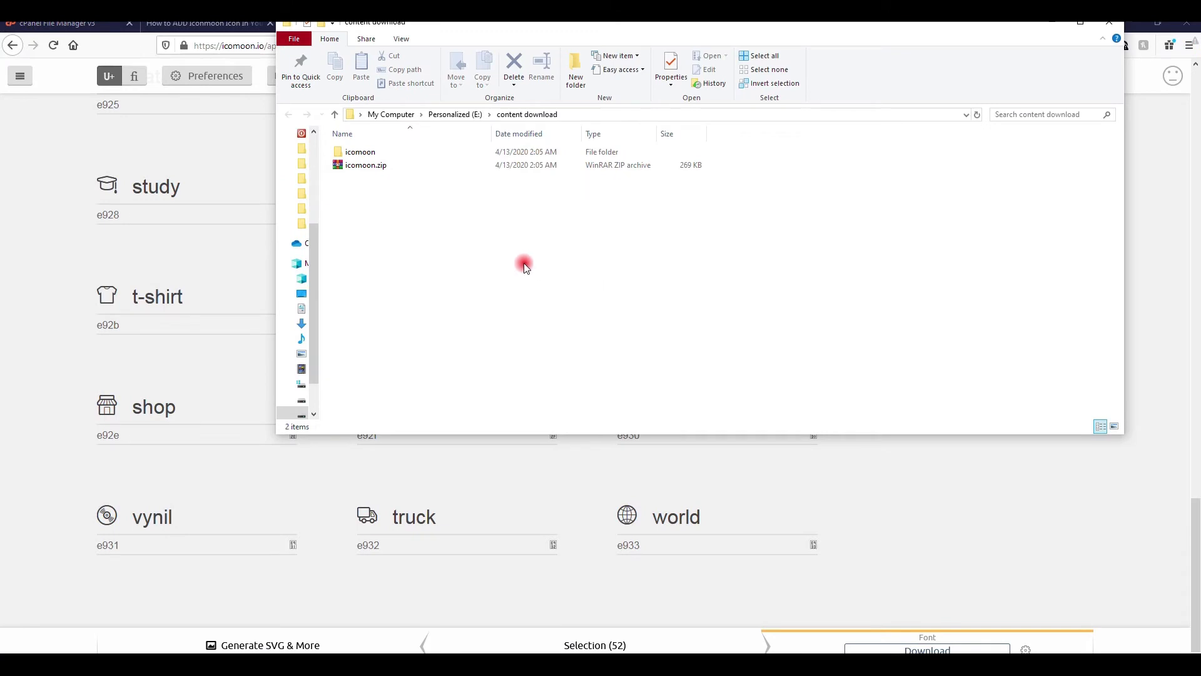
{"action": "double_click", "coordinate": [389, 152]}
{"action": "left_click", "coordinate": [393, 179]}
{"action": "left_click", "coordinate": [405, 332]}
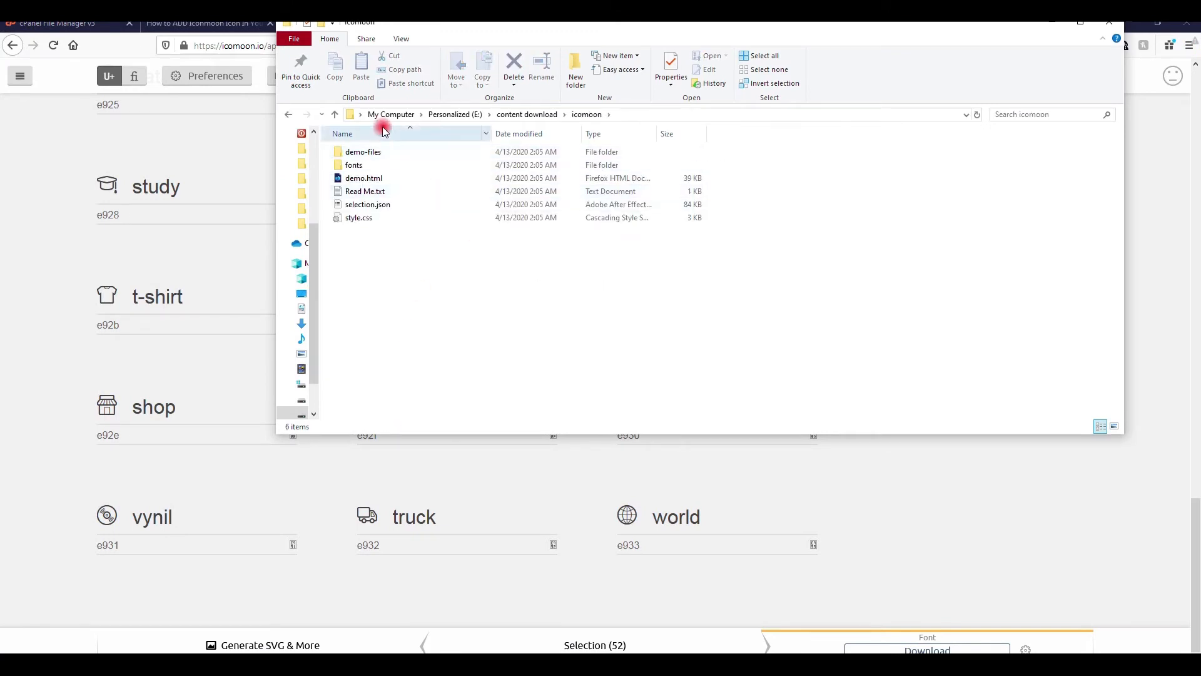
{"action": "left_click", "coordinate": [519, 115]}
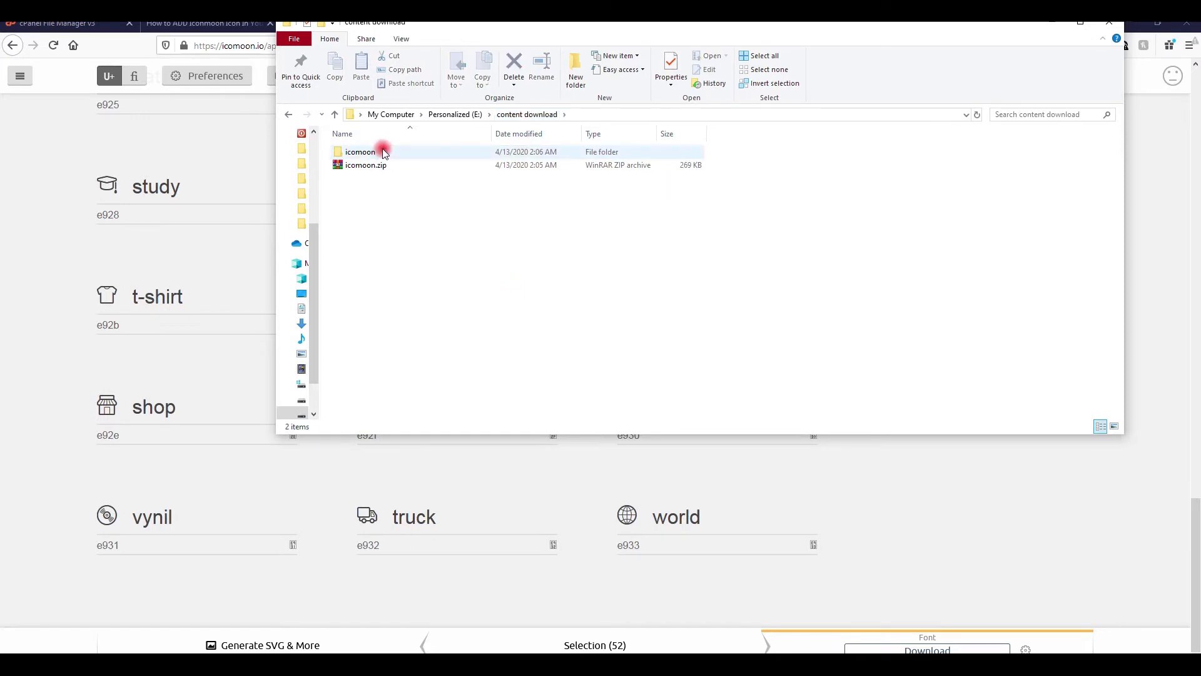
{"action": "double_click", "coordinate": [382, 152]}
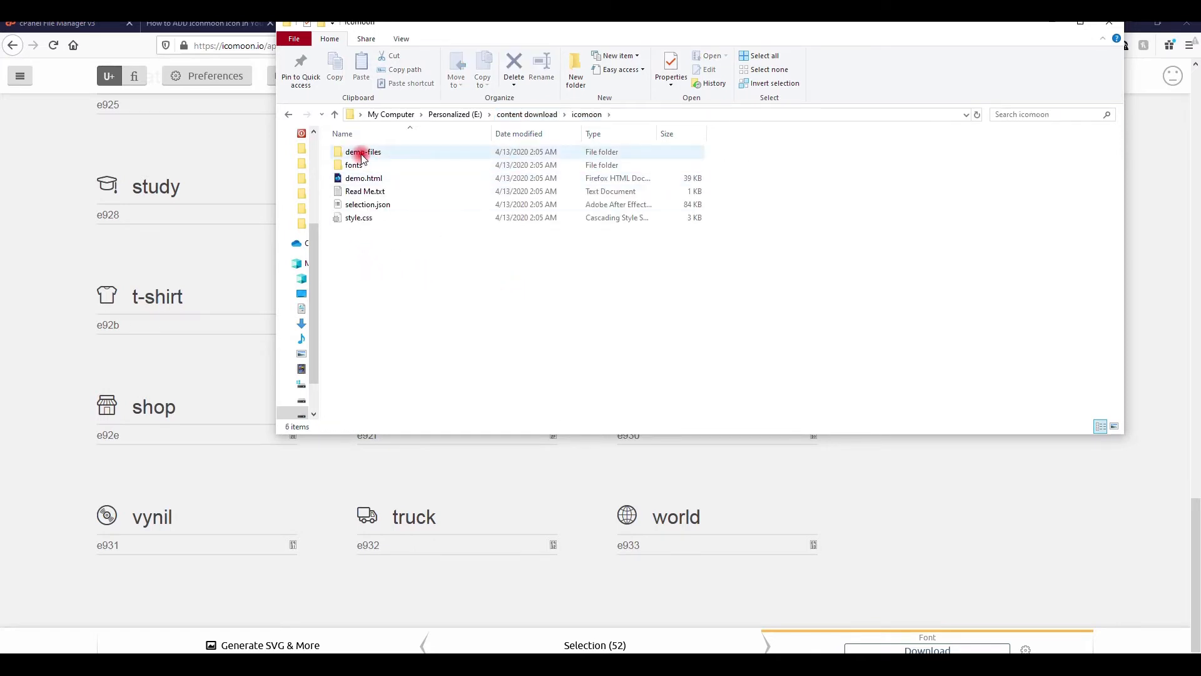
Examine the font files in the fonts folder, and locate style.css and selection.json in the icomoon folder.
{"action": "left_click", "coordinate": [369, 219]}
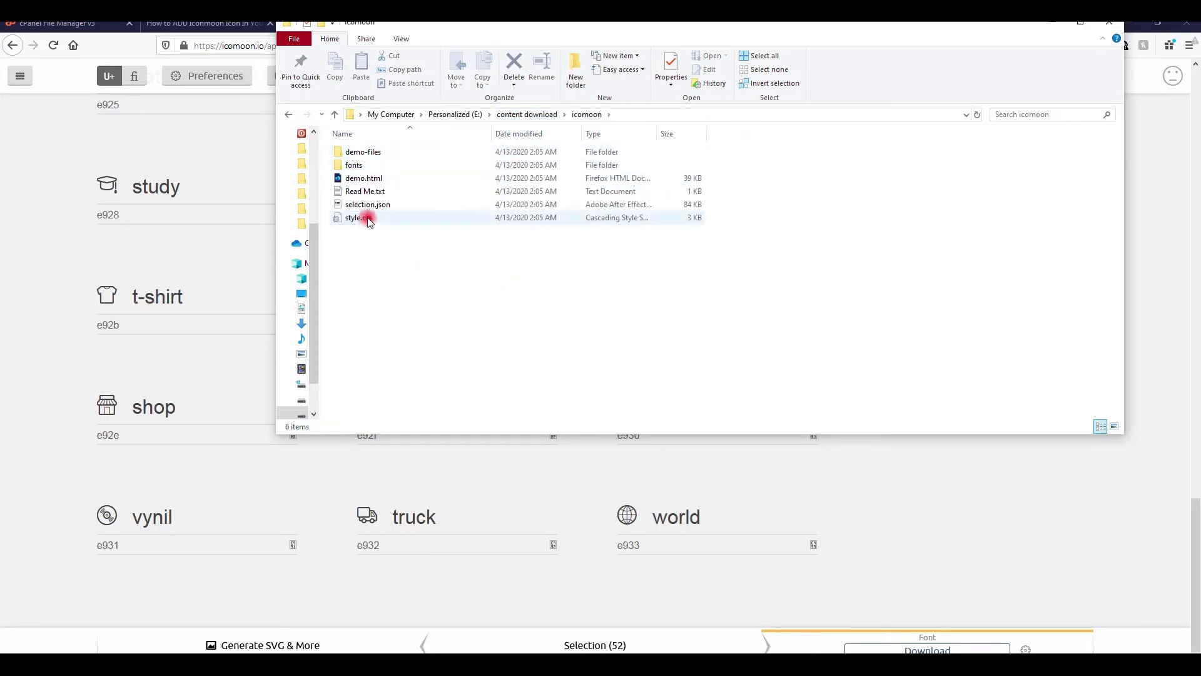
{"action": "double_click", "coordinate": [373, 165]}
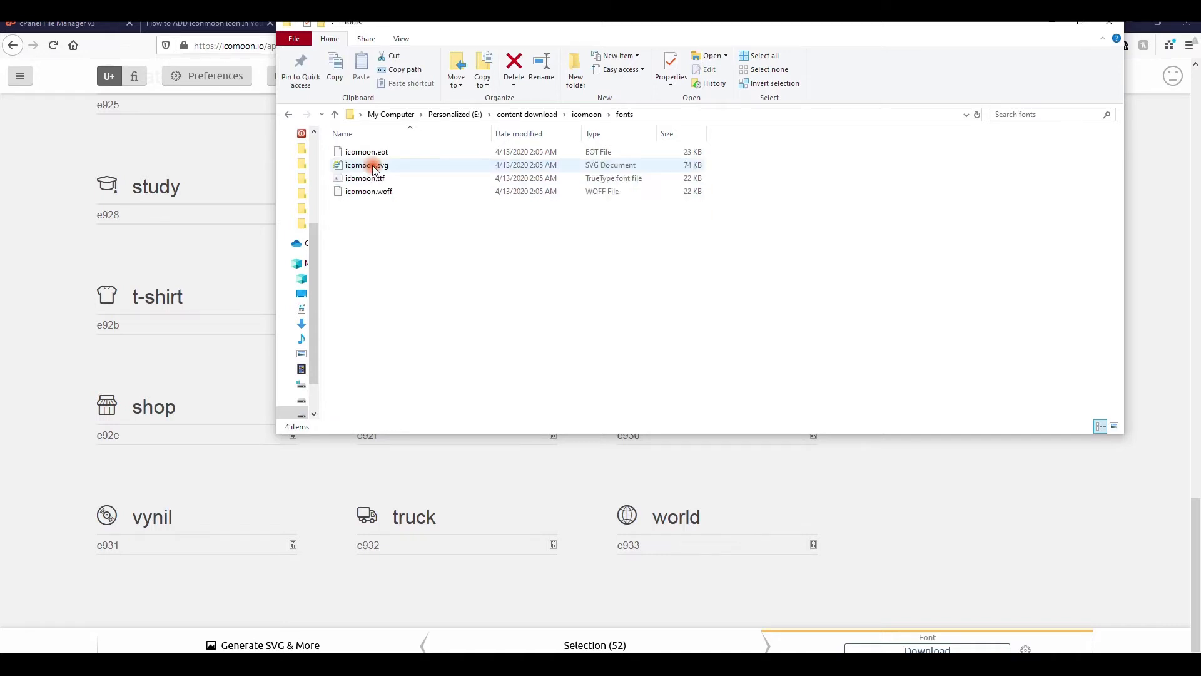
{"action": "left_click", "coordinate": [290, 116]}
{"action": "left_click", "coordinate": [469, 341]}
{"action": "left_click", "coordinate": [407, 217]}
{"action": "left_click", "coordinate": [392, 207]}
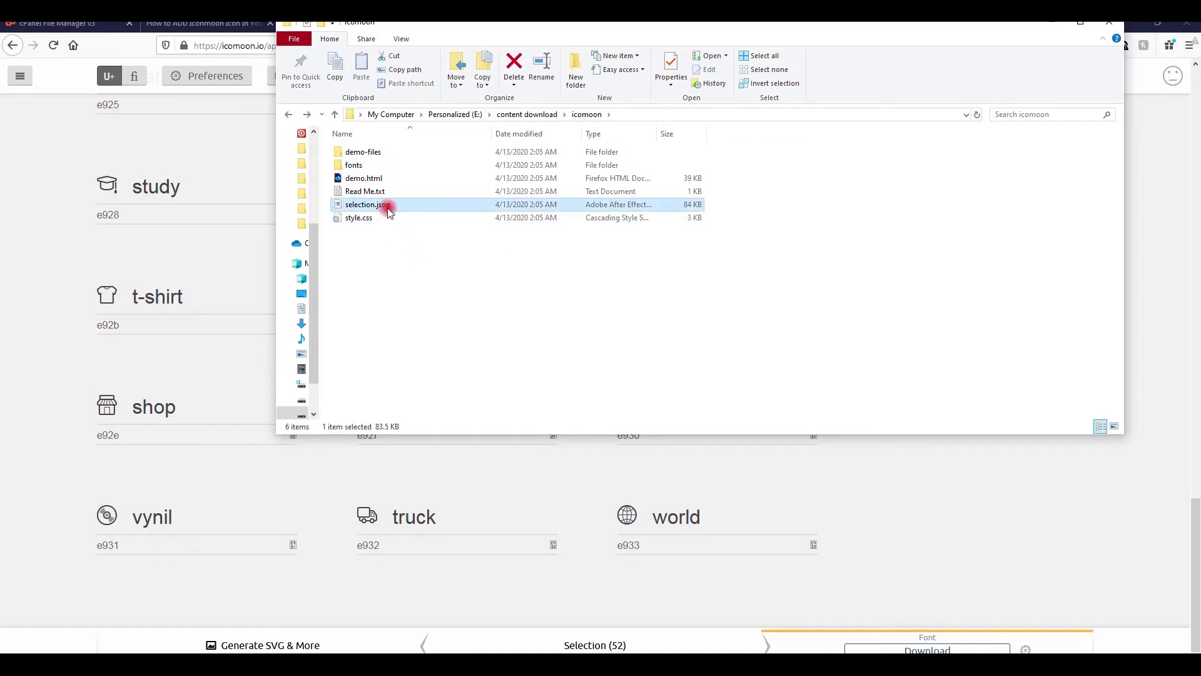
{"action": "left_click", "coordinate": [390, 265]}
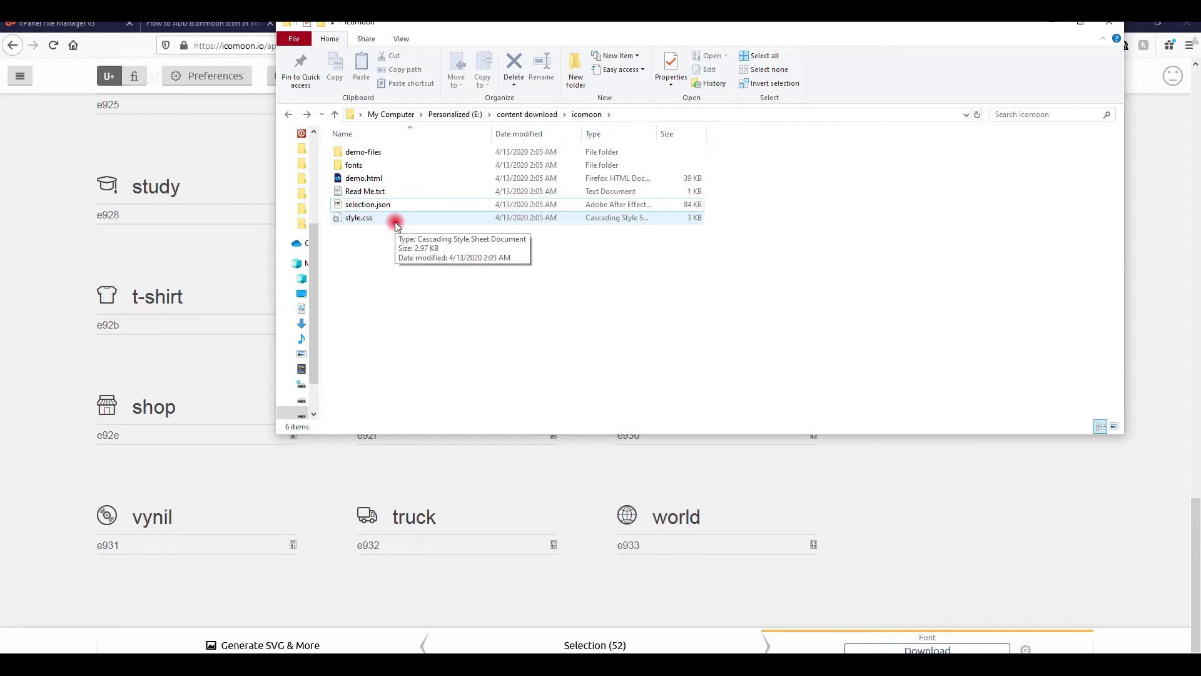
Review the IcoMoon glyph list again and recheck the fonts folder and style.css in the extracted icomoon folder.
{"action": "left_click", "coordinate": [59, 235]}
{"action": "scroll", "coordinate": [96, 299], "scroll_direction": "up", "scroll_amount": 6}
{"action": "scroll", "coordinate": [96, 299], "scroll_direction": "up", "scroll_amount": 12}
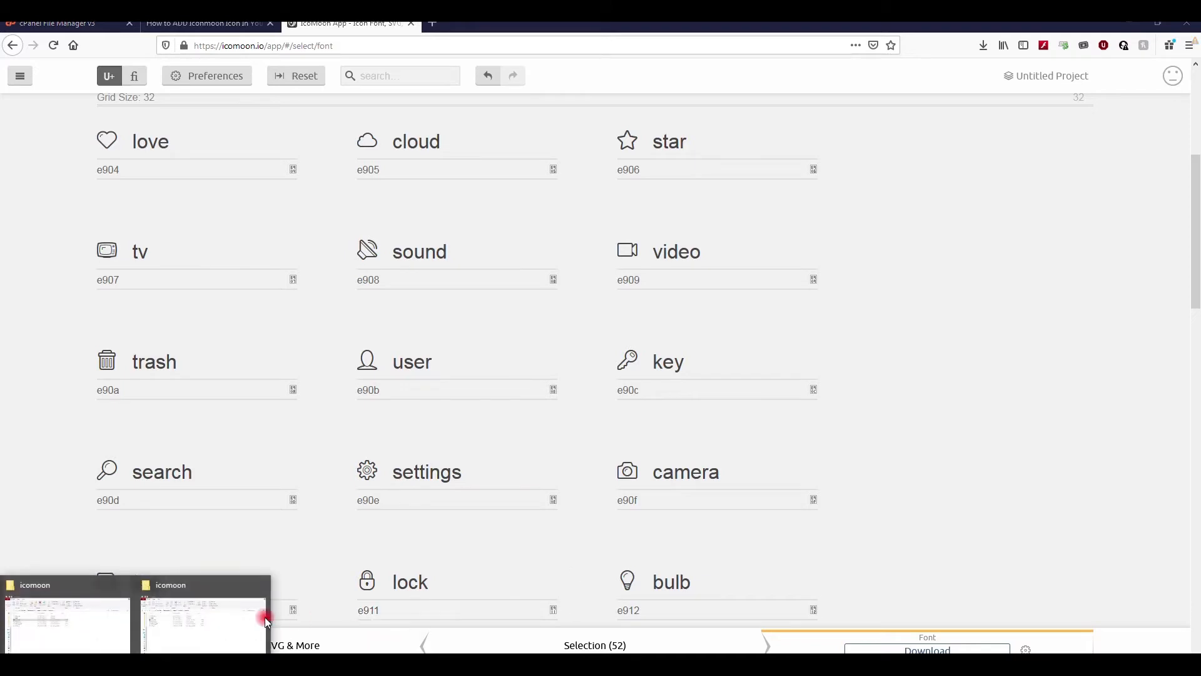
{"action": "left_click", "coordinate": [203, 623]}
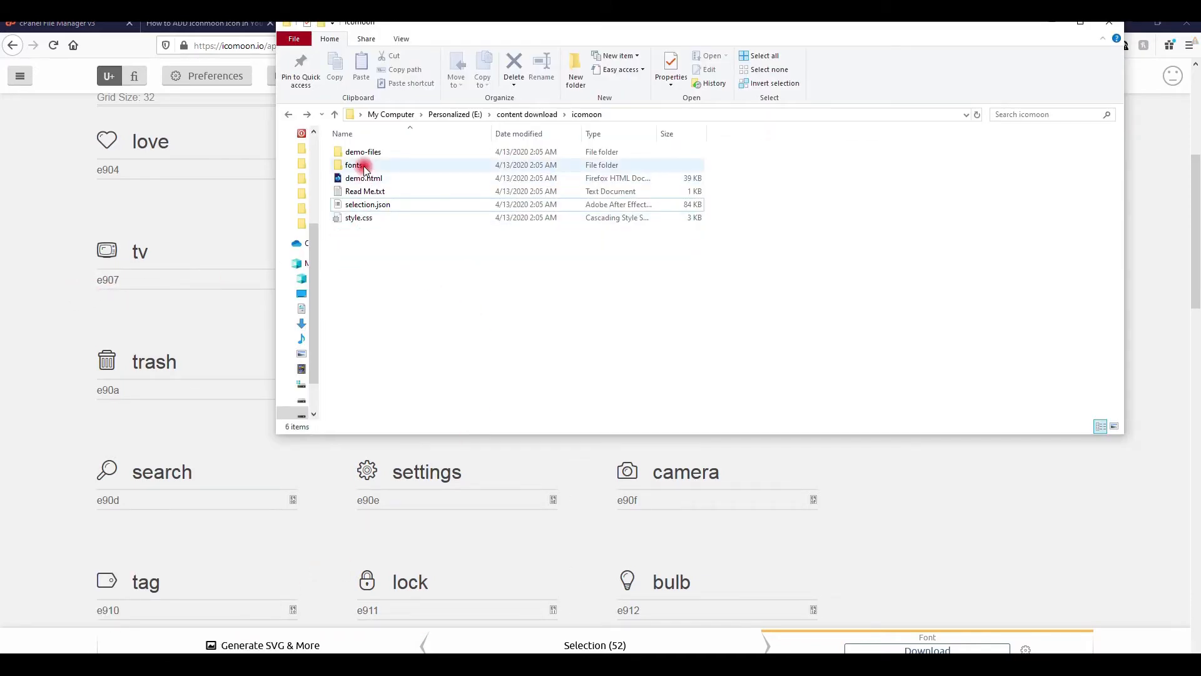
{"action": "double_click", "coordinate": [356, 166]}
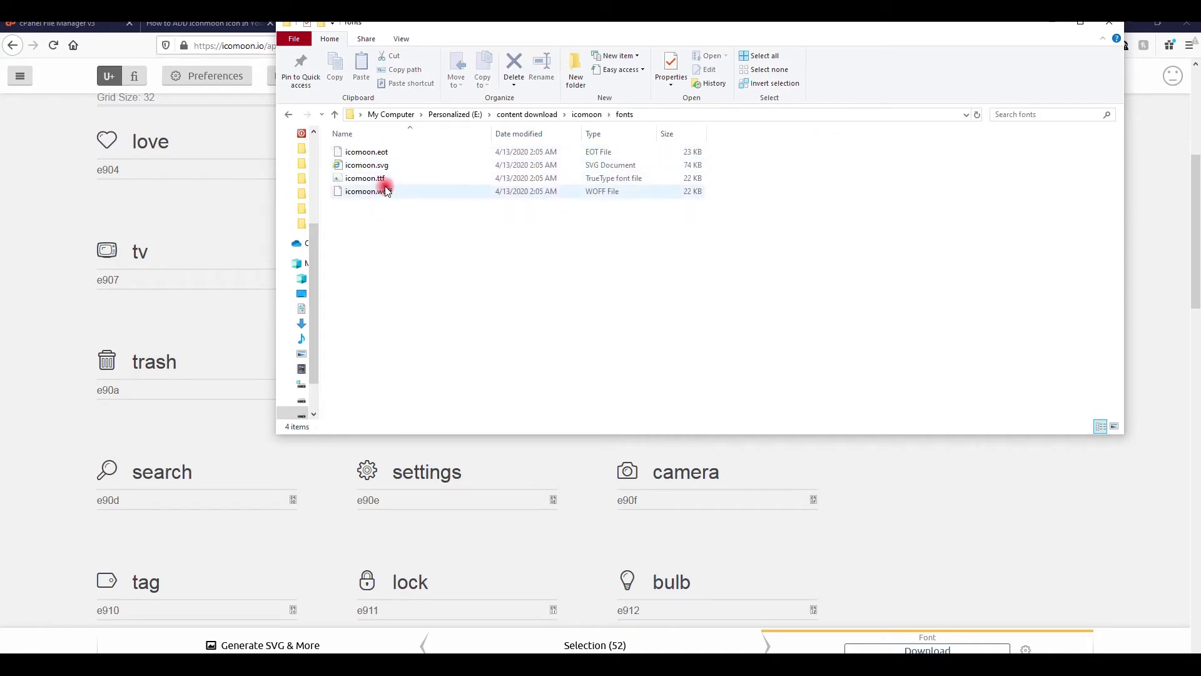
{"action": "left_click", "coordinate": [289, 115]}
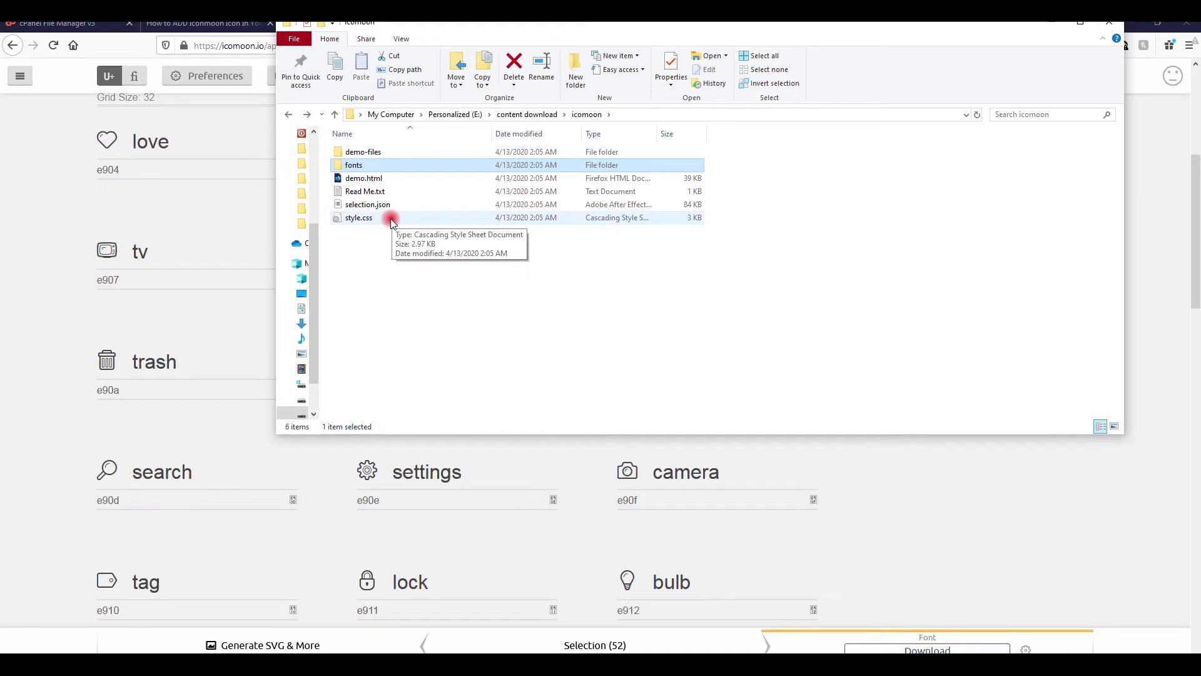
{"action": "left_click", "coordinate": [31, 220]}
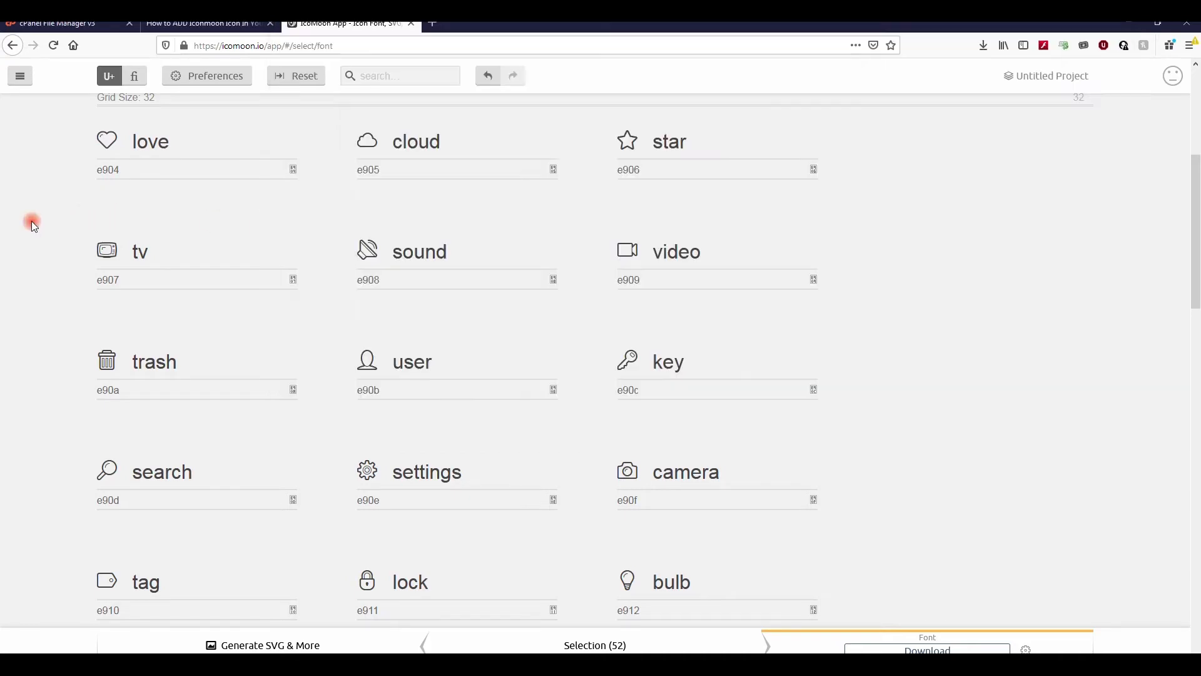
Open the custom-iconlist folder in cPanel File Manager and open the file upload page for it.
{"action": "left_click", "coordinate": [250, 24]}
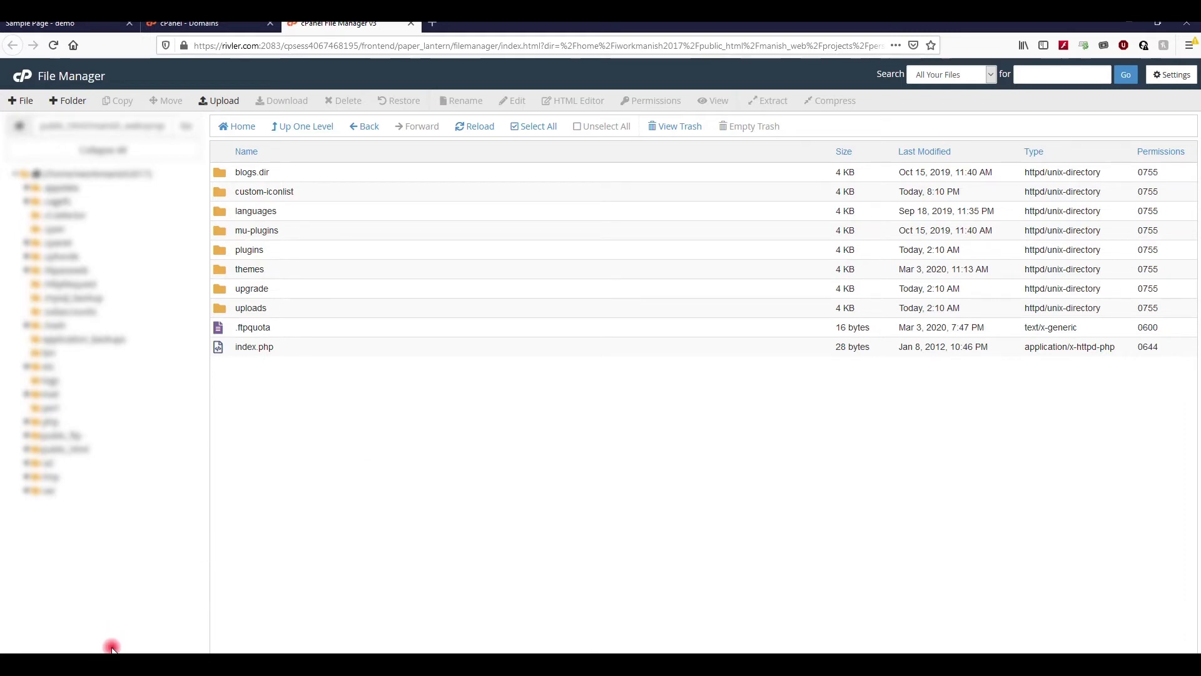
{"action": "mouse_move", "coordinate": [134, 663]}
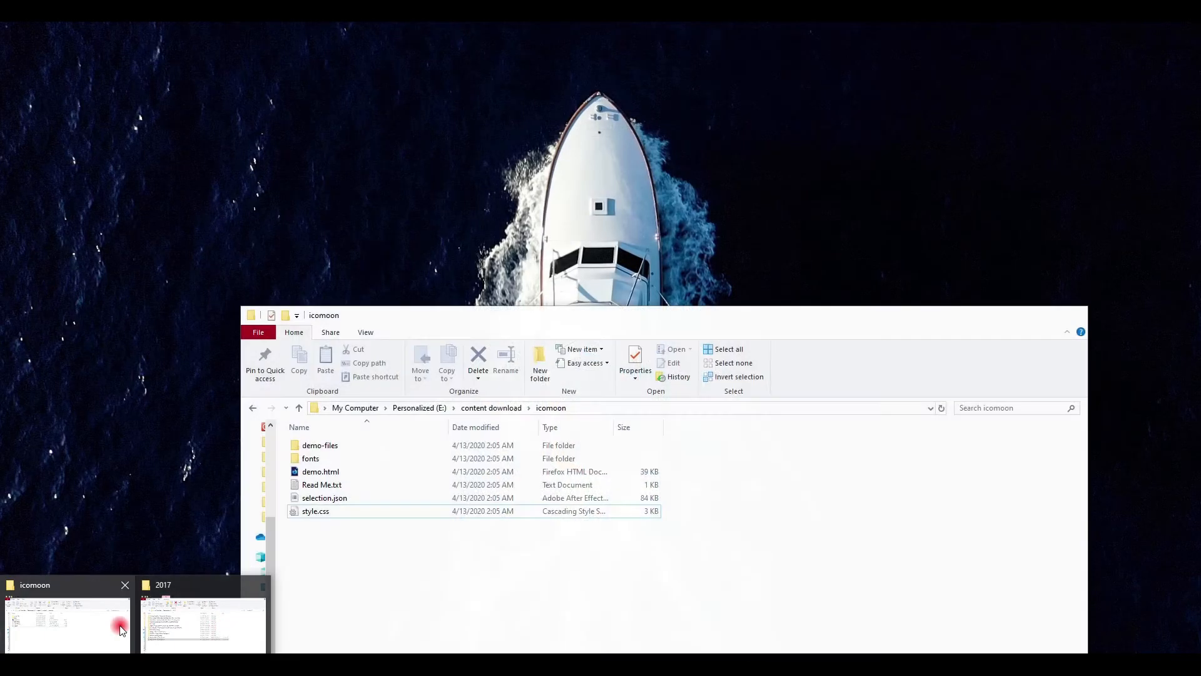
{"action": "left_click", "coordinate": [119, 625]}
{"action": "left_click_drag", "start_coordinate": [453, 314], "coordinate": [611, 428]}
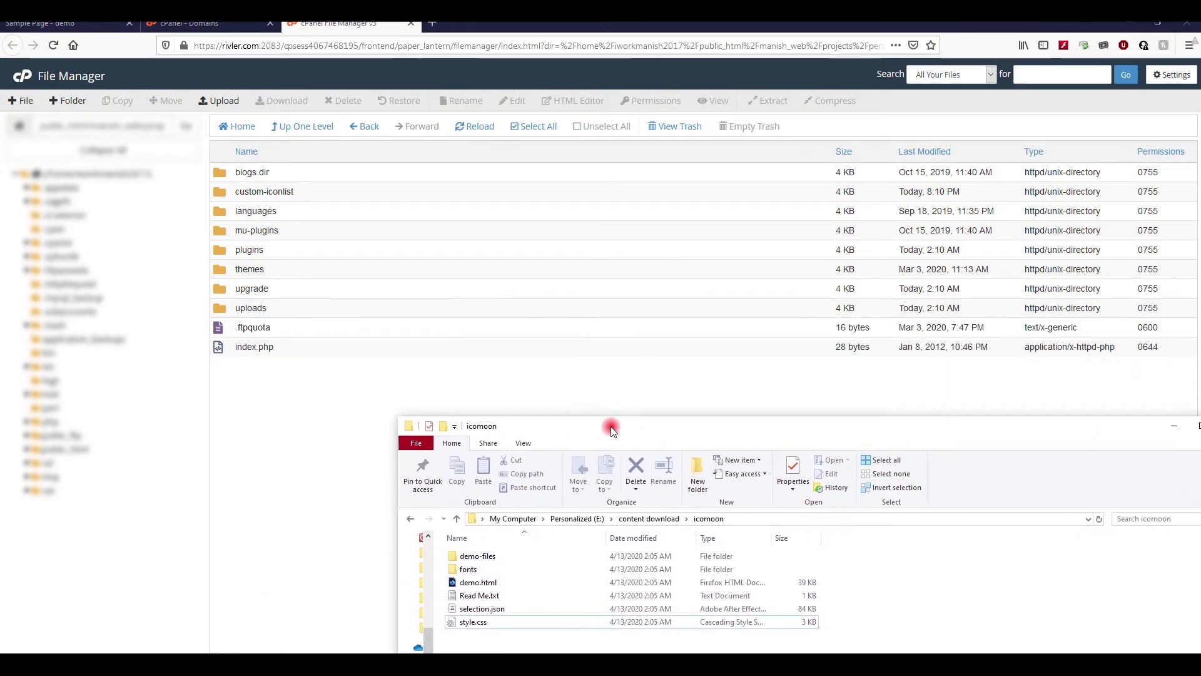
{"action": "double_click", "coordinate": [224, 197]}
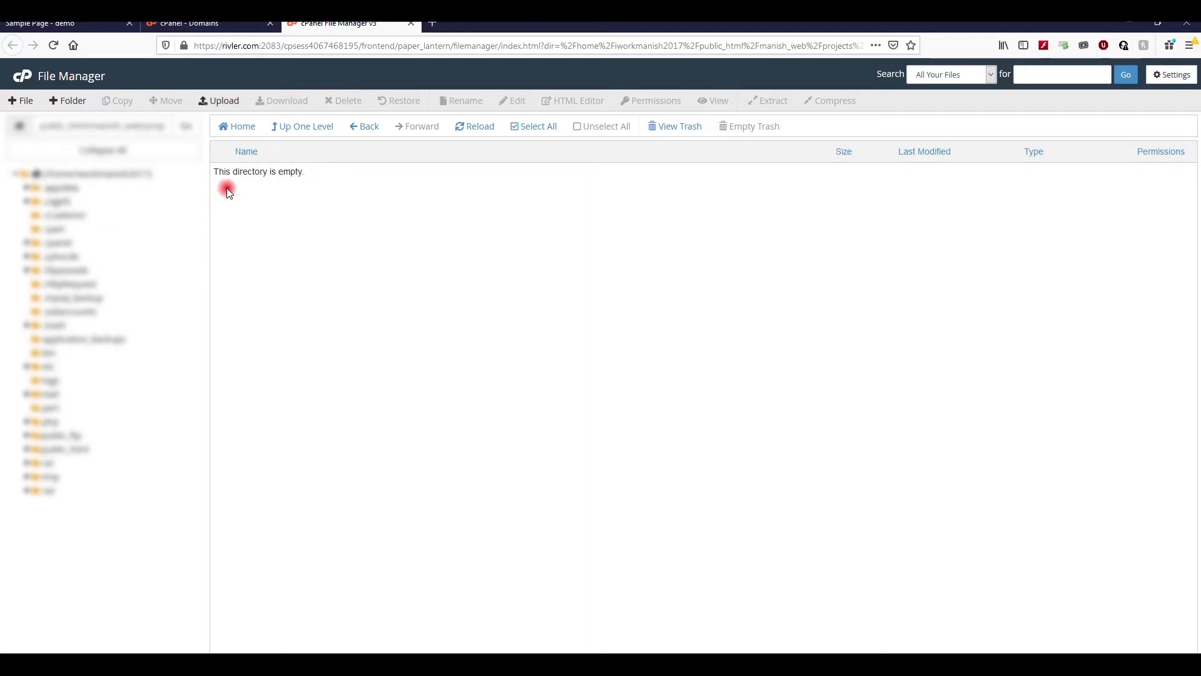
{"action": "left_click", "coordinate": [215, 102]}
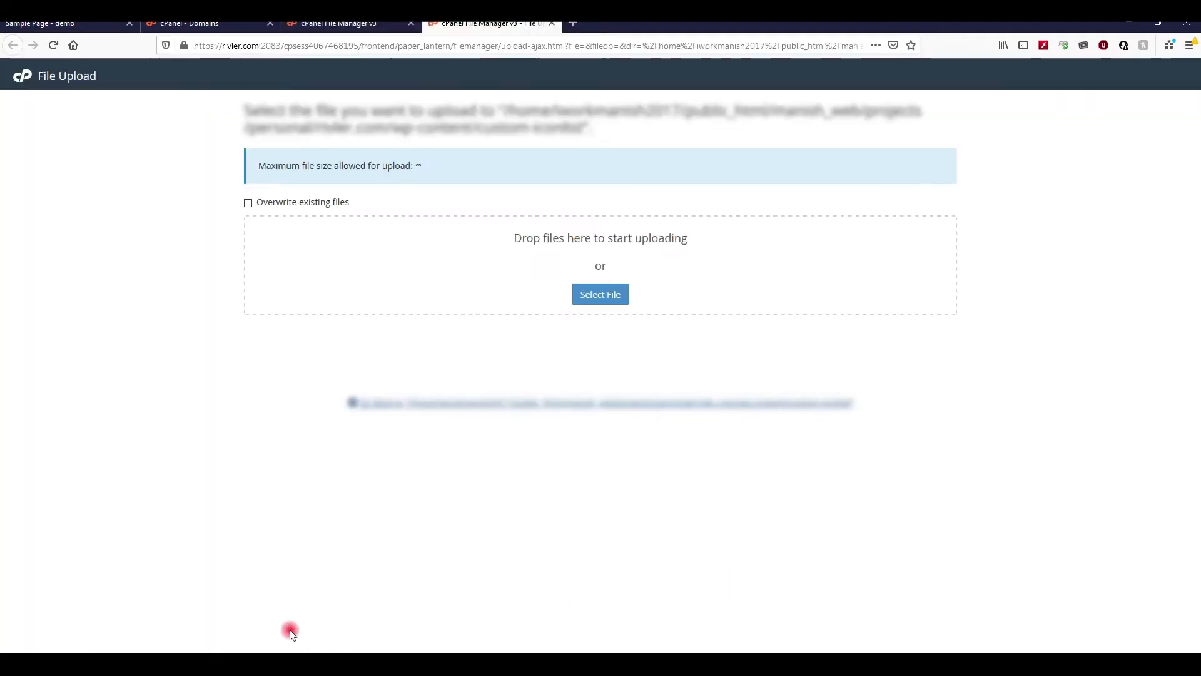
Place the icomoon folder window over the upload page and close the 2017 folder window.
{"action": "left_click", "coordinate": [128, 659]}
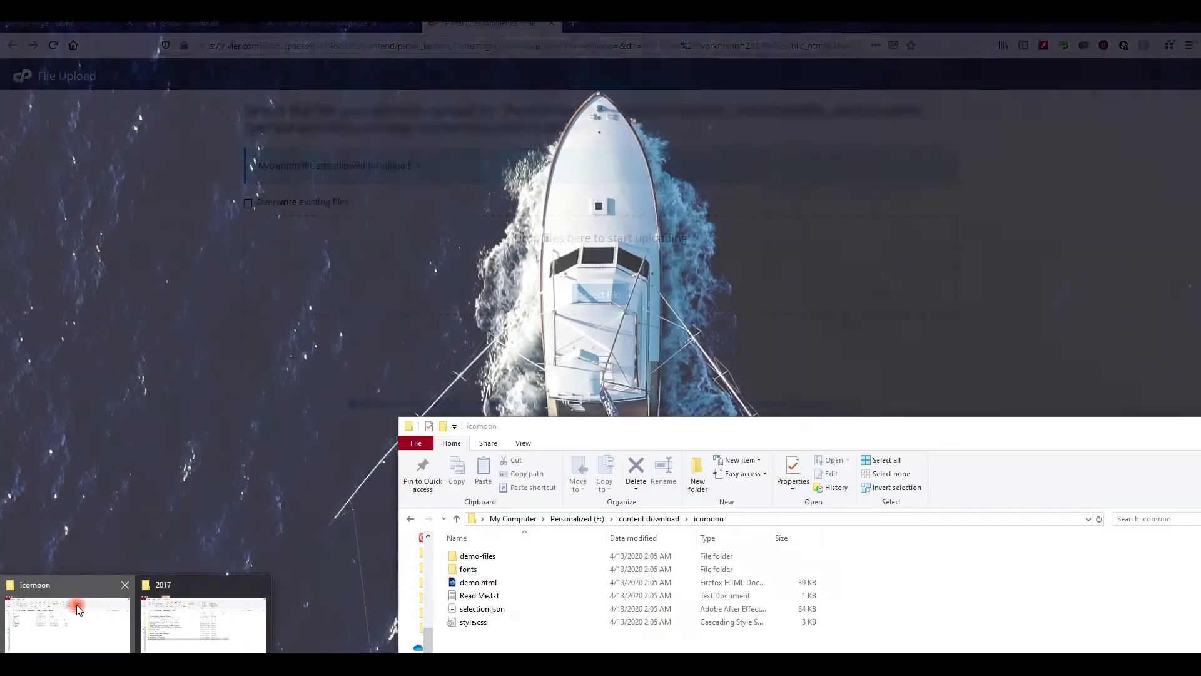
{"action": "left_click", "coordinate": [68, 619]}
{"action": "left_click_drag", "start_coordinate": [730, 423], "coordinate": [789, 287]}
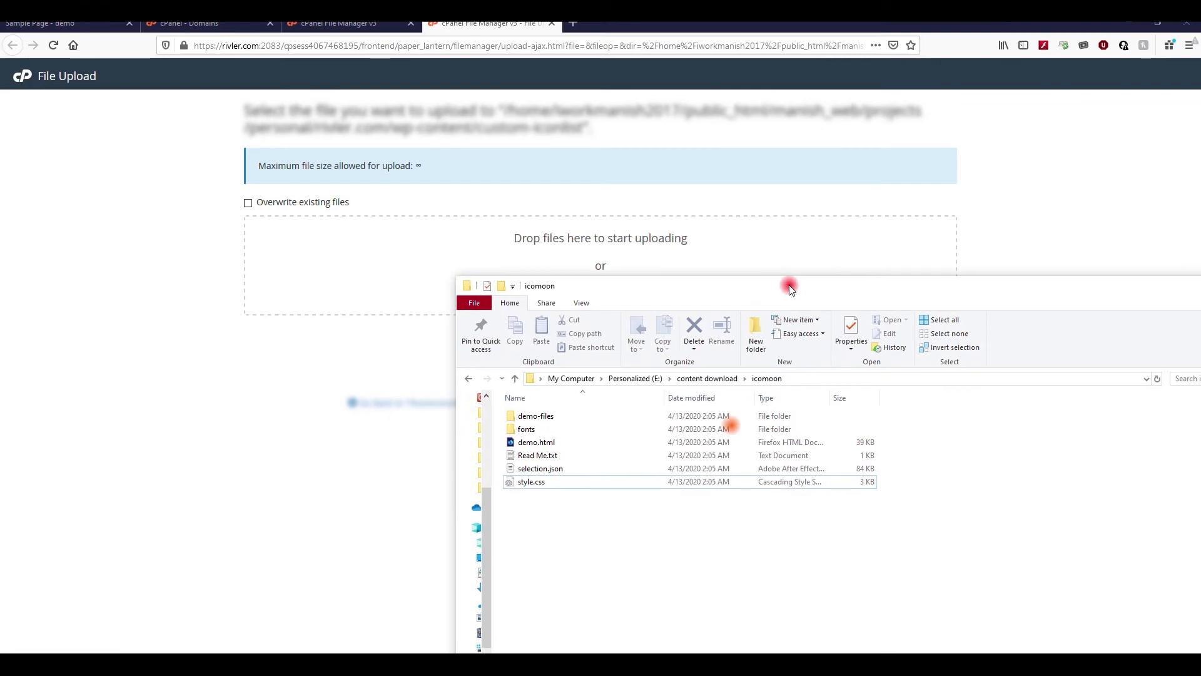
{"action": "mouse_move", "coordinate": [128, 662]}
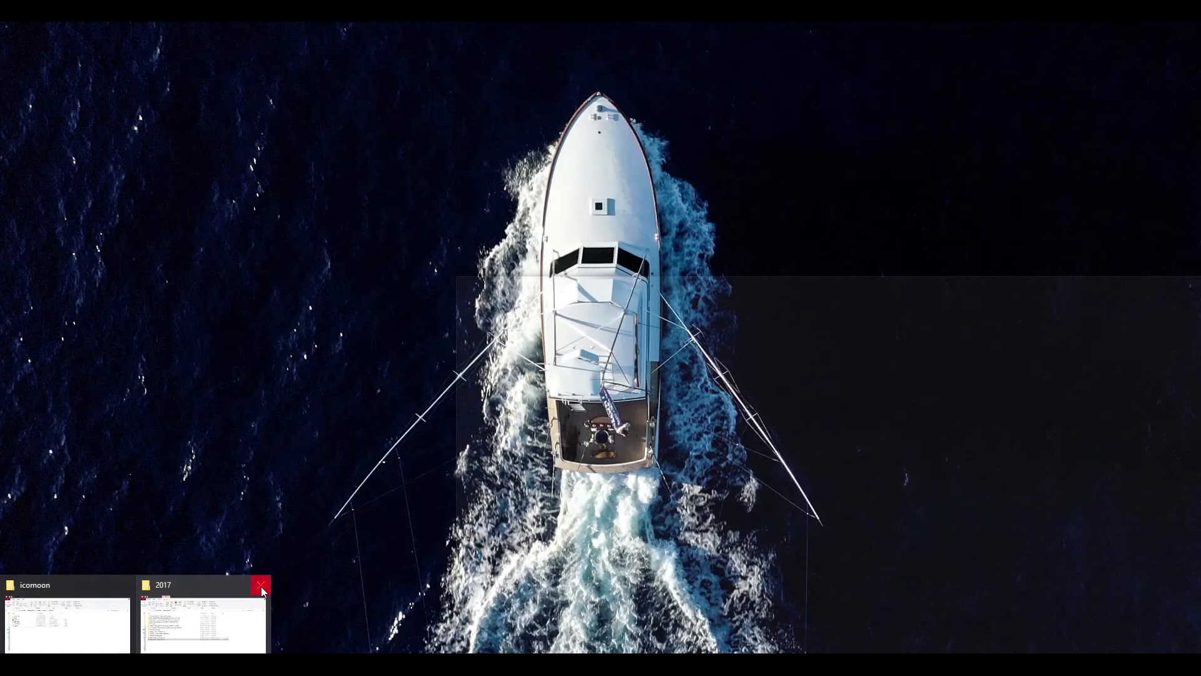
{"action": "left_click", "coordinate": [260, 587]}
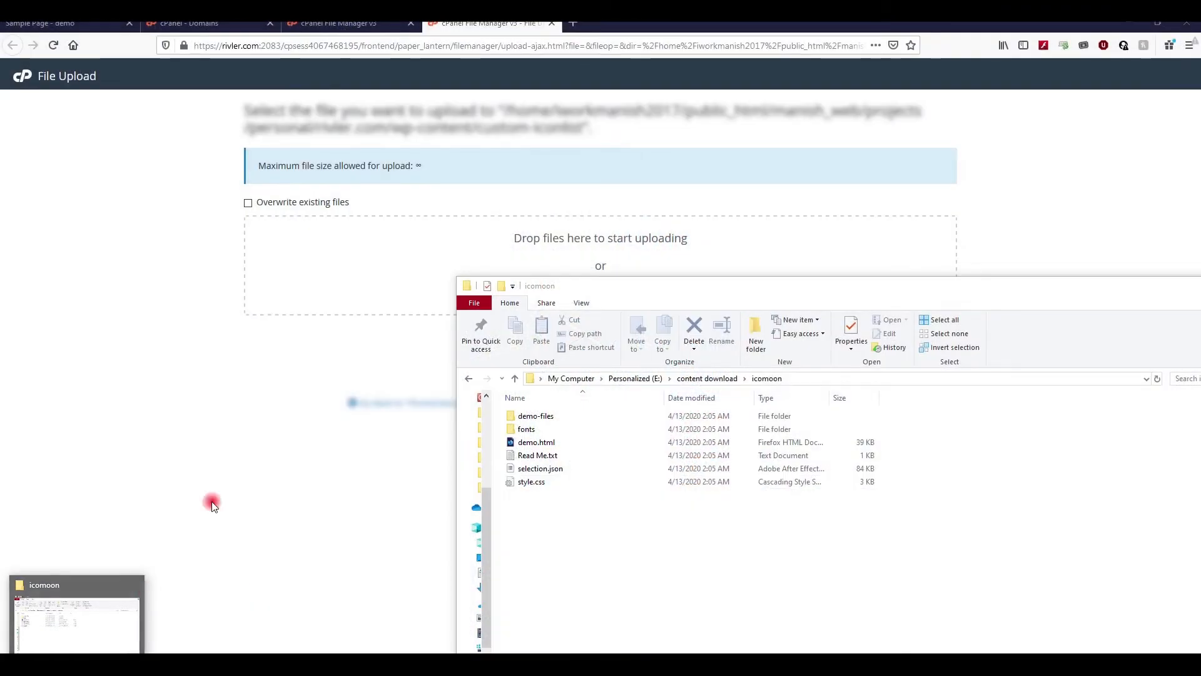
{"action": "left_click", "coordinate": [145, 586]}
{"action": "left_click", "coordinate": [161, 648]}
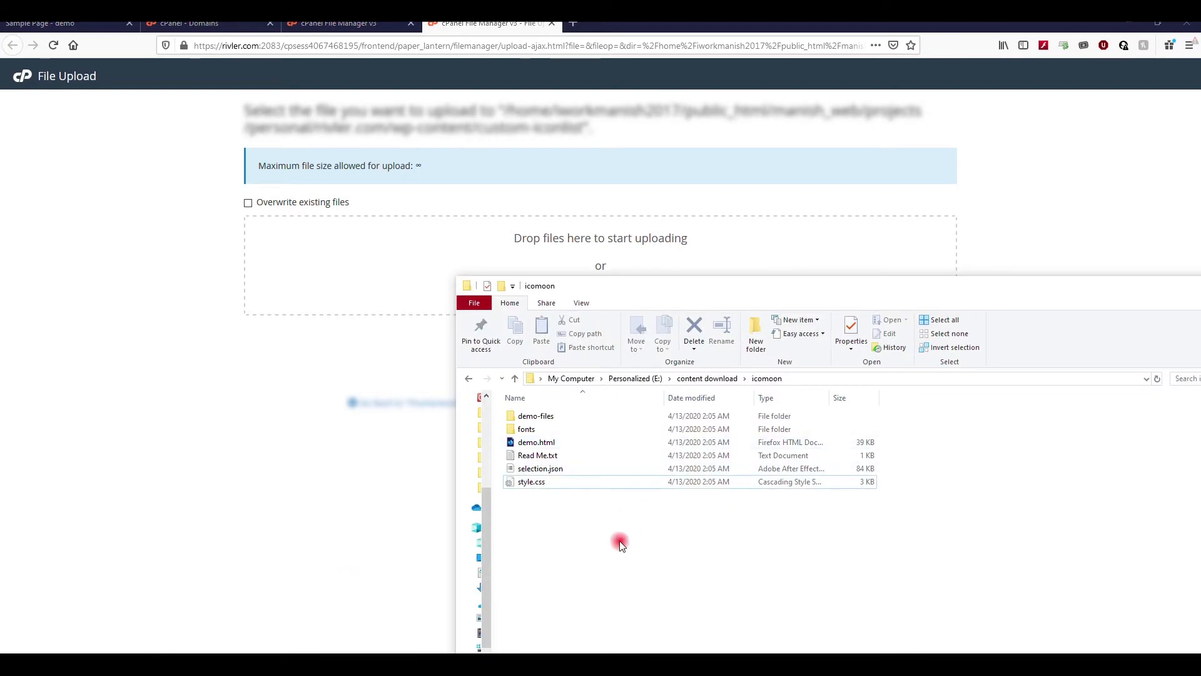
Upload icomoon.eot, icomoon.svg, icomoon.ttf and icomoon.woff from the fonts folder to custom-iconlist, and refresh the file listing.
{"action": "double_click", "coordinate": [541, 432]}
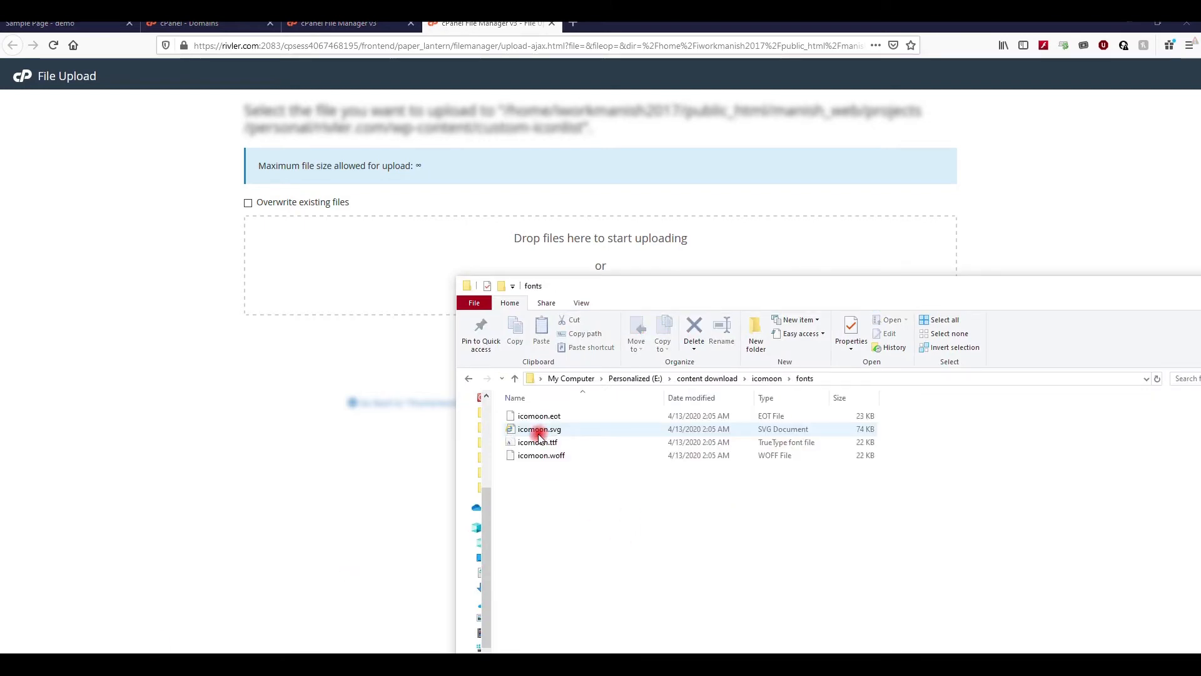
{"action": "left_click_drag", "start_coordinate": [543, 480], "coordinate": [405, 267]}
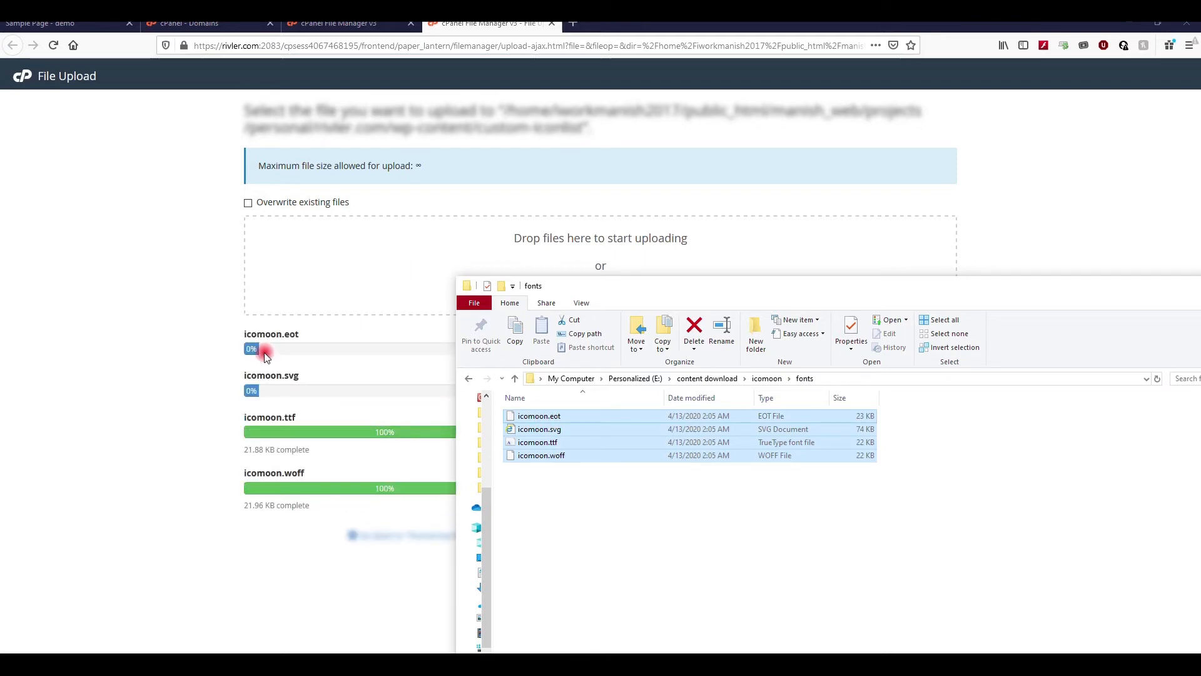
{"action": "left_click", "coordinate": [171, 366]}
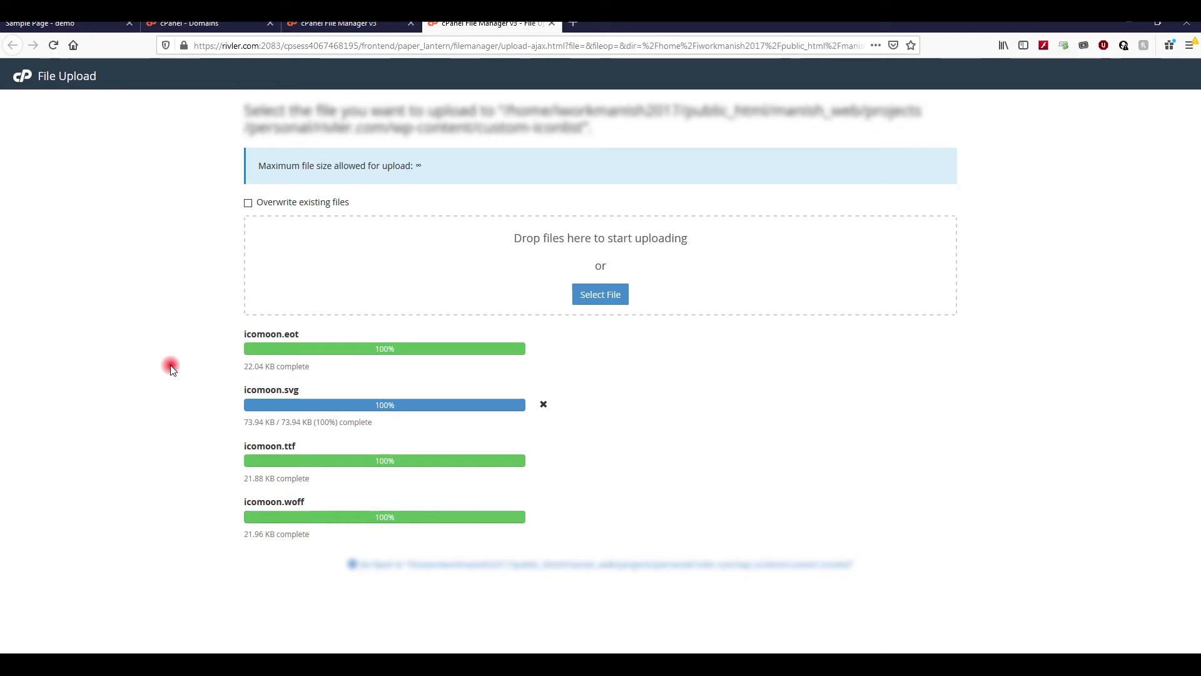
{"action": "left_click", "coordinate": [641, 571]}
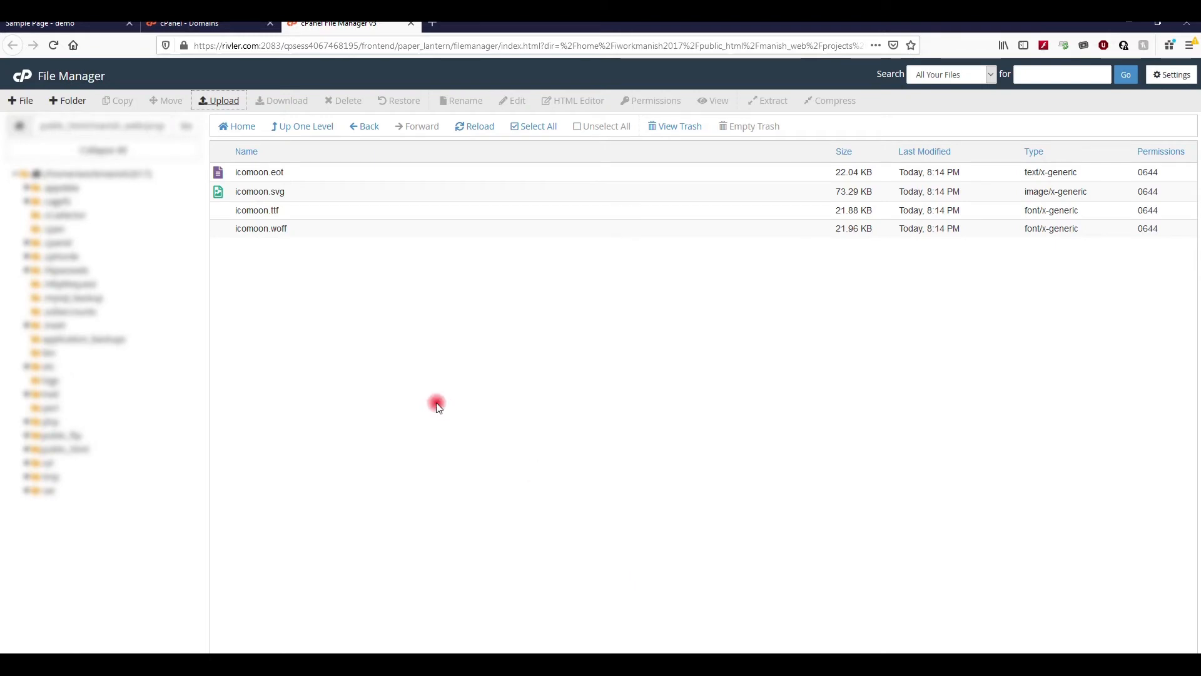
{"action": "left_click", "coordinate": [476, 127]}
Upload style.css from the icomoon folder to custom-iconlist, close the upload page and refresh the file listing.
{"action": "left_click", "coordinate": [225, 102]}
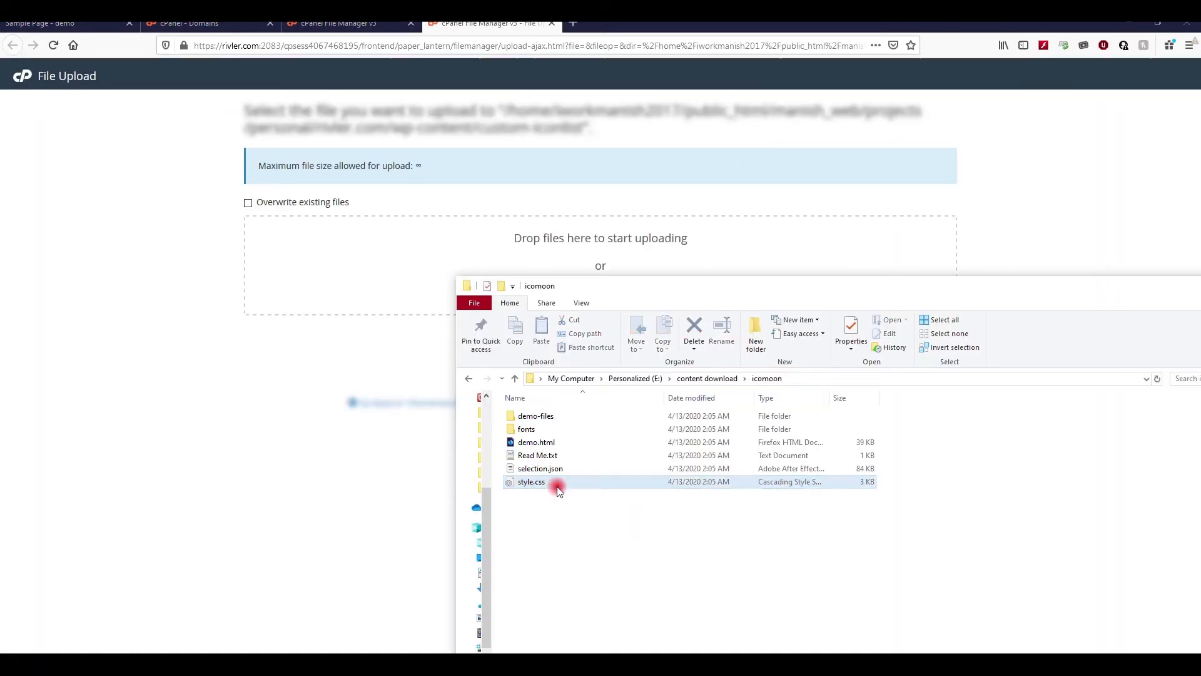
{"action": "double_click", "coordinate": [546, 429]}
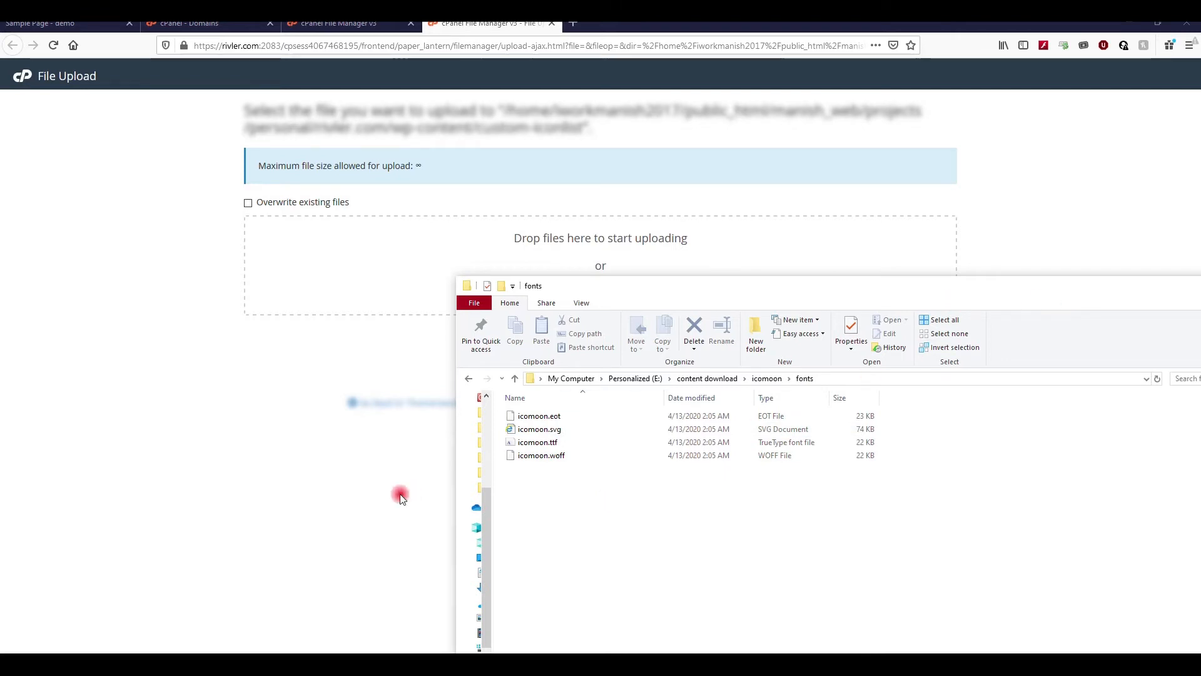
{"action": "left_click", "coordinate": [86, 659]}
{"action": "left_click", "coordinate": [86, 659]}
{"action": "left_click", "coordinate": [634, 522]}
{"action": "left_click", "coordinate": [767, 378]}
{"action": "left_click_drag", "start_coordinate": [531, 482], "coordinate": [197, 338]}
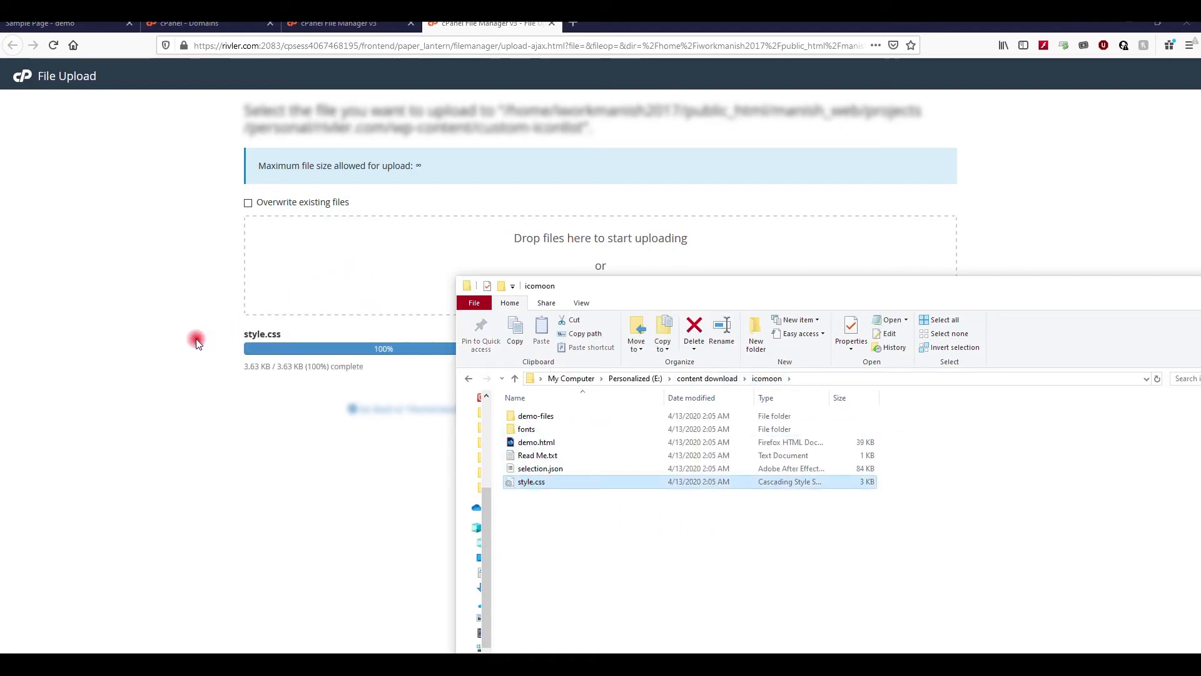
{"action": "left_click", "coordinate": [171, 344]}
{"action": "left_click", "coordinate": [530, 411]}
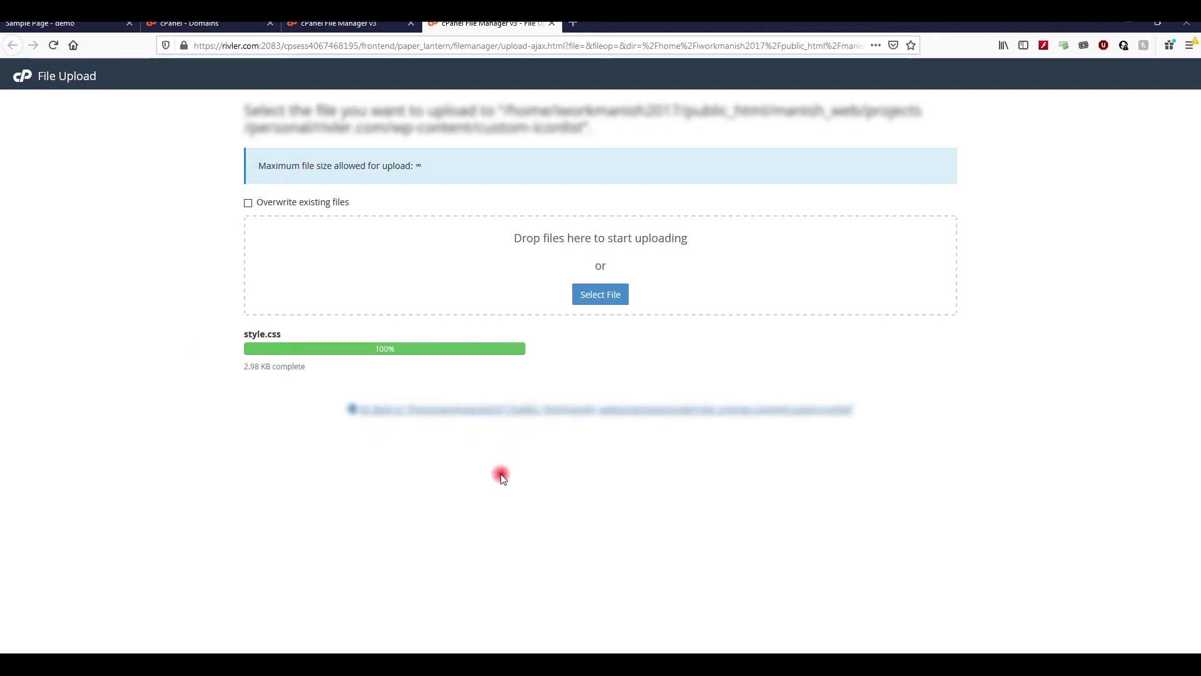
{"action": "key", "text": "ctrl+w"}
{"action": "left_click", "coordinate": [485, 126]}
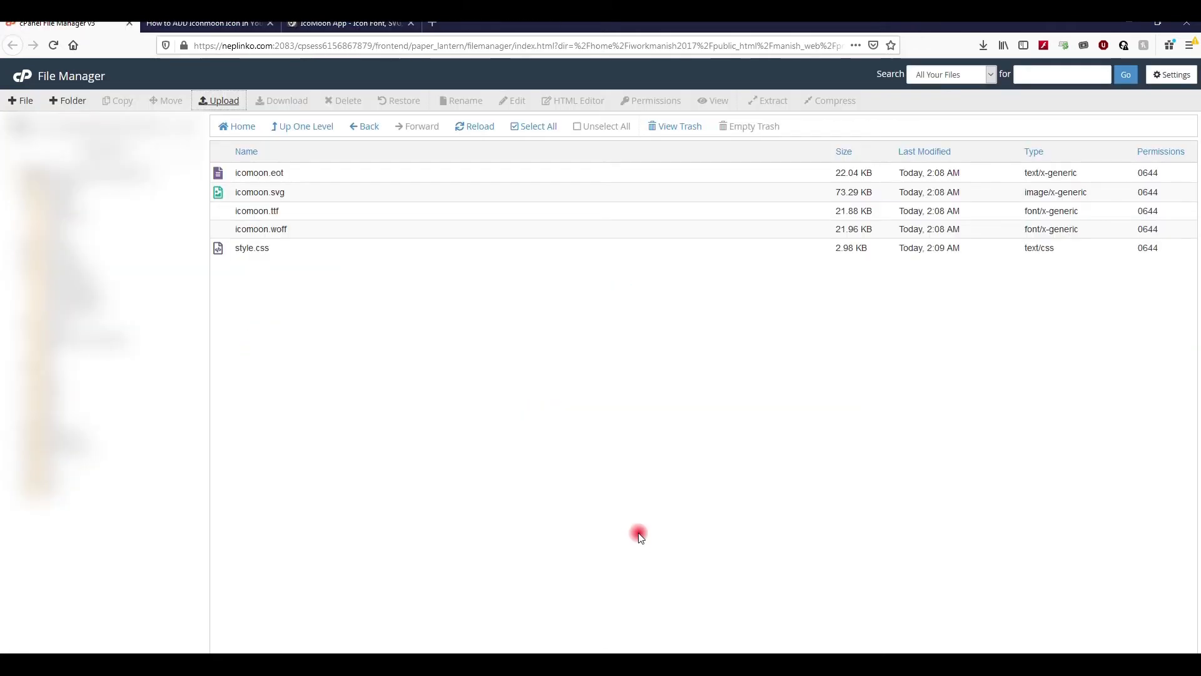
Refresh the file listing and open the uploaded style.css in the cPanel code editor.
{"action": "left_click", "coordinate": [474, 127]}
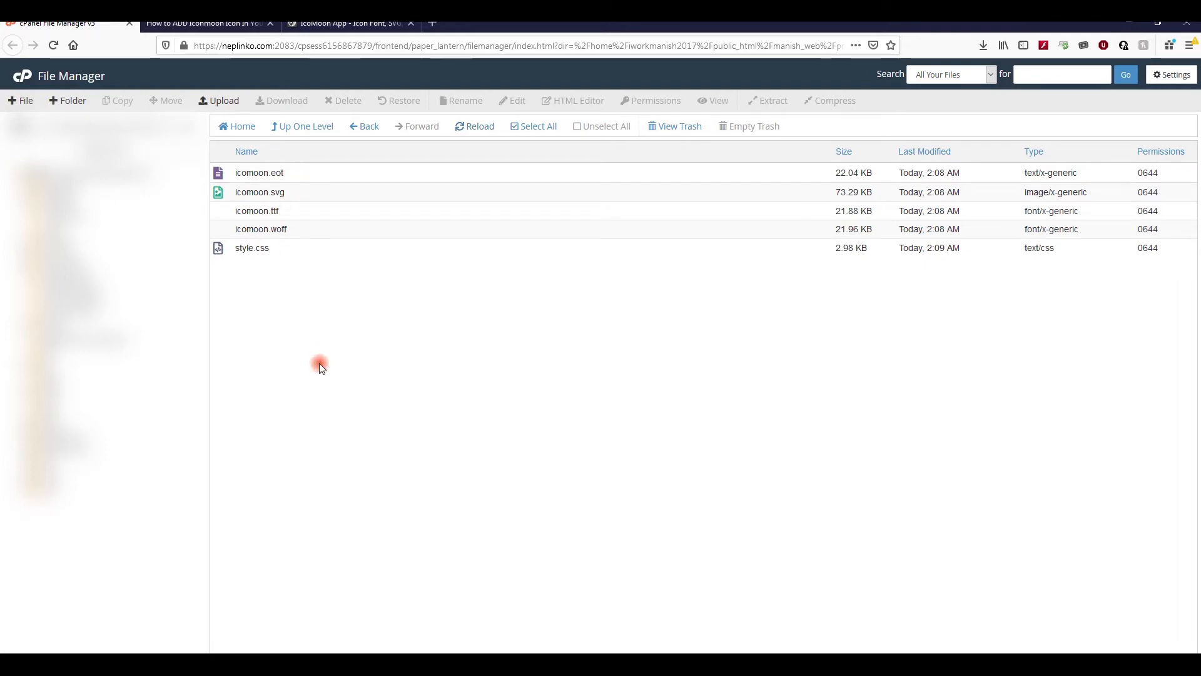
{"action": "left_click", "coordinate": [261, 248]}
{"action": "right_click", "coordinate": [262, 249]}
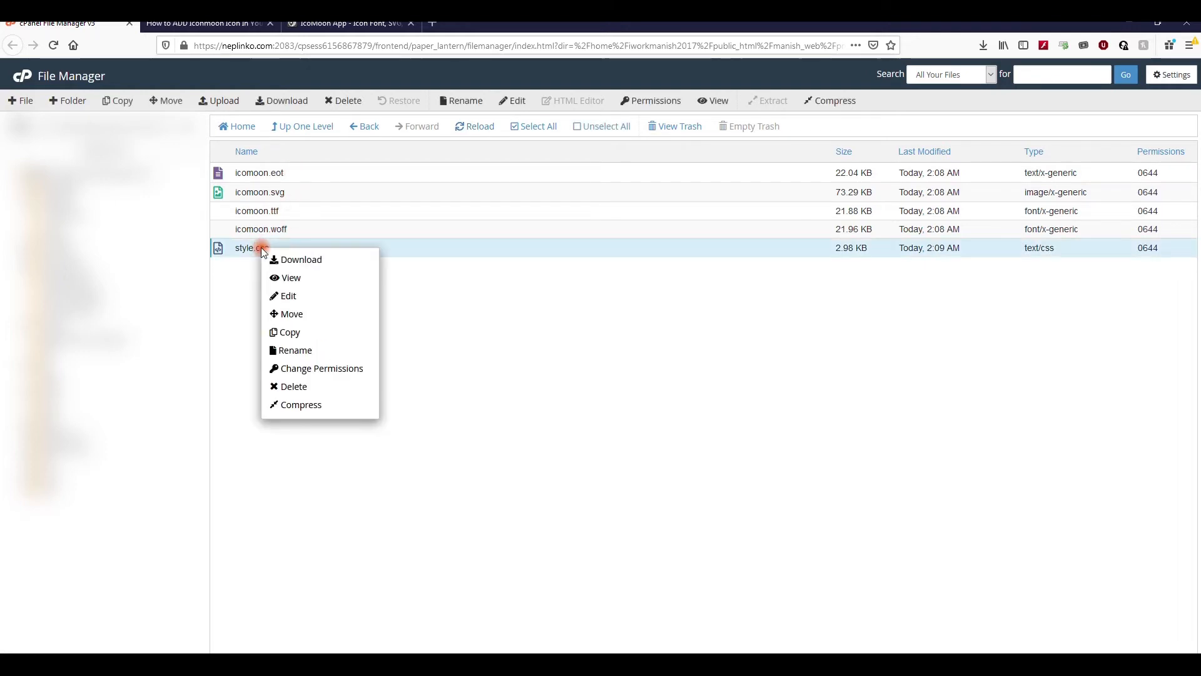
{"action": "left_click", "coordinate": [286, 297]}
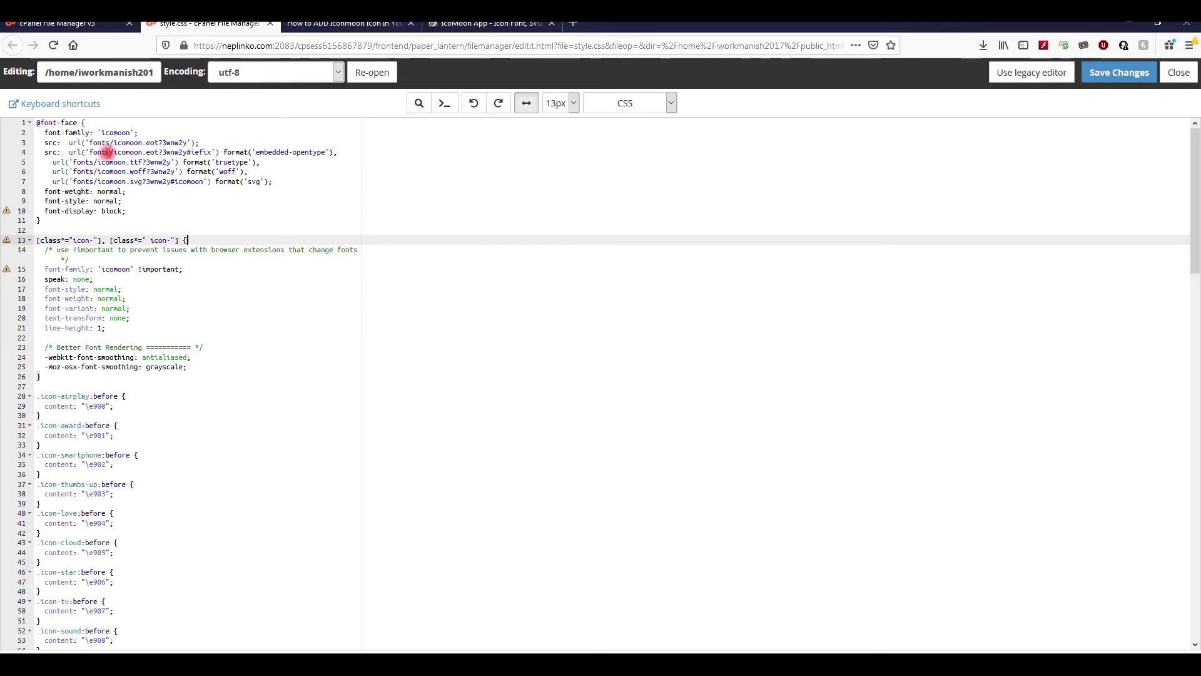
{"action": "mouse_move", "coordinate": [89, 143]}
{"action": "left_mouse_down"}
{"action": "mouse_move", "coordinate": [156, 143]}
{"action": "mouse_move", "coordinate": [112, 143]}
{"action": "left_mouse_up"}
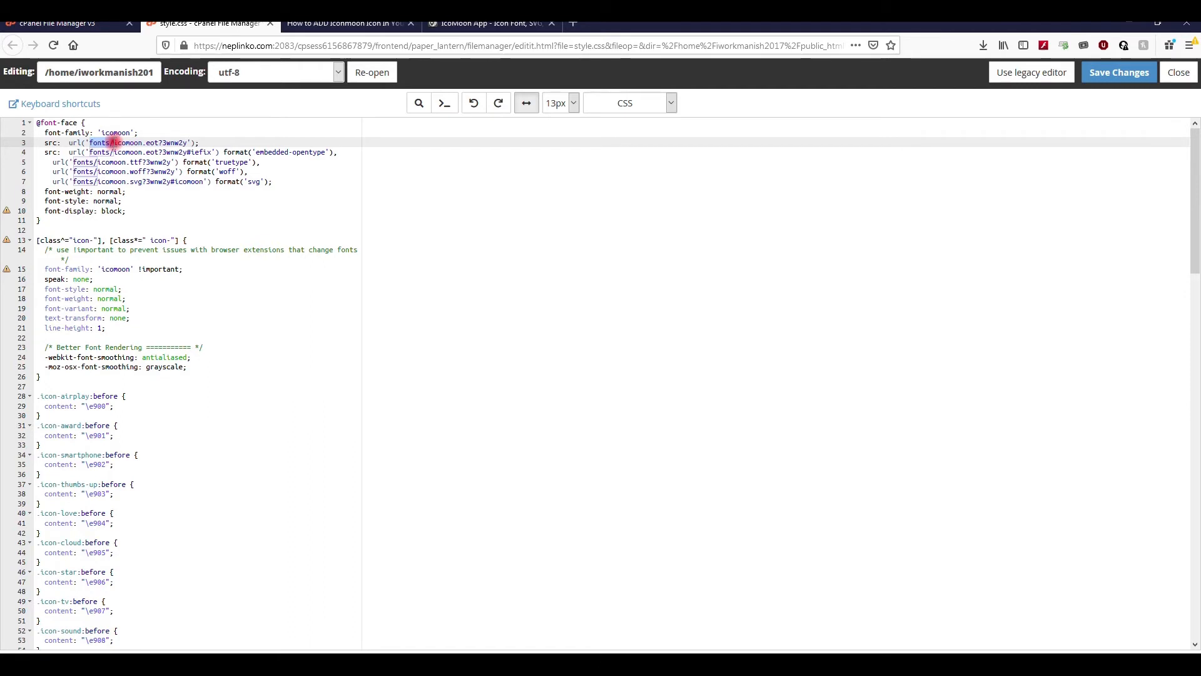
{"action": "left_click_drag", "start_coordinate": [113, 142], "coordinate": [115, 143]}
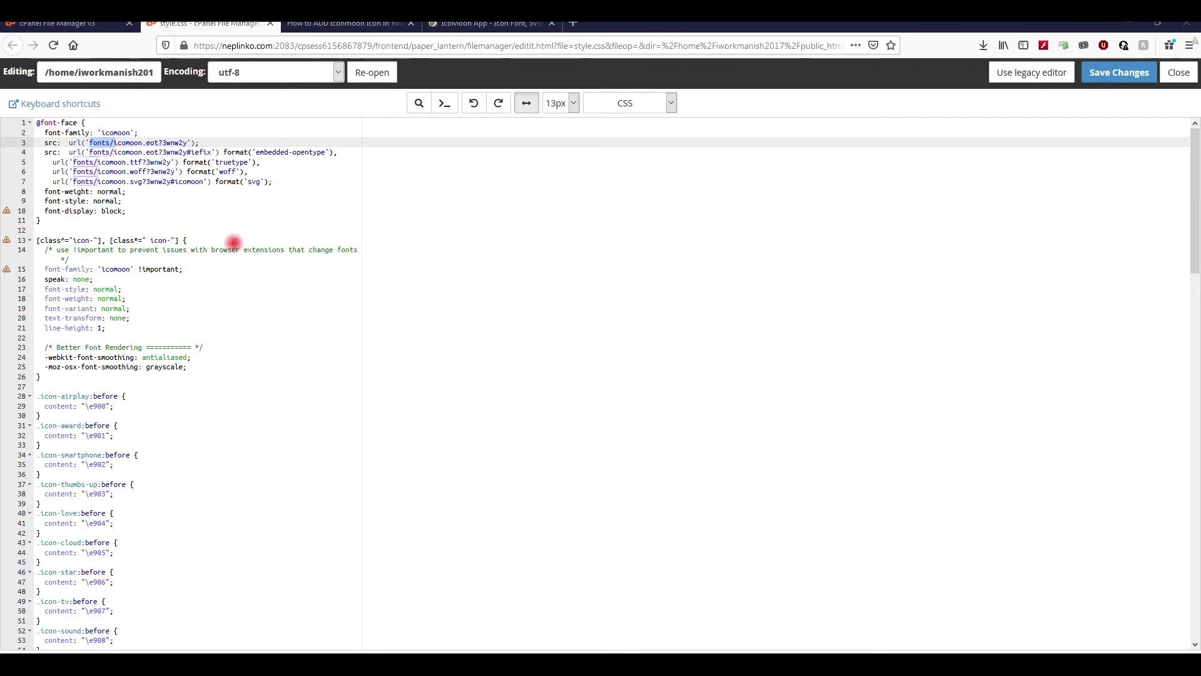
{"action": "left_click", "coordinate": [53, 378]}
{"action": "left_click_drag", "start_coordinate": [43, 377], "coordinate": [2, 87]}
{"action": "type", "text": "@font-face {   font-family: 'icomoon';   src:  url('https://rivler.com/wp-content/custom-iconlist/icomoon.eot?ua2yfs');   src:  url('https://rivler.com/wp-content/custom-iconlist/icomoon.eot?ua2yfs#iefix') format('embedded-opentype'),     url('https://rivler.com/wp-content/custom-iconlist/icomoon.ttf?ua2yfs') format('truetype'),     url('https://rivler.com/wp-content/custom-iconlist/icomoon.woff?ua2yfs') format('woff'),     url('https://rivler.com/wp-content/custom-iconlist/icomoon.svg?ua2yfs#icomoon') format('svg');   font-weight: normal;   font-style: normal;   font-display: block; }  [class^=\"icon-\"], [class*=\" icon-\"] {   /* use !important to prevent issues with browser extensions that change fonts */   font-family: 'icomoon' !important;   speak: none;   font-style: normal;   font-weight: normal;   font-variant: normal;   text-transform: none;   line-height: 1;    /* Better Font Rendering =========== */   -webkit-font-smoothing: antialiased;   -moz-osx-font-smoothing: grayscale; }"}
{"action": "left_click", "coordinate": [270, 289]}
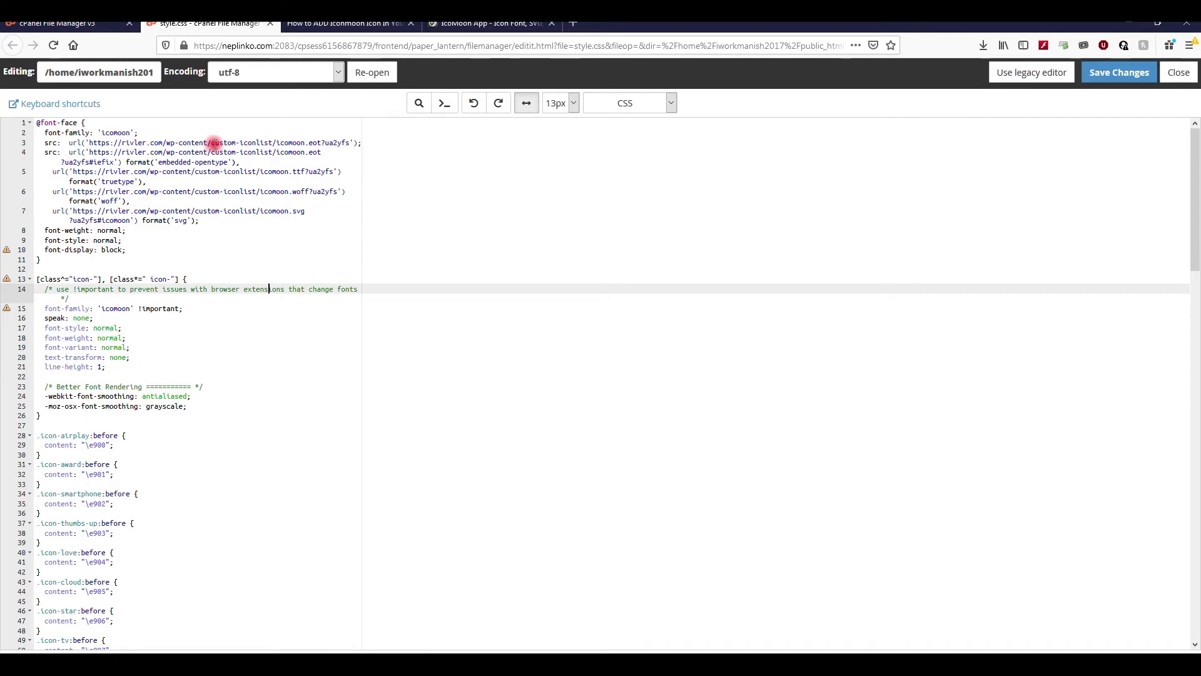
Check the custom-iconlist folder name in the first font URL and save style.css.
{"action": "left_click_drag", "start_coordinate": [212, 143], "coordinate": [273, 142]}
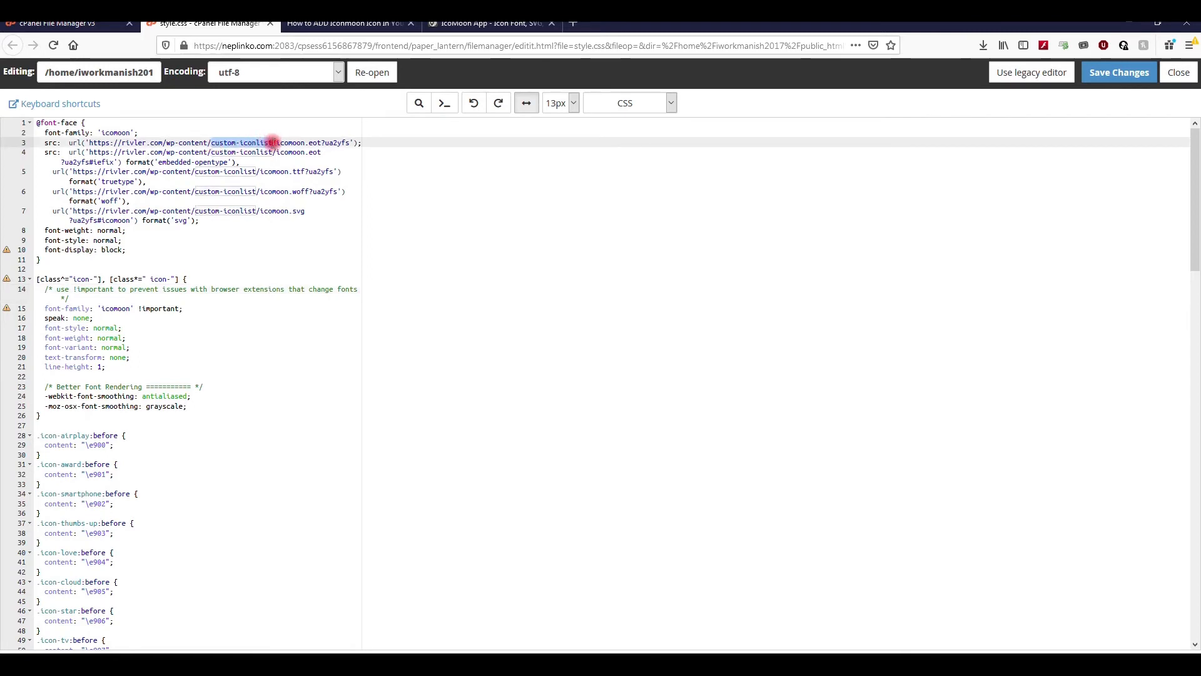
{"action": "left_click", "coordinate": [295, 318]}
{"action": "left_click", "coordinate": [1114, 73]}
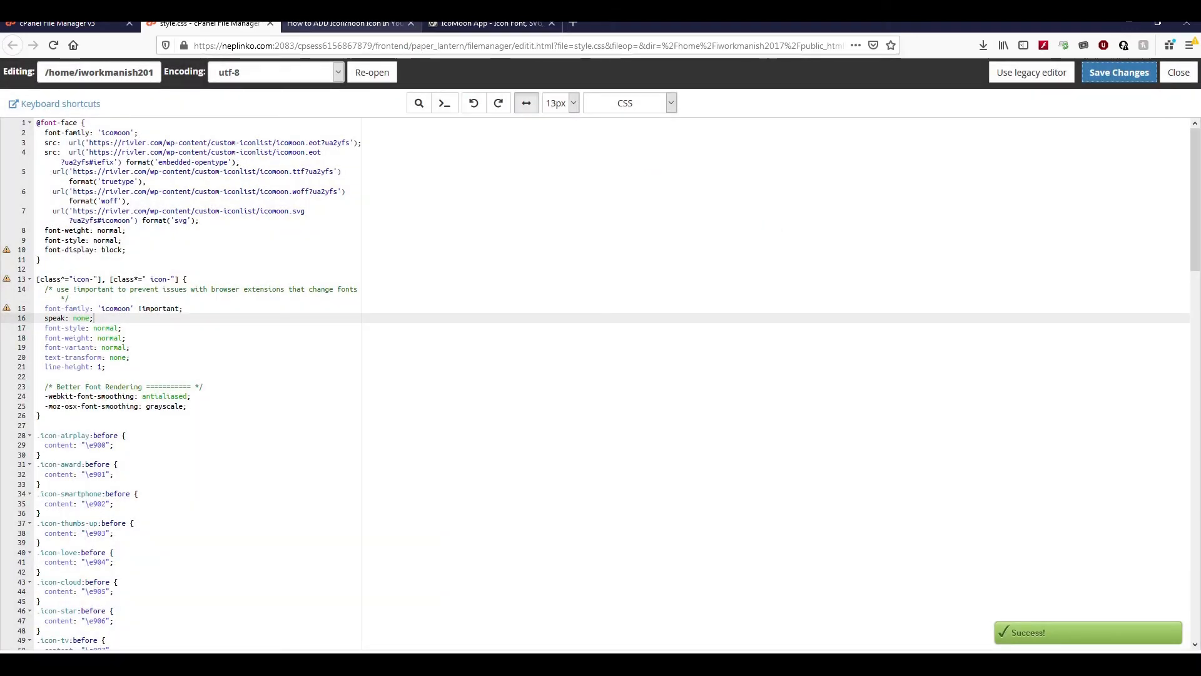
Switch to the WordPress demo site, open its Dashboard in a new tab and go to the Add Plugins page.
{"action": "left_click", "coordinate": [343, 23]}
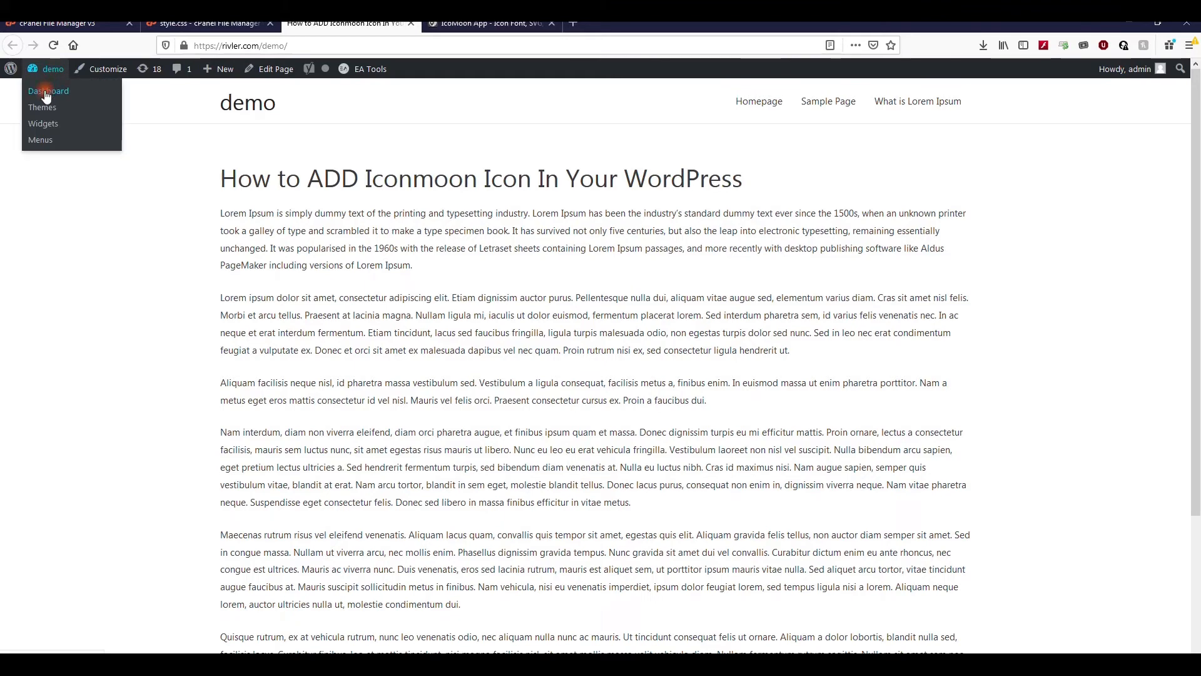
{"action": "middle_click", "coordinate": [46, 93]}
{"action": "left_click", "coordinate": [485, 26]}
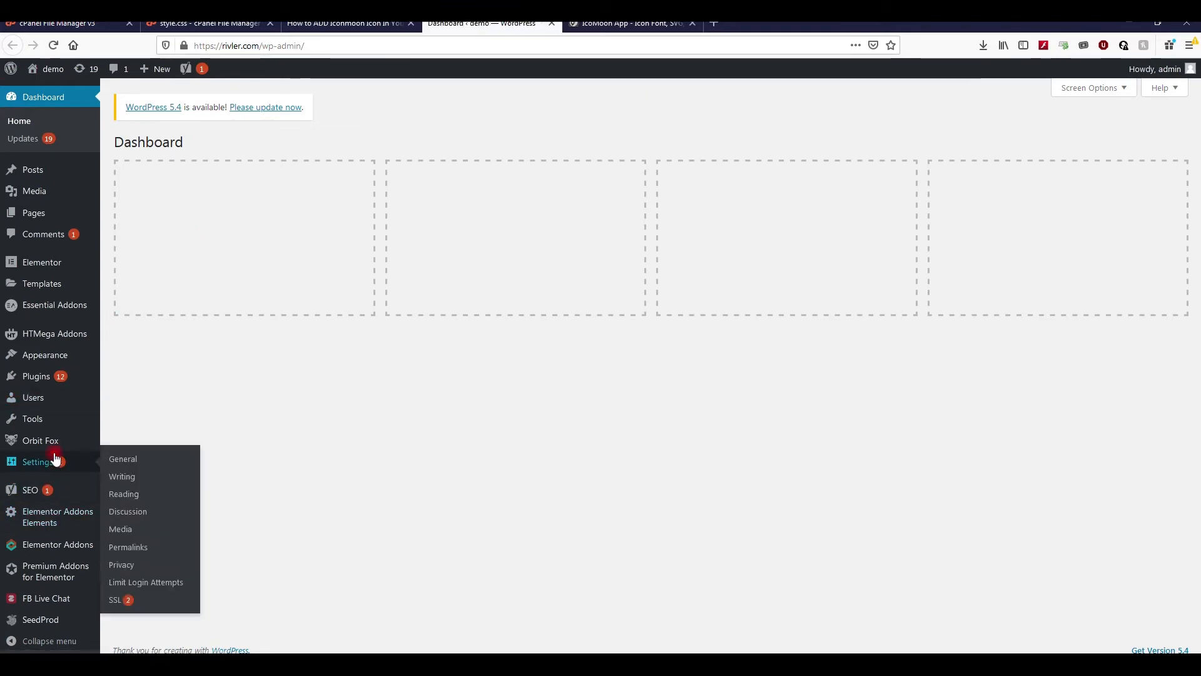
{"action": "mouse_move", "coordinate": [59, 380]}
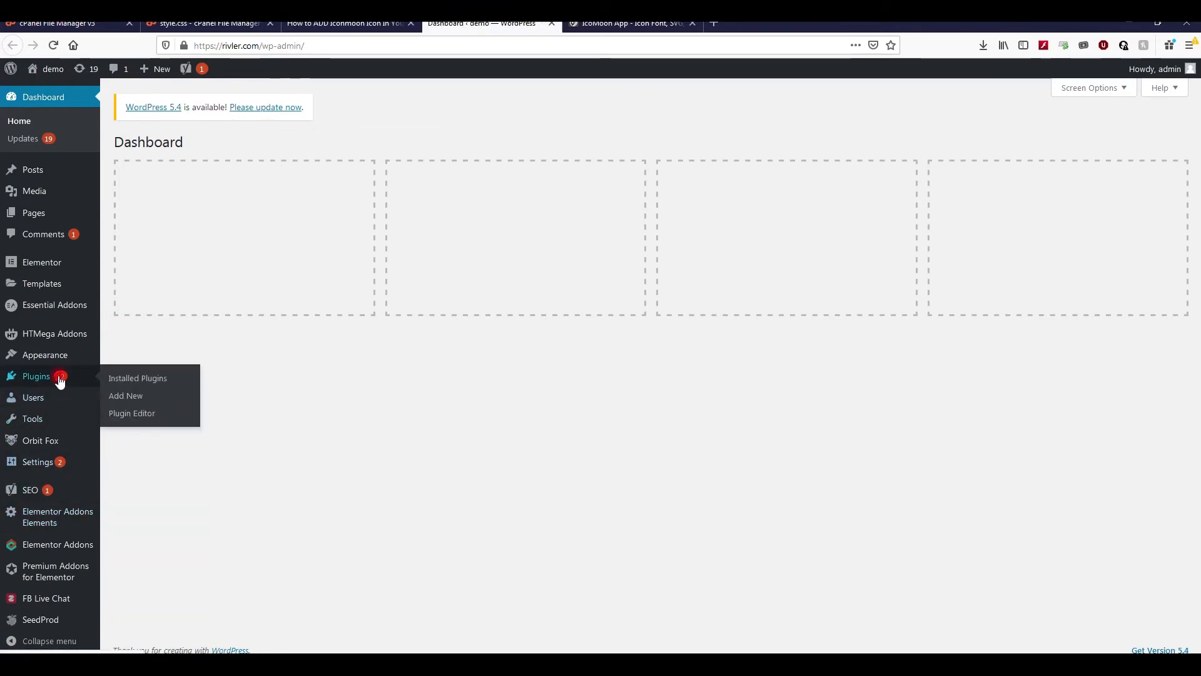
{"action": "left_click", "coordinate": [140, 397]}
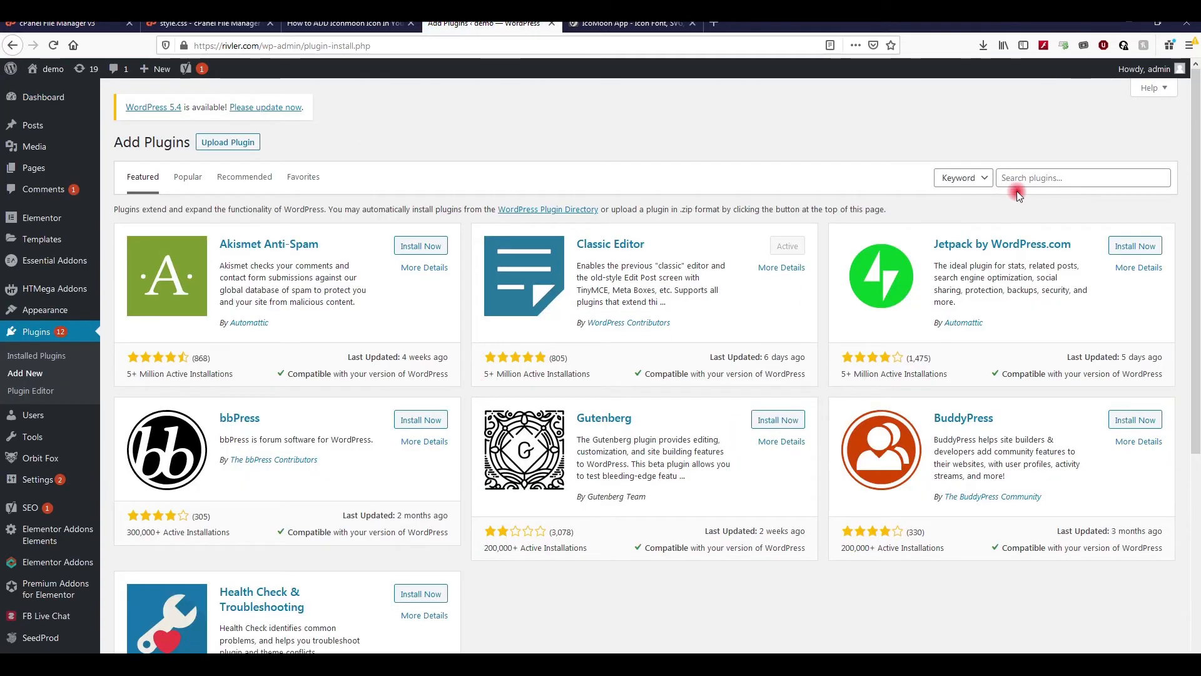
Search the plugins for "header footer" and install Insert Headers and Footers by WPBeginner.
{"action": "left_click", "coordinate": [1031, 179]}
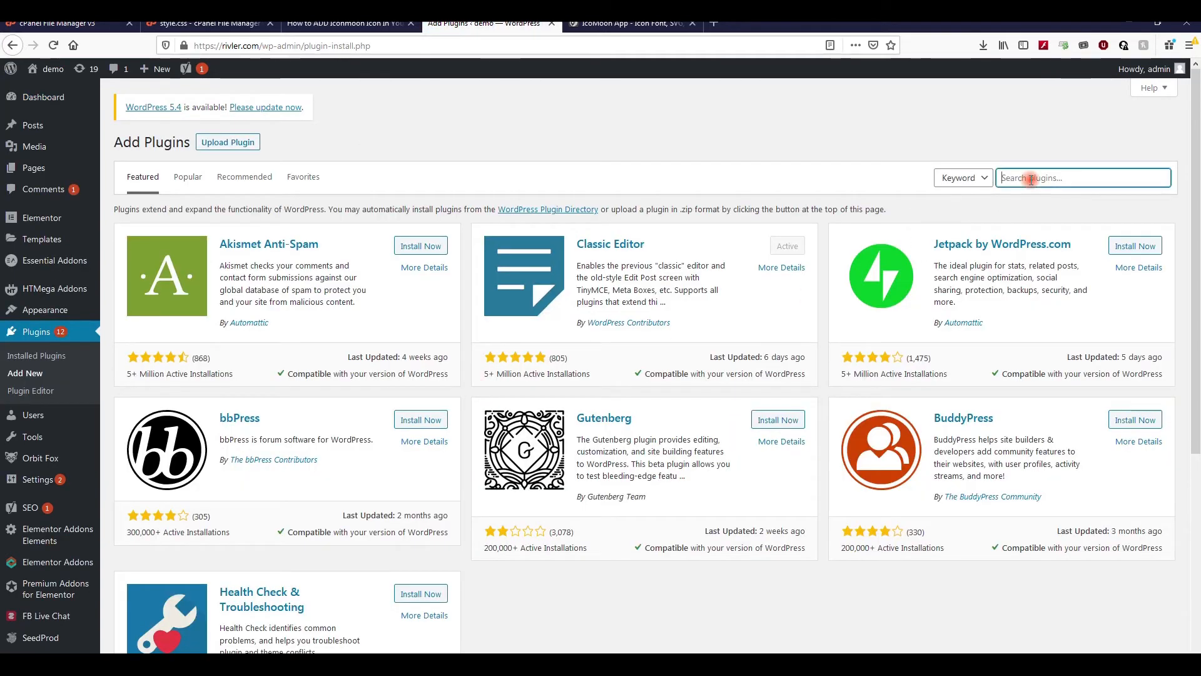
{"action": "type", "text": "header"}
{"action": "key", "text": "Down"}
{"action": "key", "text": "Down"}
{"action": "key", "text": "Return"}
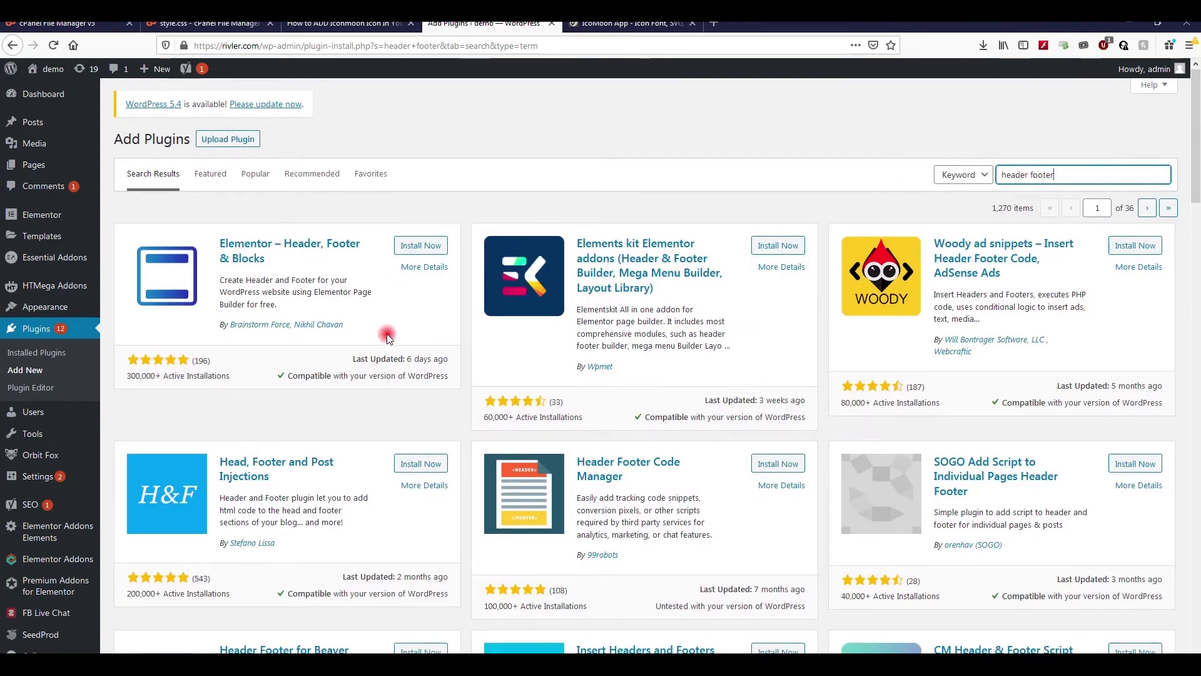
{"action": "scroll", "coordinate": [388, 336], "scroll_direction": "down", "scroll_amount": 3}
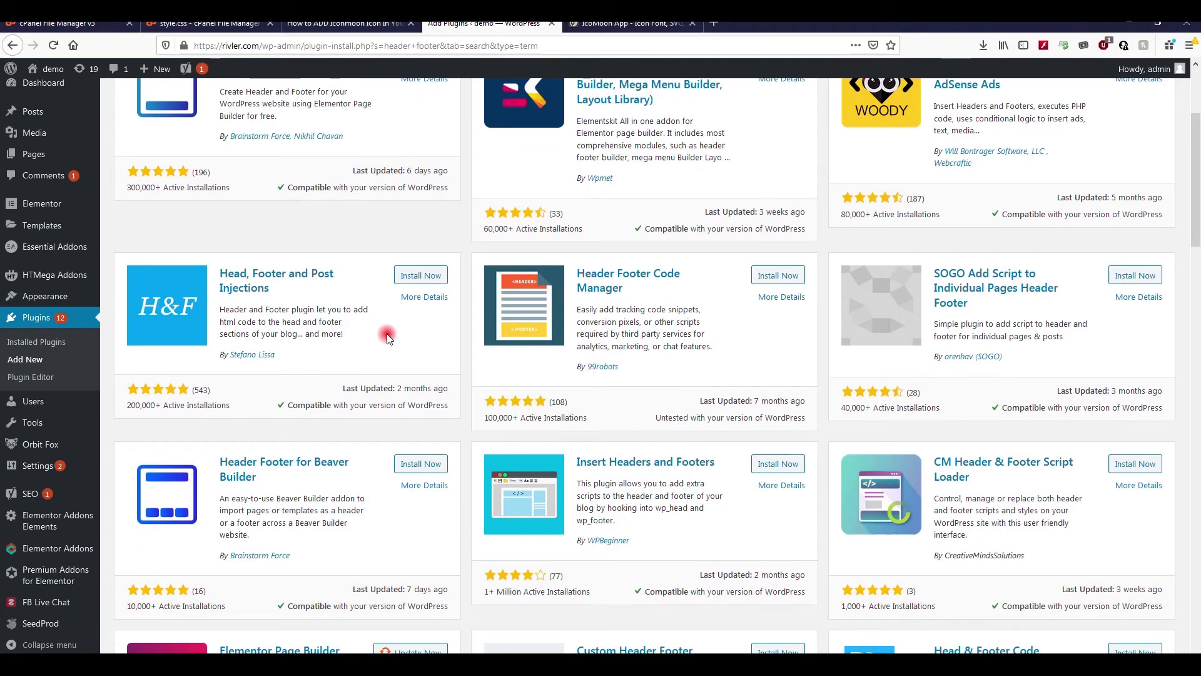
{"action": "left_click", "coordinate": [779, 467]}
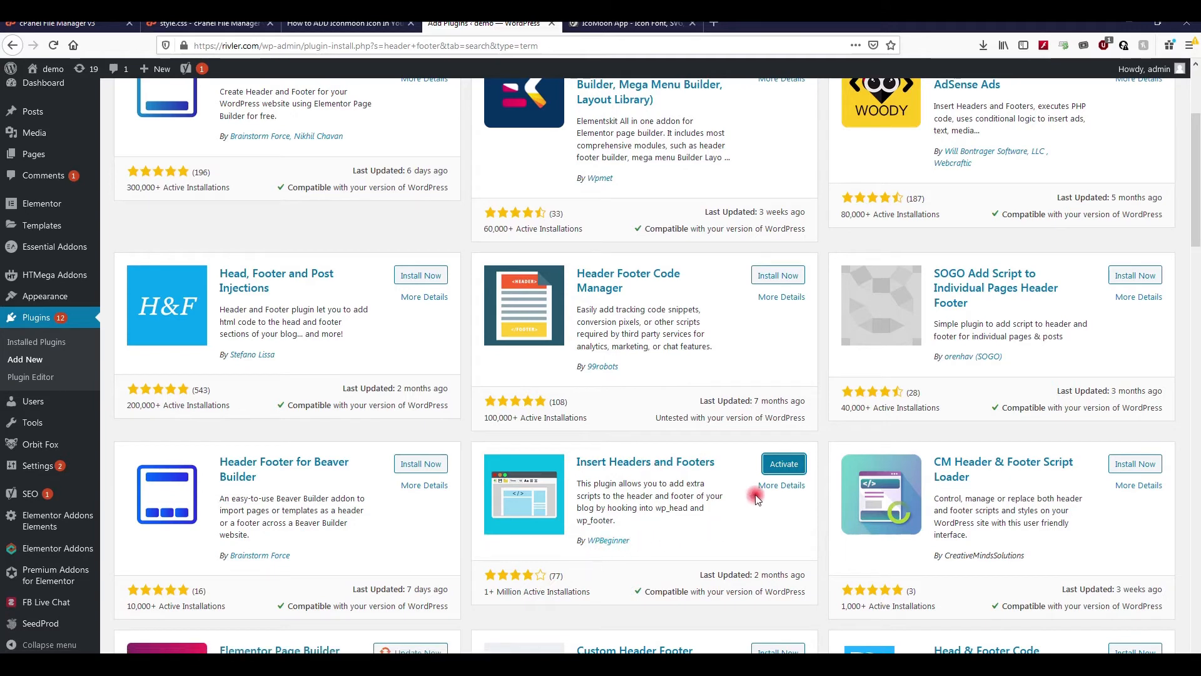
Activate the Insert Headers and Footers plugin and open its settings page.
{"action": "left_click", "coordinate": [785, 467]}
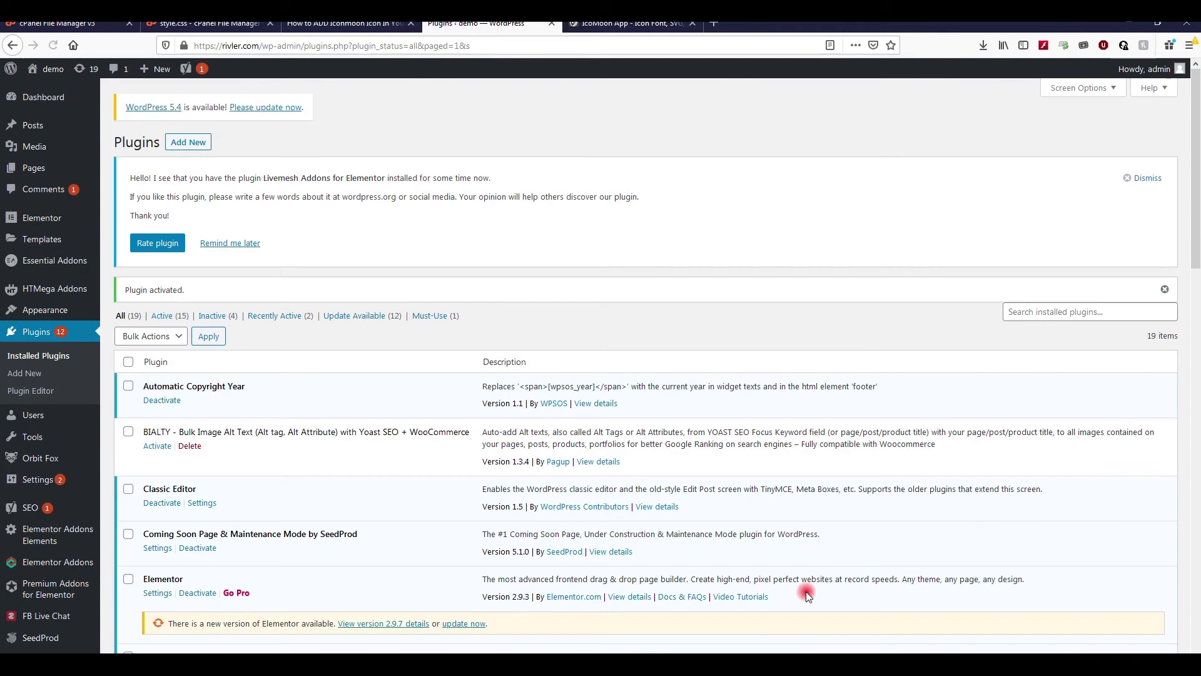
{"action": "mouse_move", "coordinate": [54, 483]}
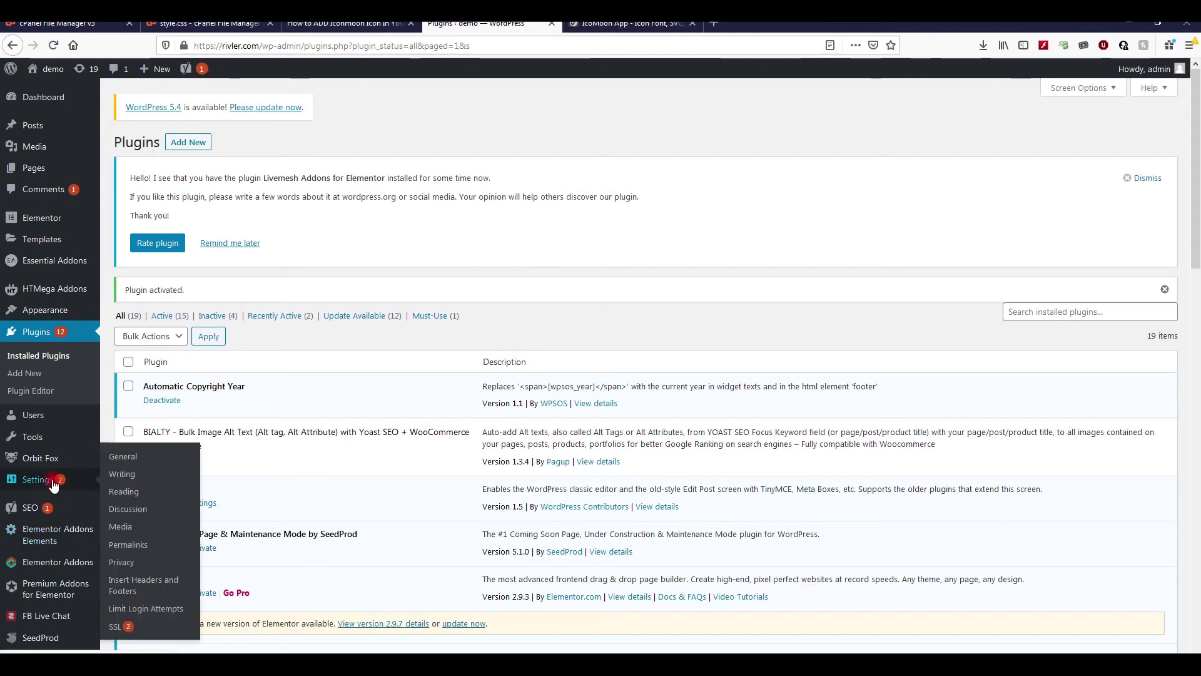
{"action": "left_click", "coordinate": [138, 586]}
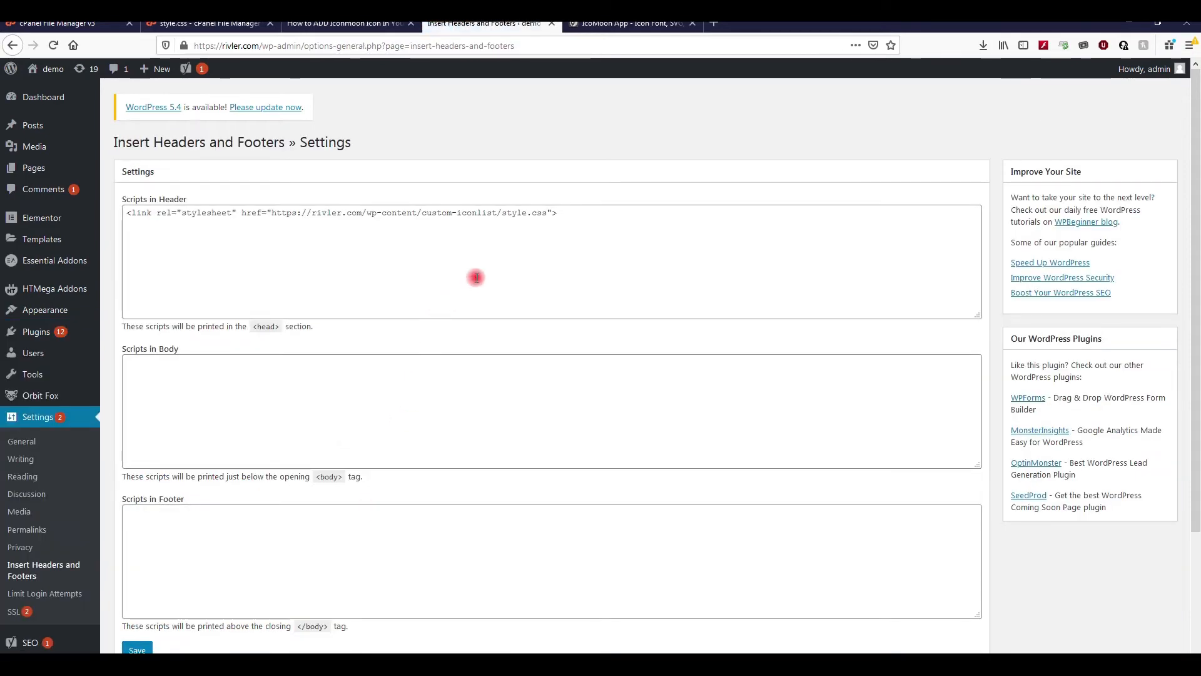
{"action": "left_click_drag", "start_coordinate": [598, 207], "coordinate": [80, 186]}
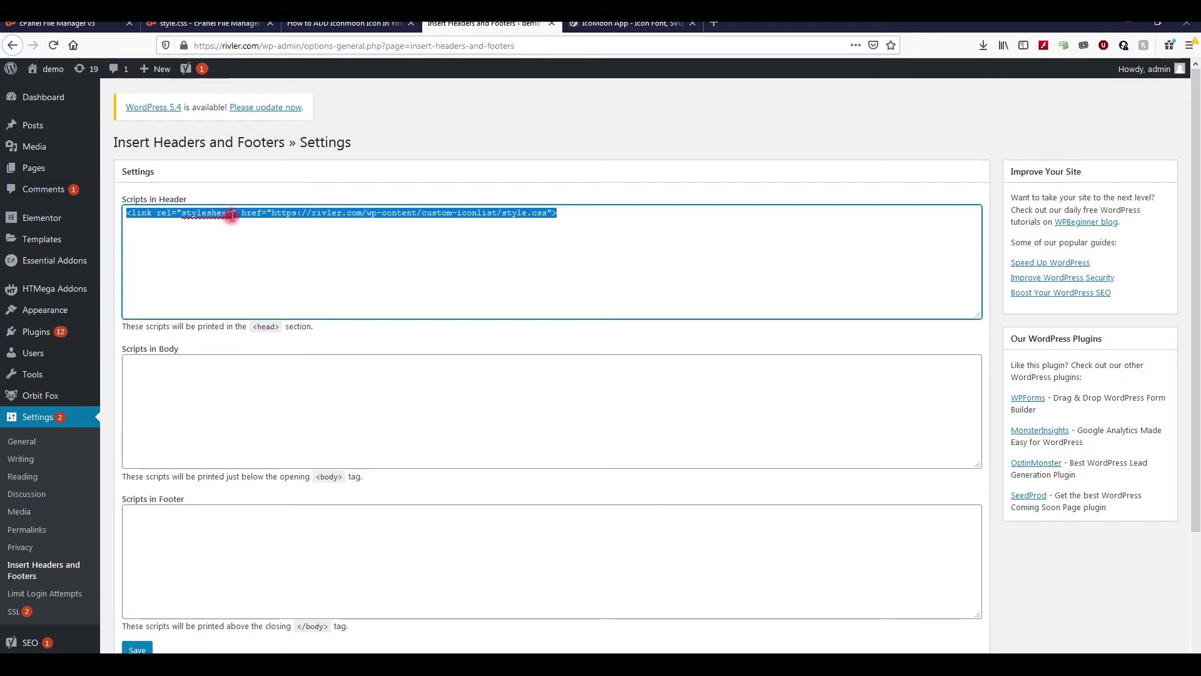
{"action": "left_click", "coordinate": [177, 224]}
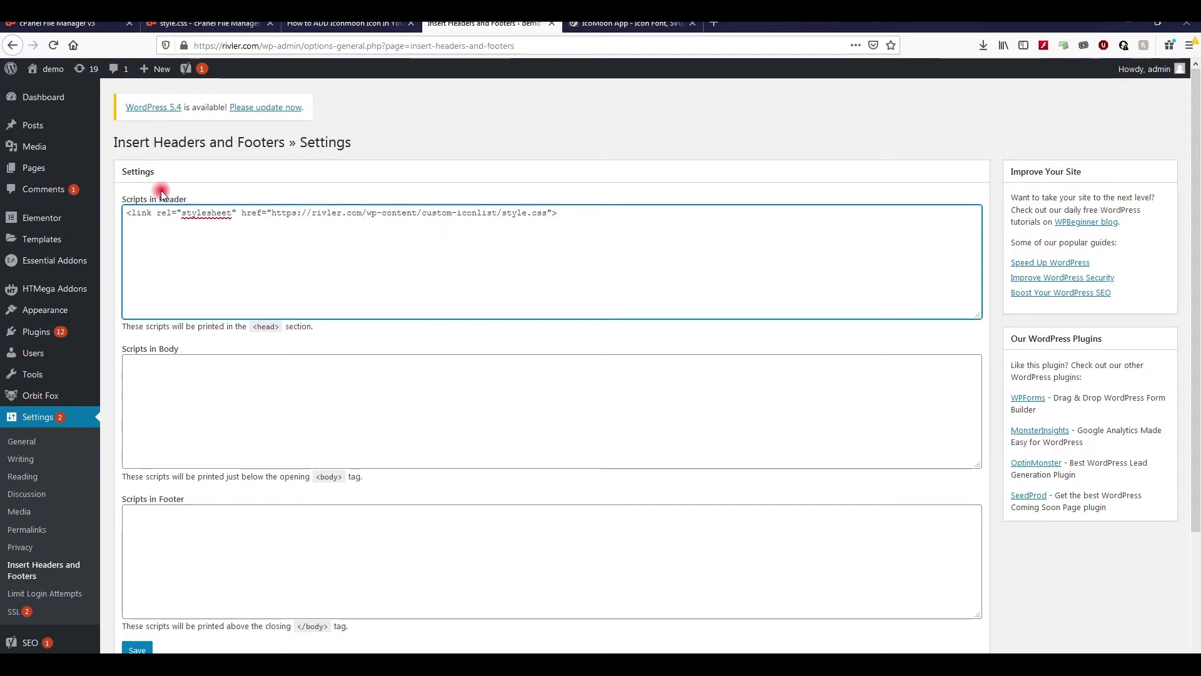
{"action": "left_click_drag", "start_coordinate": [592, 217], "coordinate": [58, 219]}
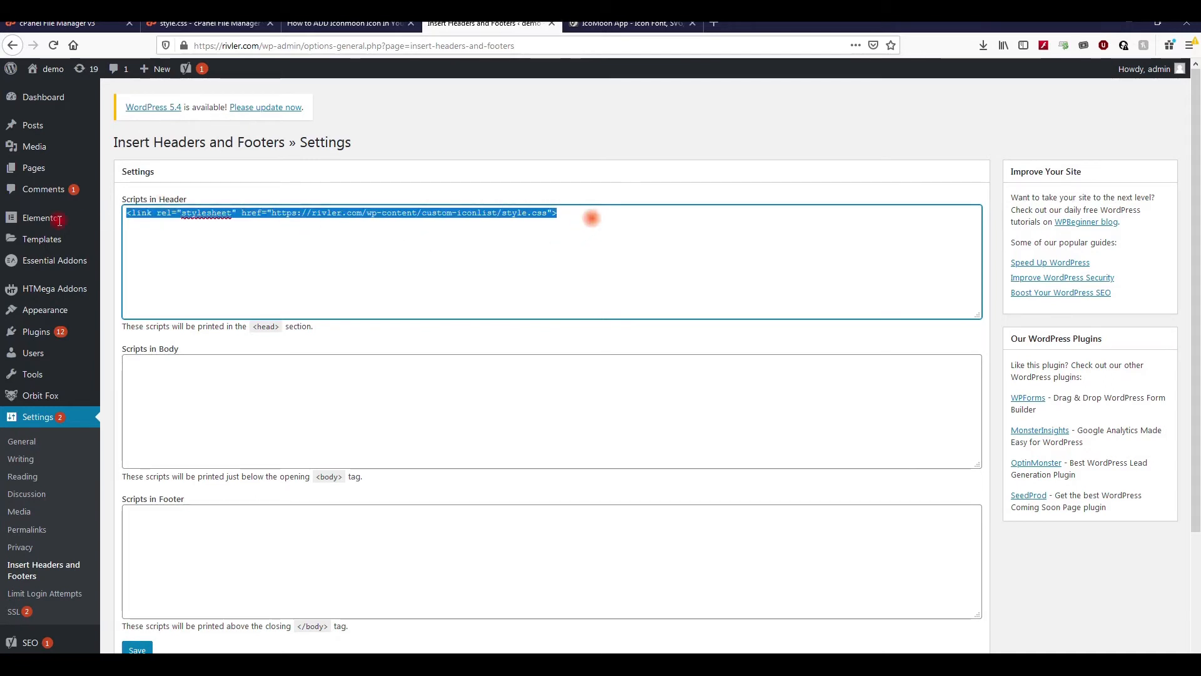
{"action": "left_click", "coordinate": [142, 647]}
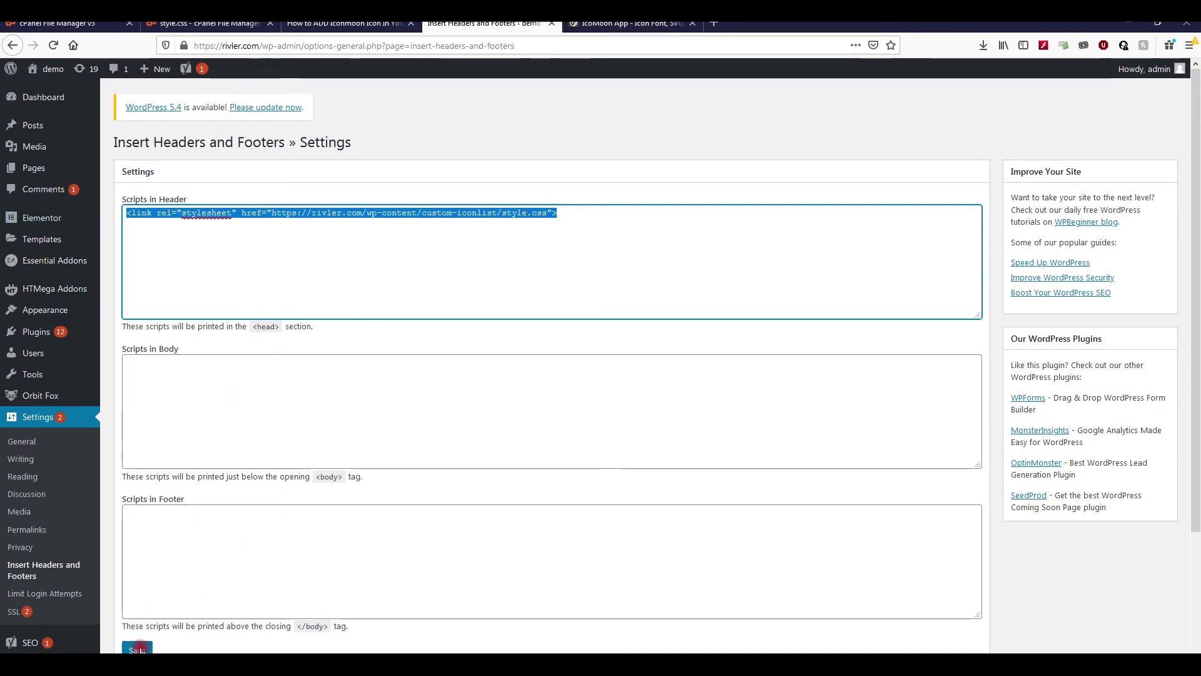
{"action": "left_click", "coordinate": [311, 223]}
{"action": "left_click_drag", "start_coordinate": [272, 213], "coordinate": [548, 211]}
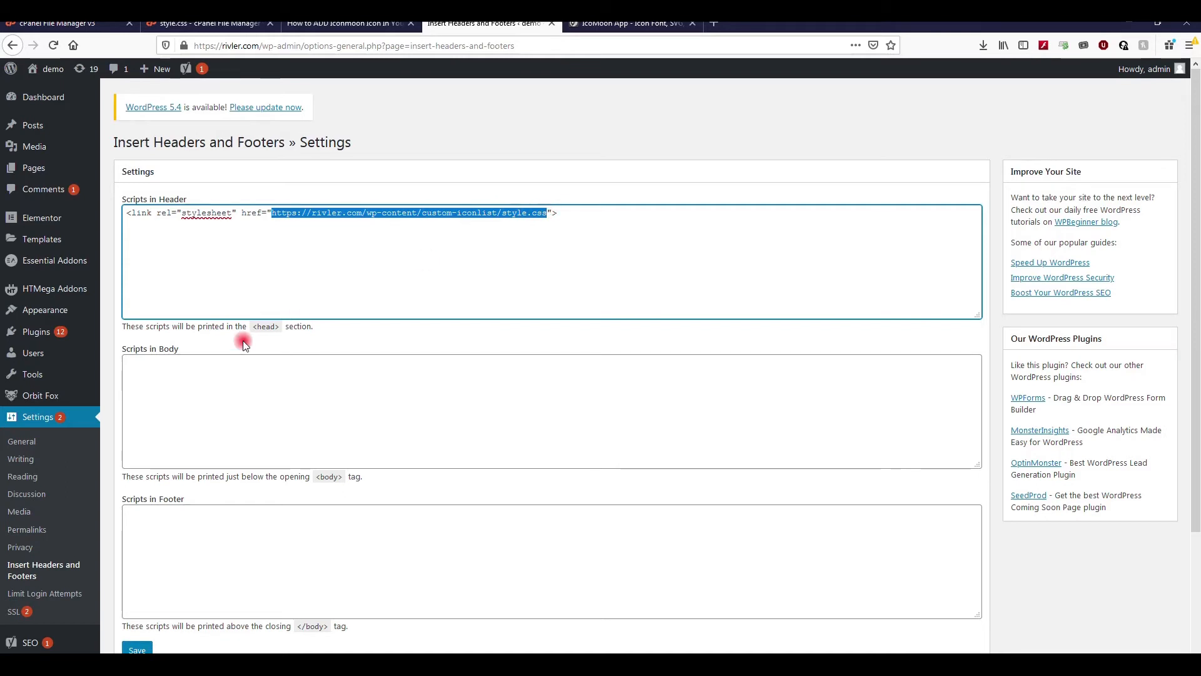
{"action": "left_click", "coordinate": [138, 649]}
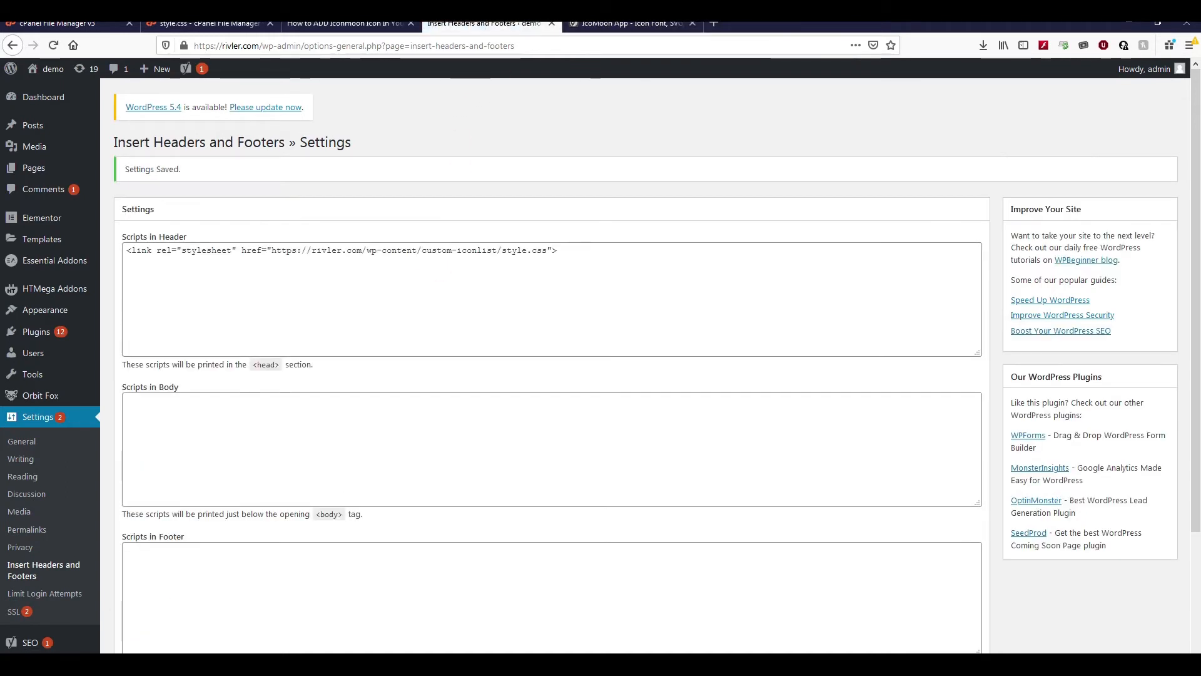
Open demo.html from the downloaded icomoon folder in the browser and look through the icon names and codes.
{"action": "mouse_move", "coordinate": [133, 618]}
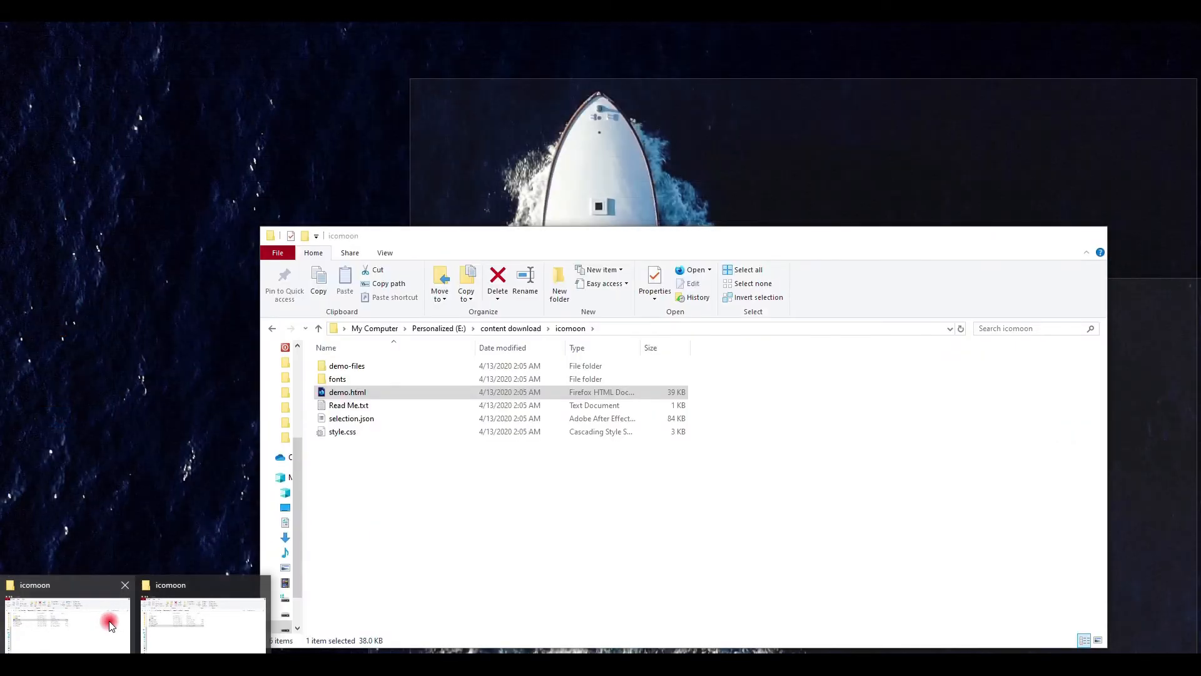
{"action": "left_click", "coordinate": [110, 625]}
{"action": "double_click", "coordinate": [398, 393]}
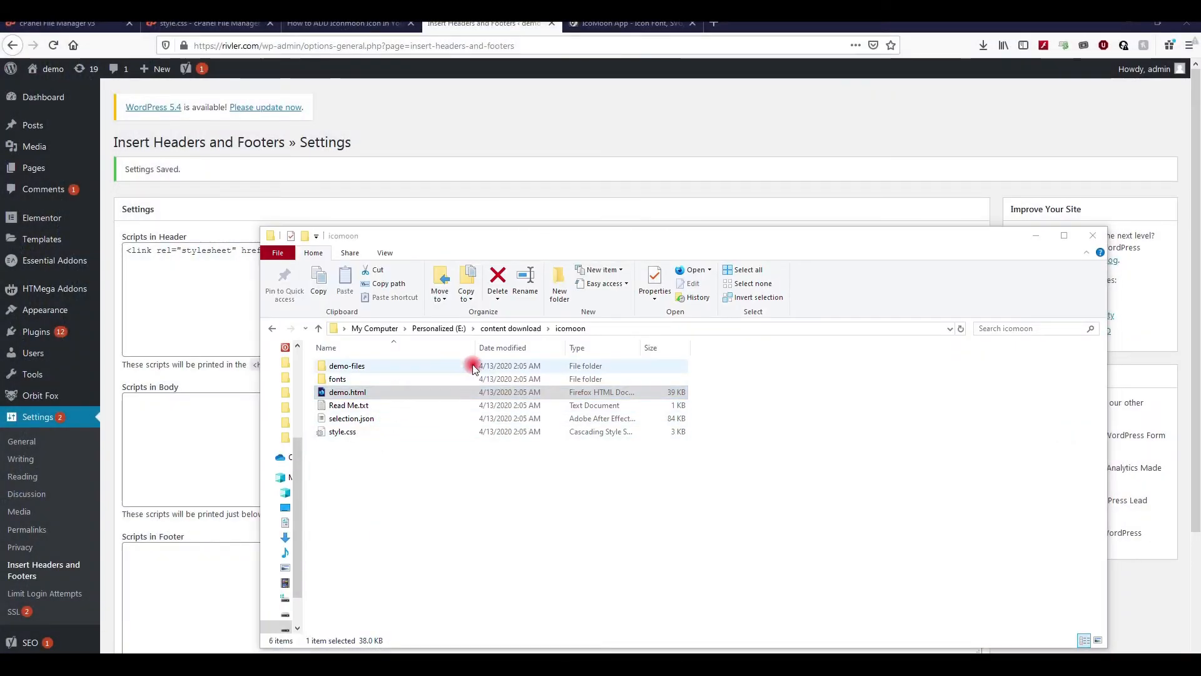
{"action": "left_click", "coordinate": [754, 26]}
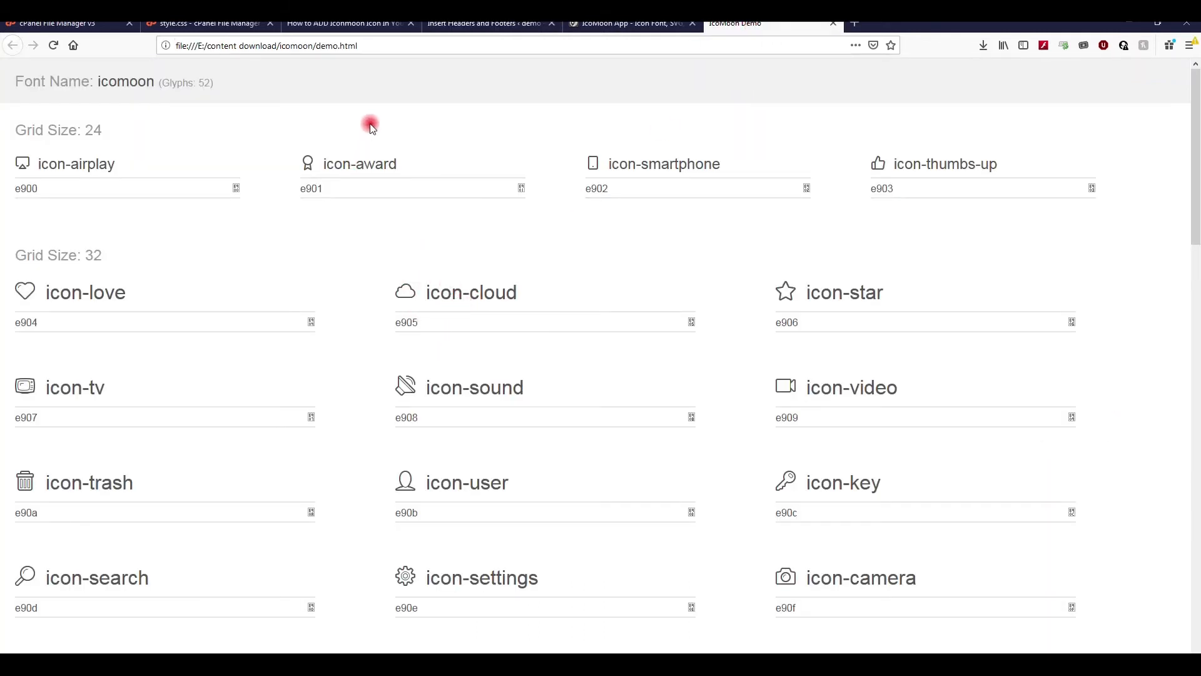
{"action": "scroll", "coordinate": [786, 571], "scroll_direction": "down", "scroll_amount": 15}
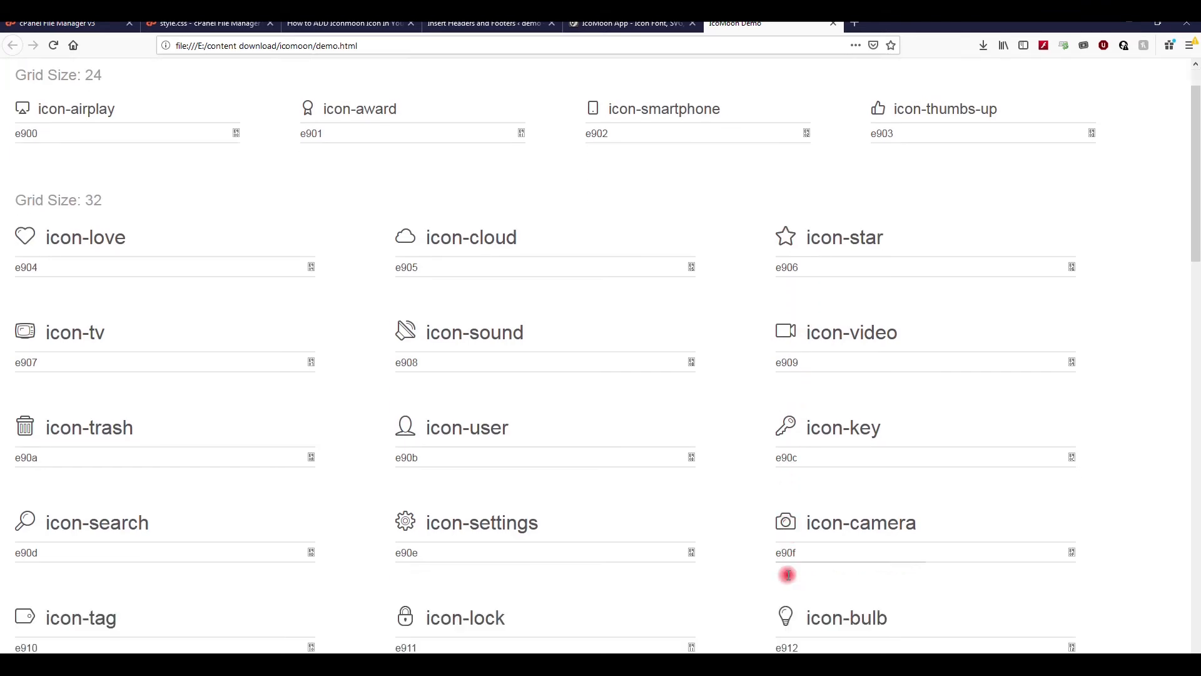
{"action": "scroll", "coordinate": [787, 572], "scroll_direction": "down", "scroll_amount": 4}
{"action": "scroll", "coordinate": [786, 571], "scroll_direction": "up", "scroll_amount": 11}
{"action": "scroll", "coordinate": [555, 392], "scroll_direction": "up", "scroll_amount": 9}
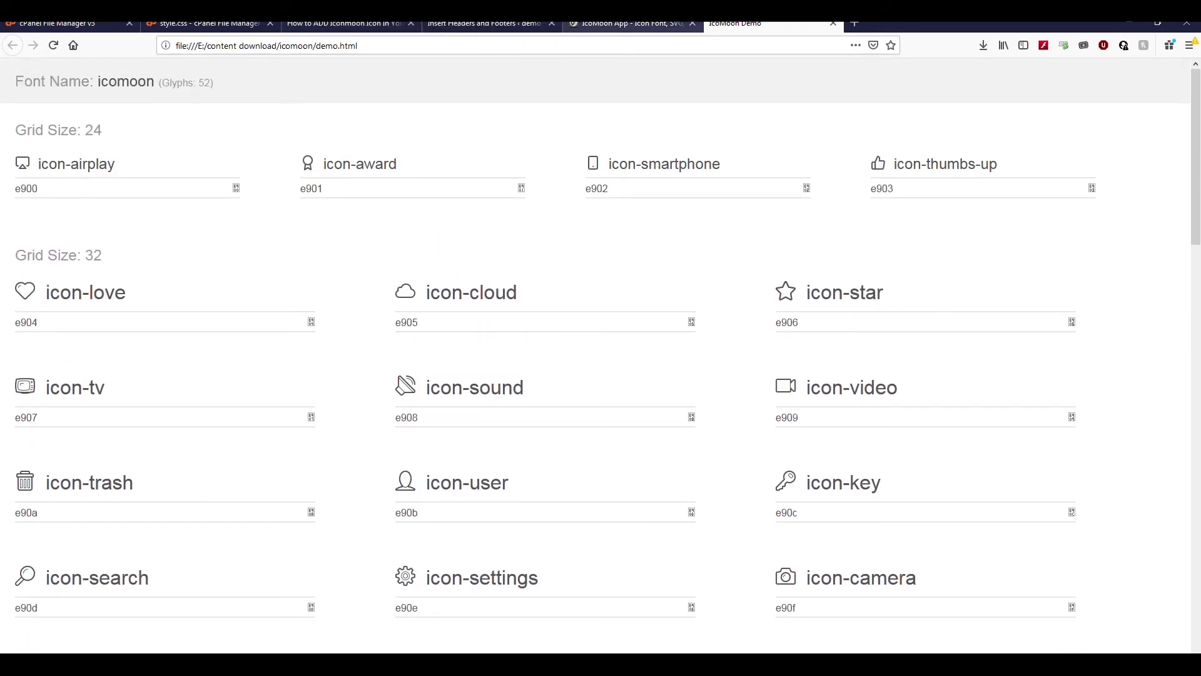
Switch to the IcoMoon app and get the HTML span code of the love icon.
{"action": "left_click", "coordinate": [626, 23]}
{"action": "left_click", "coordinate": [117, 196]}
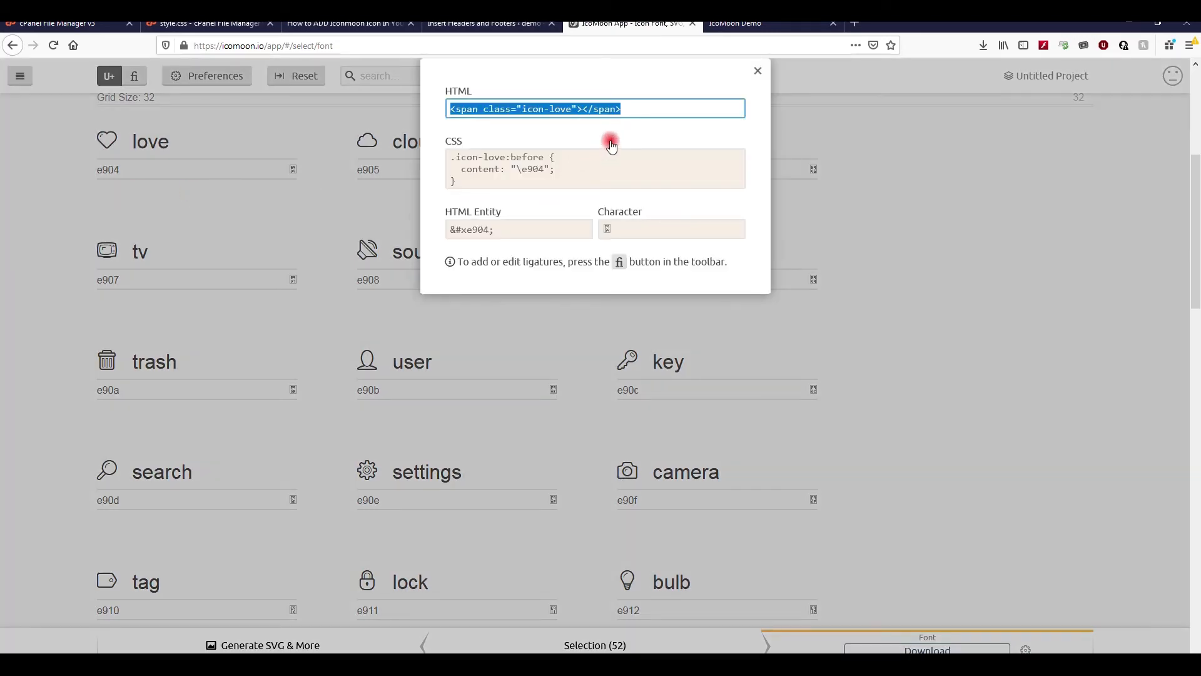
{"action": "left_click", "coordinate": [759, 71]}
Return to the WordPress demo page and open it for editing in a new tab.
{"action": "left_click", "coordinate": [735, 24]}
{"action": "left_click", "coordinate": [485, 23]}
{"action": "left_click", "coordinate": [344, 23]}
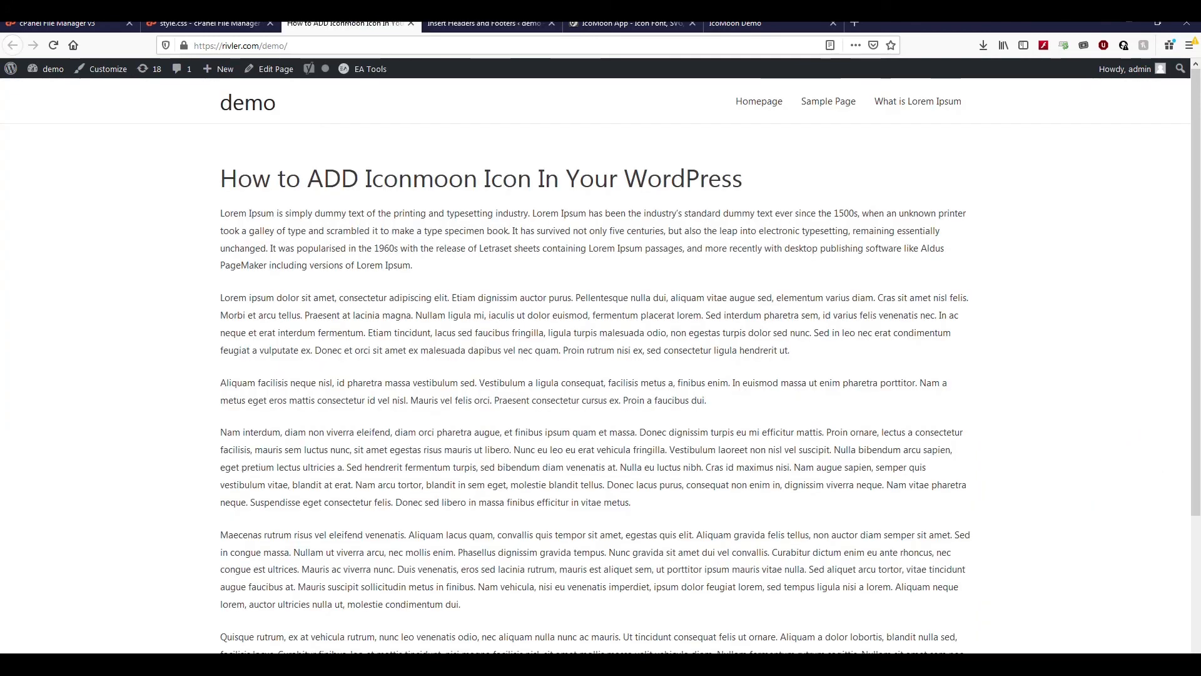
{"action": "middle_click", "coordinate": [285, 74]}
{"action": "left_click", "coordinate": [491, 24]}
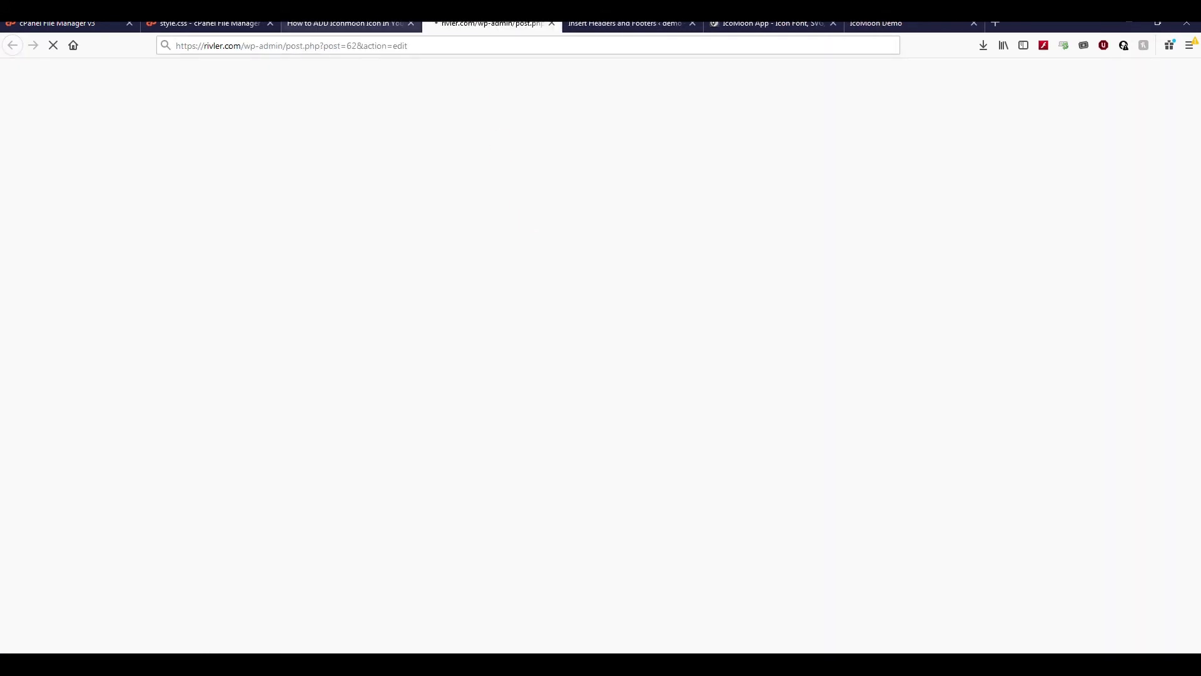
{"action": "left_click", "coordinate": [350, 24]}
{"action": "left_click", "coordinate": [492, 24]}
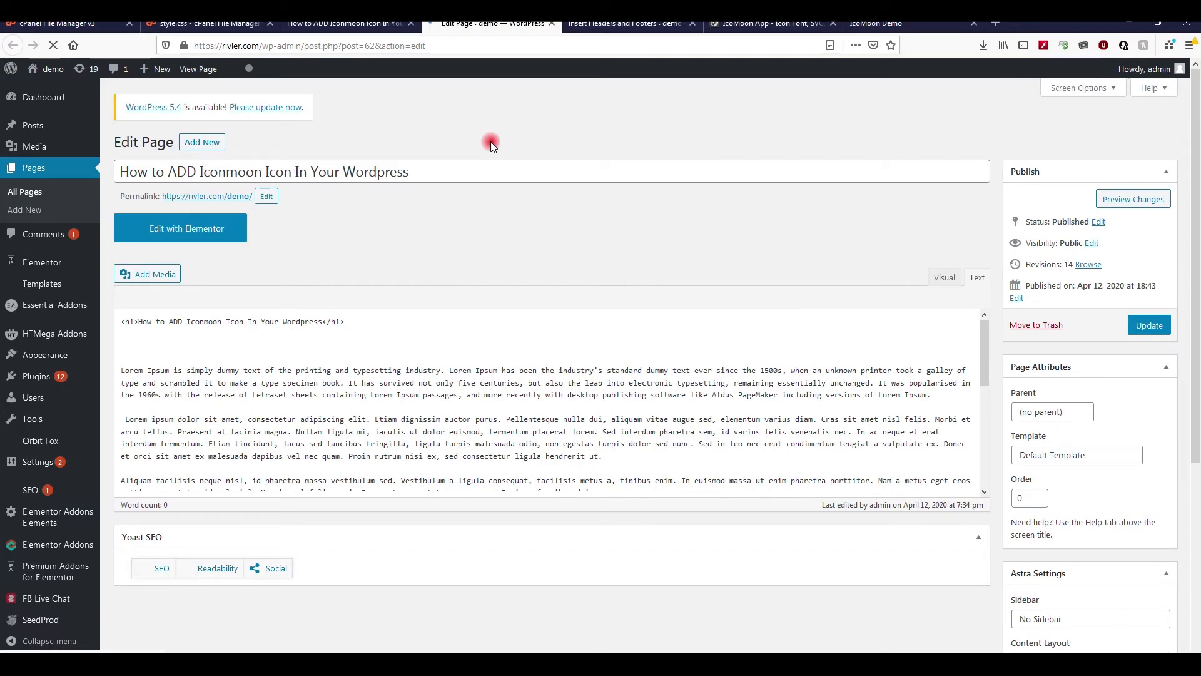
Insert <span class="icon-love"></span> below the page heading, update the page and reload its live view.
{"action": "left_click", "coordinate": [257, 347]}
{"action": "type", "text": "<span class=\"icon-love\"></span>"}
{"action": "left_click", "coordinate": [1150, 366]}
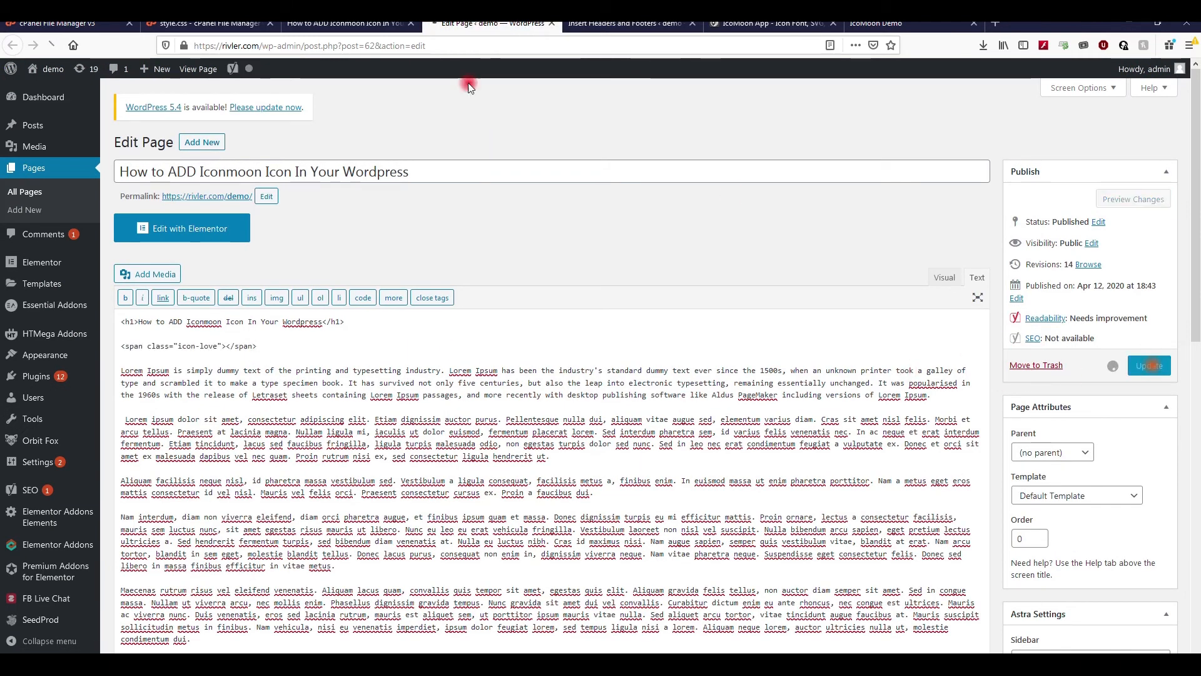
{"action": "left_click", "coordinate": [344, 24]}
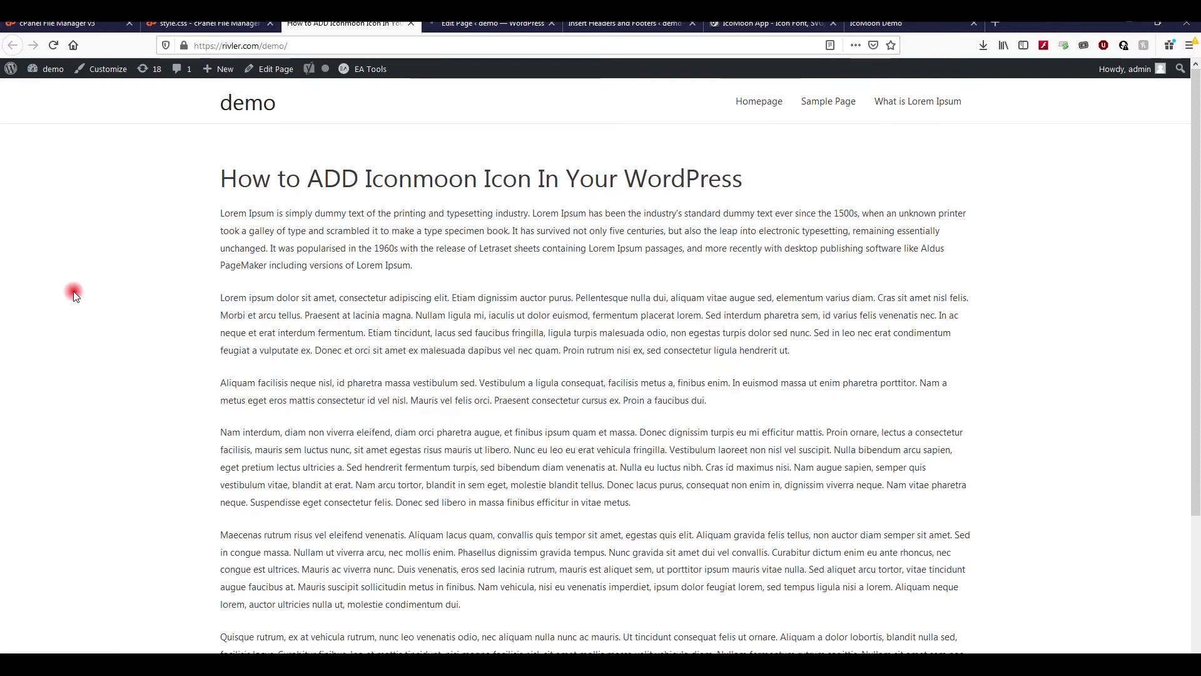
{"action": "key", "text": "F5"}
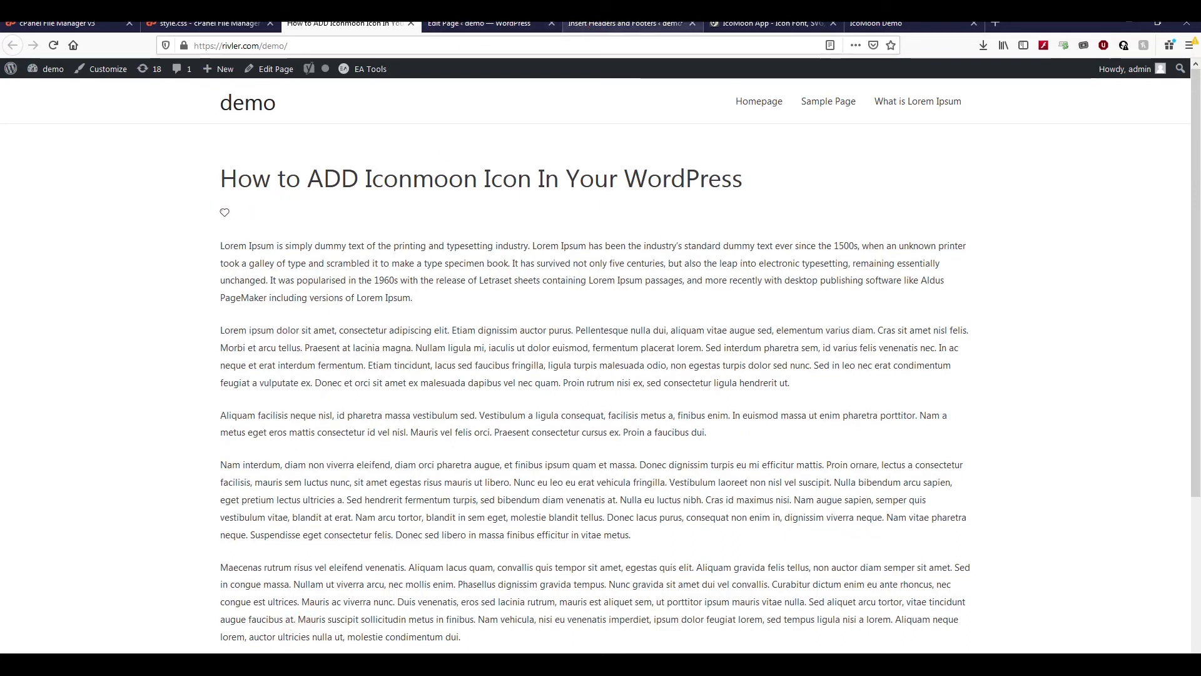
Paste the icon size classes .icomoon-lg, .icomoon-xs, .icomoon-sm and .icomoon-1x to .icomoon-10x above .icon-airplay in style.css.
{"action": "key", "text": "ctrl+Page_Up"}
{"action": "left_click", "coordinate": [152, 239]}
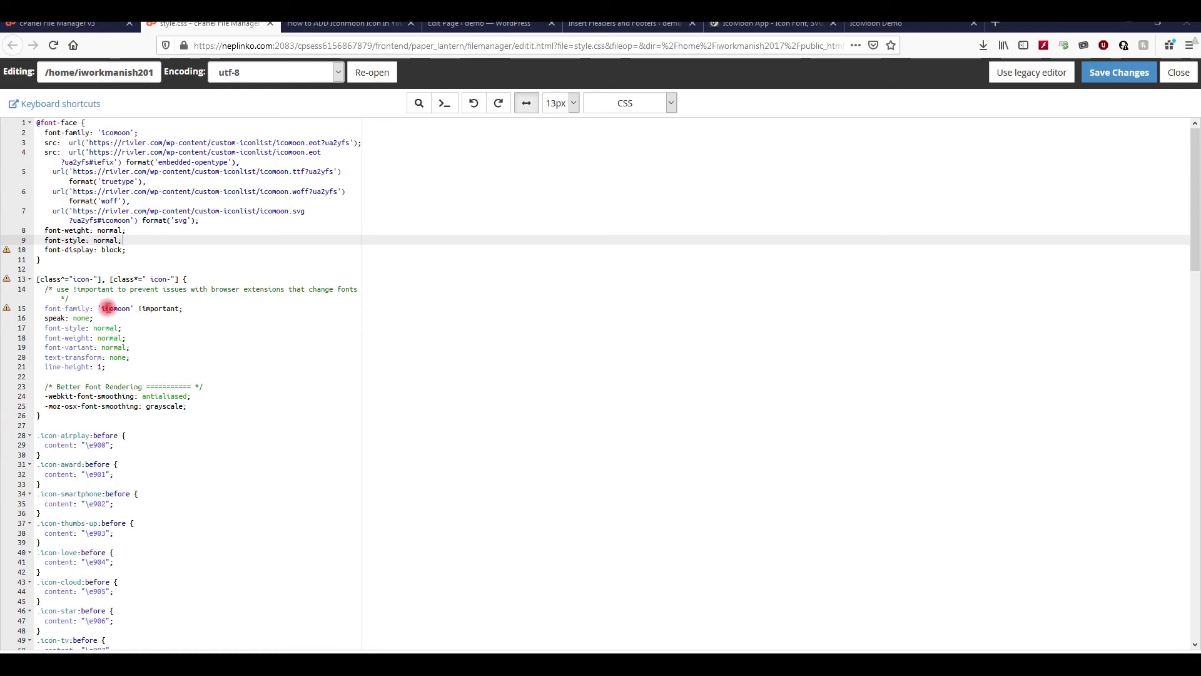
{"action": "left_click", "coordinate": [125, 270]}
{"action": "scroll", "coordinate": [134, 394], "scroll_direction": "down", "scroll_amount": 2}
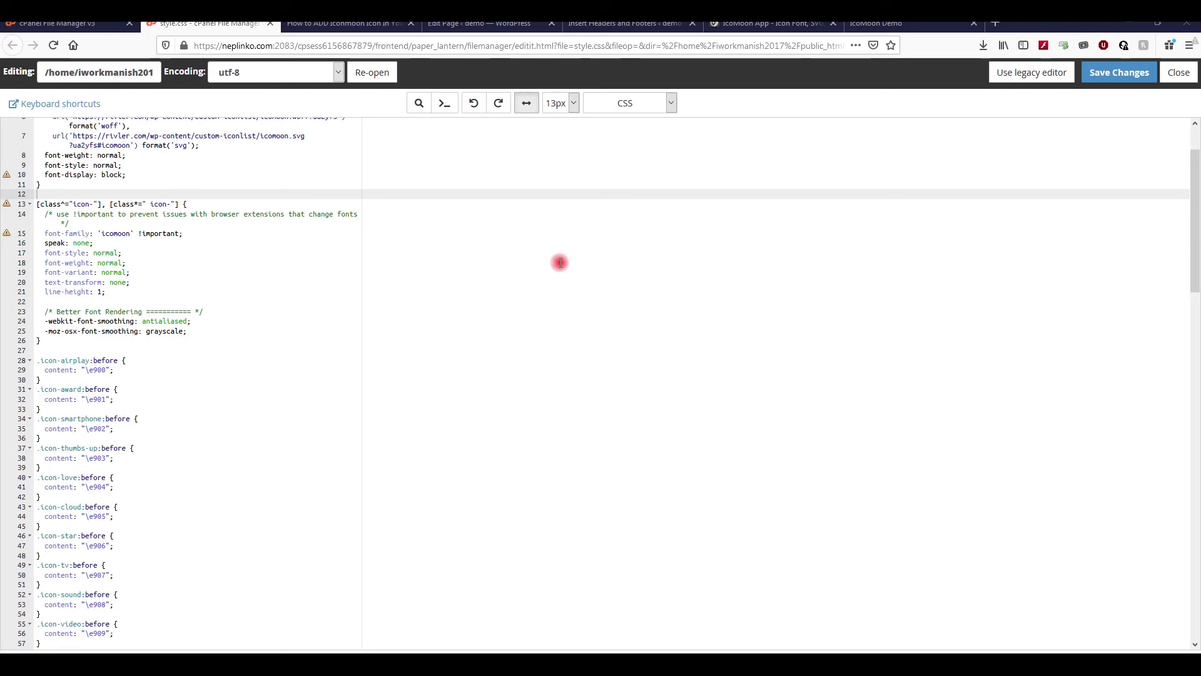
{"action": "left_click", "coordinate": [48, 348]}
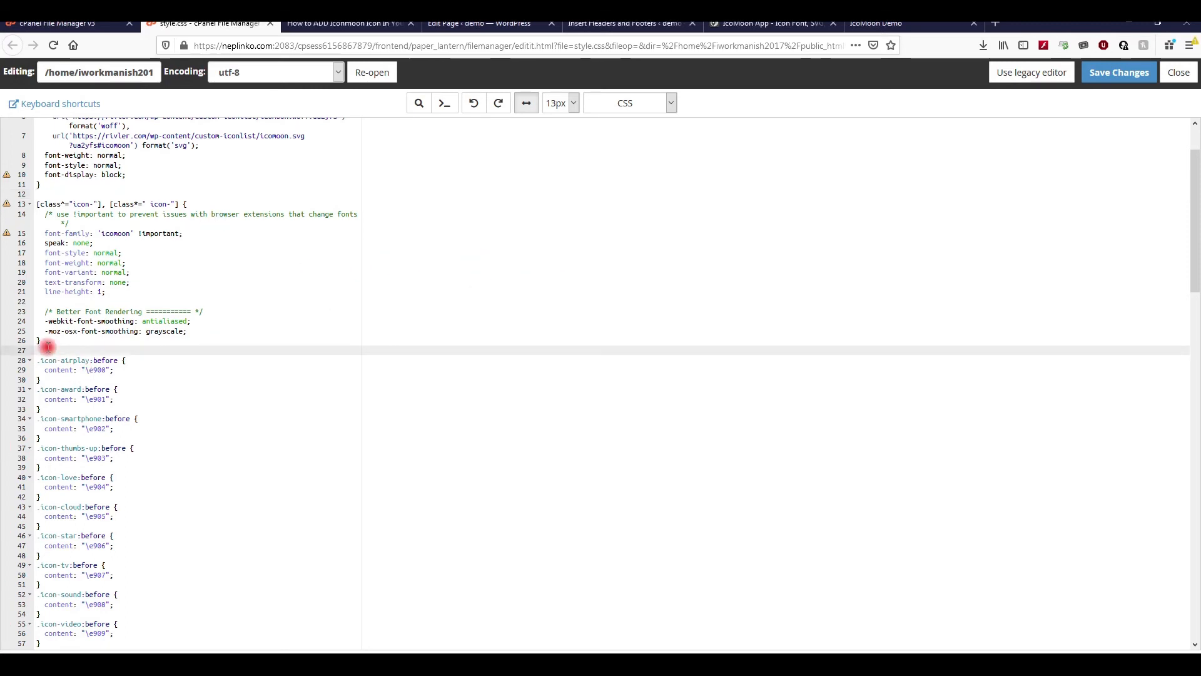
{"action": "key", "text": "Return"}
{"action": "key", "text": "Return"}
{"action": "key", "text": "Up"}
{"action": "key", "text": "ctrl+v"}
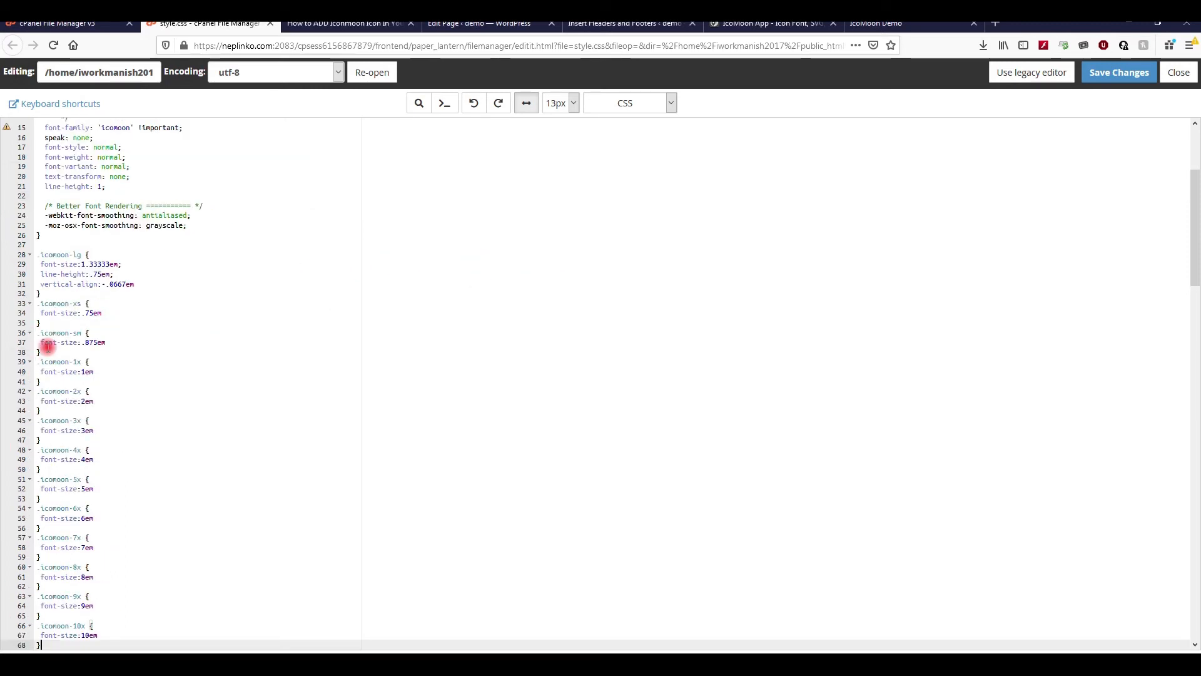
Review the pasted icomoon size classes and save style.css.
{"action": "scroll", "coordinate": [88, 383], "scroll_direction": "up", "scroll_amount": 3}
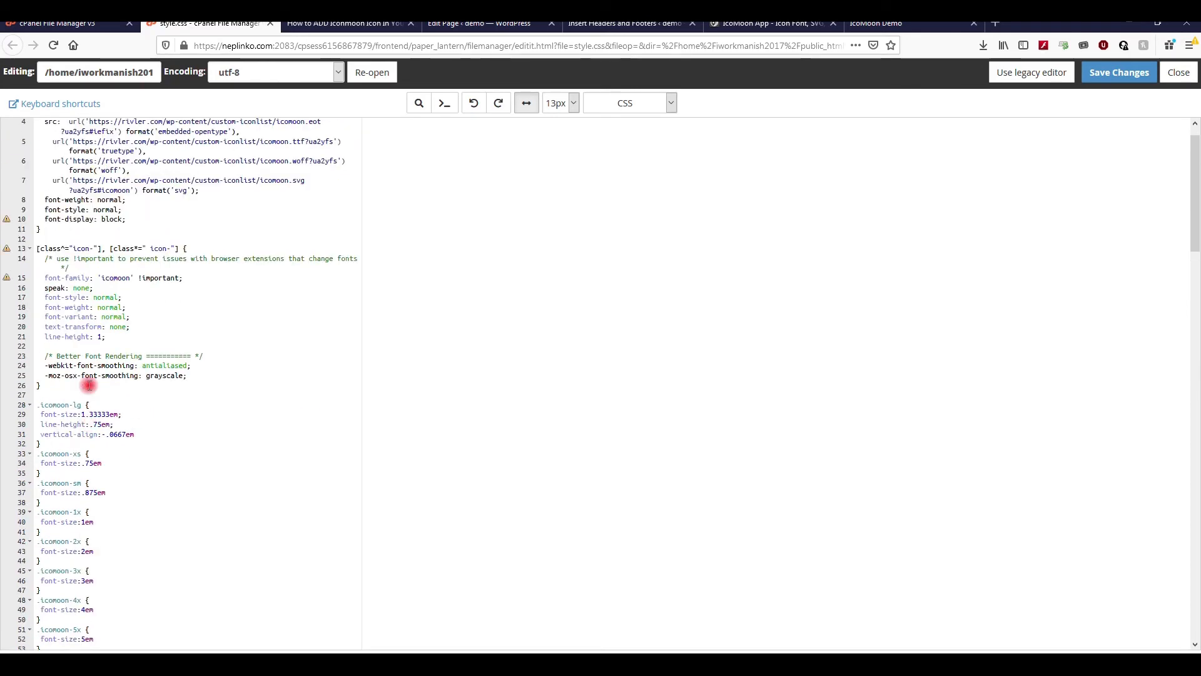
{"action": "scroll", "coordinate": [88, 385], "scroll_direction": "down", "scroll_amount": 4}
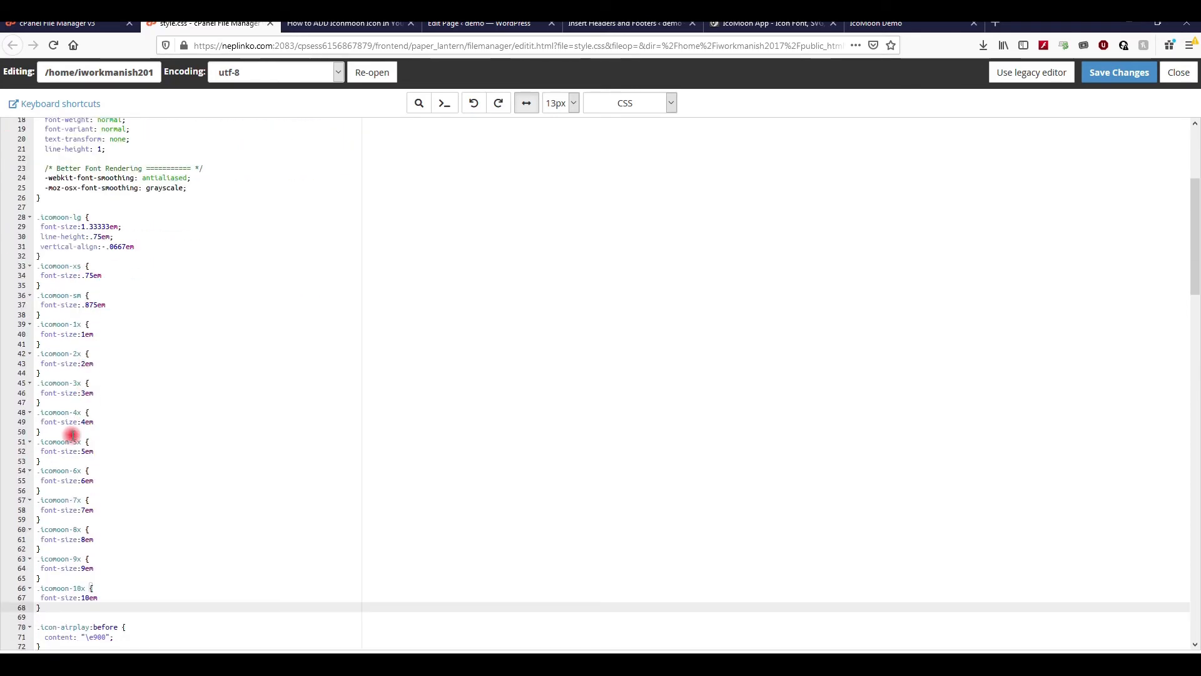
{"action": "left_click", "coordinate": [1123, 74]}
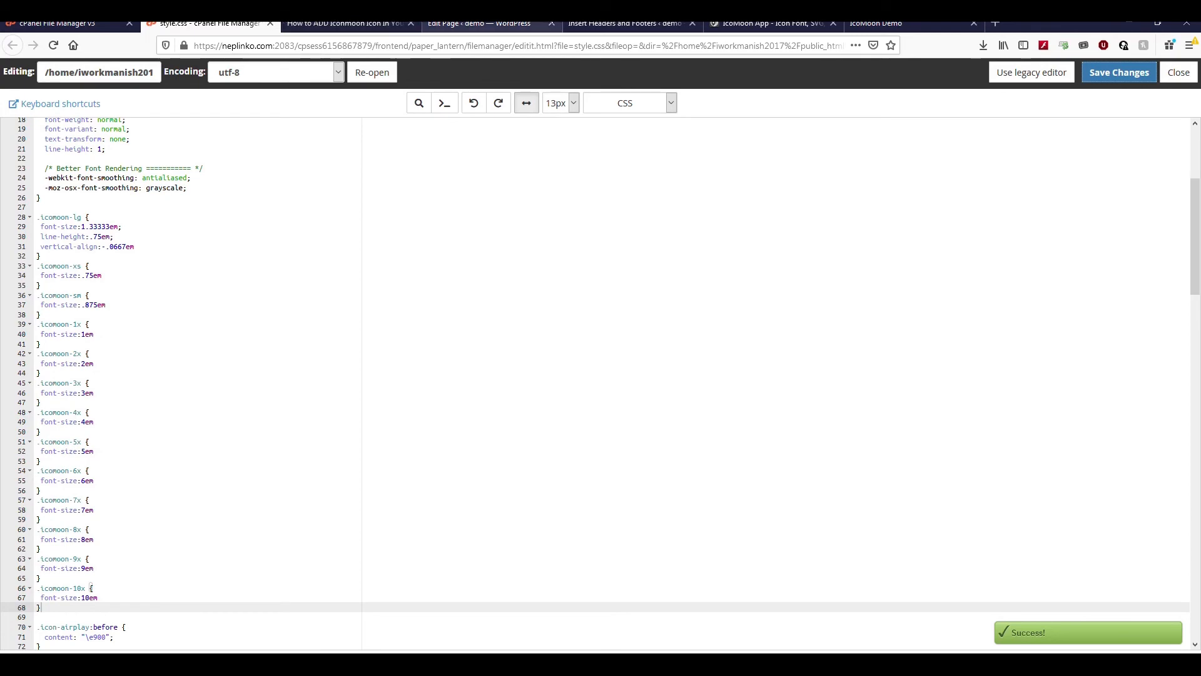
Return to editing the demo page and add a second <span class="icon-love"></span> after the first one.
{"action": "left_click", "coordinate": [492, 24]}
{"action": "left_click", "coordinate": [624, 23]}
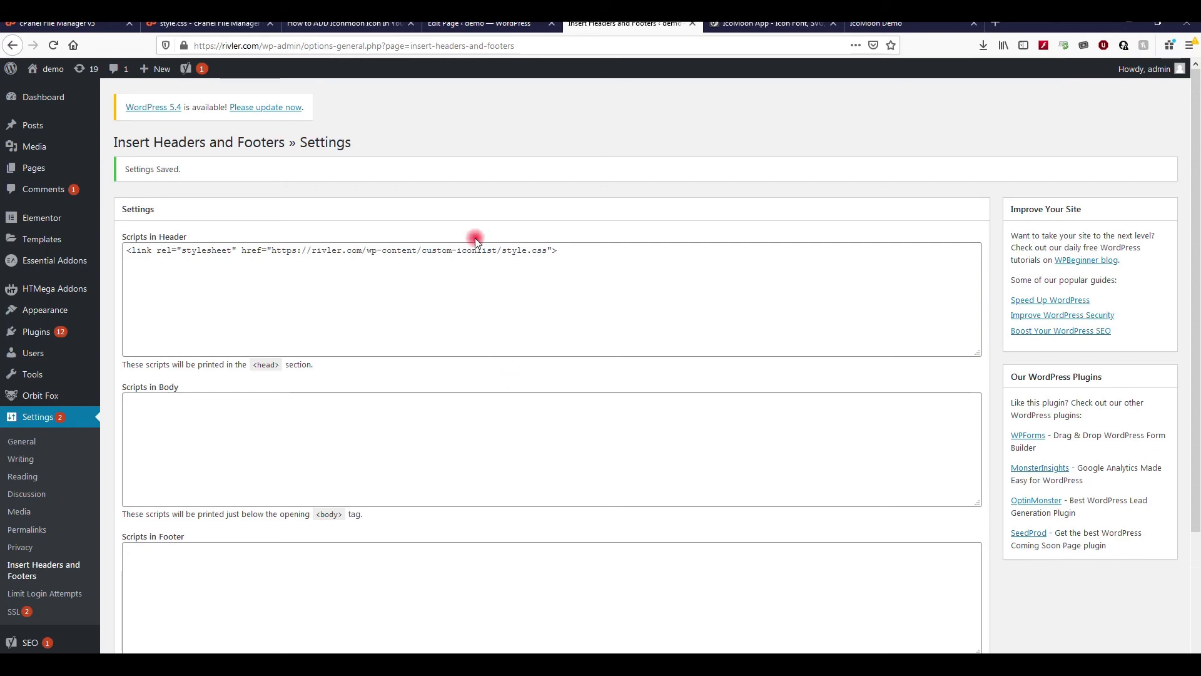
{"action": "left_click", "coordinate": [476, 26]}
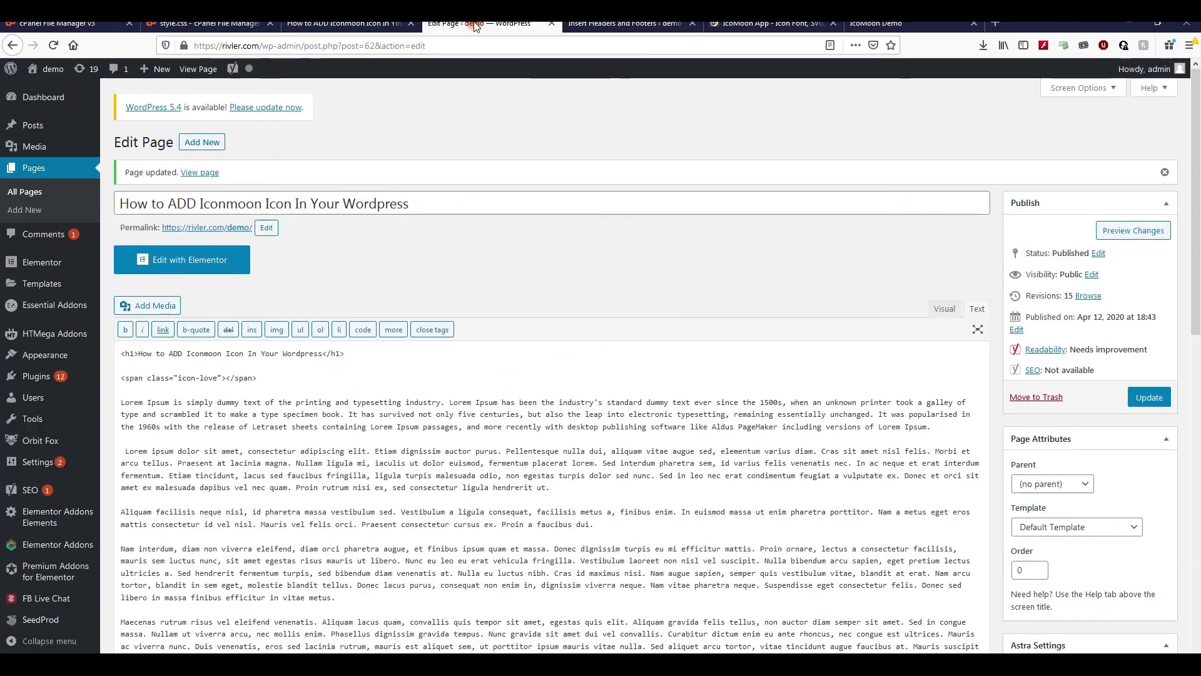
{"action": "left_click", "coordinate": [326, 422]}
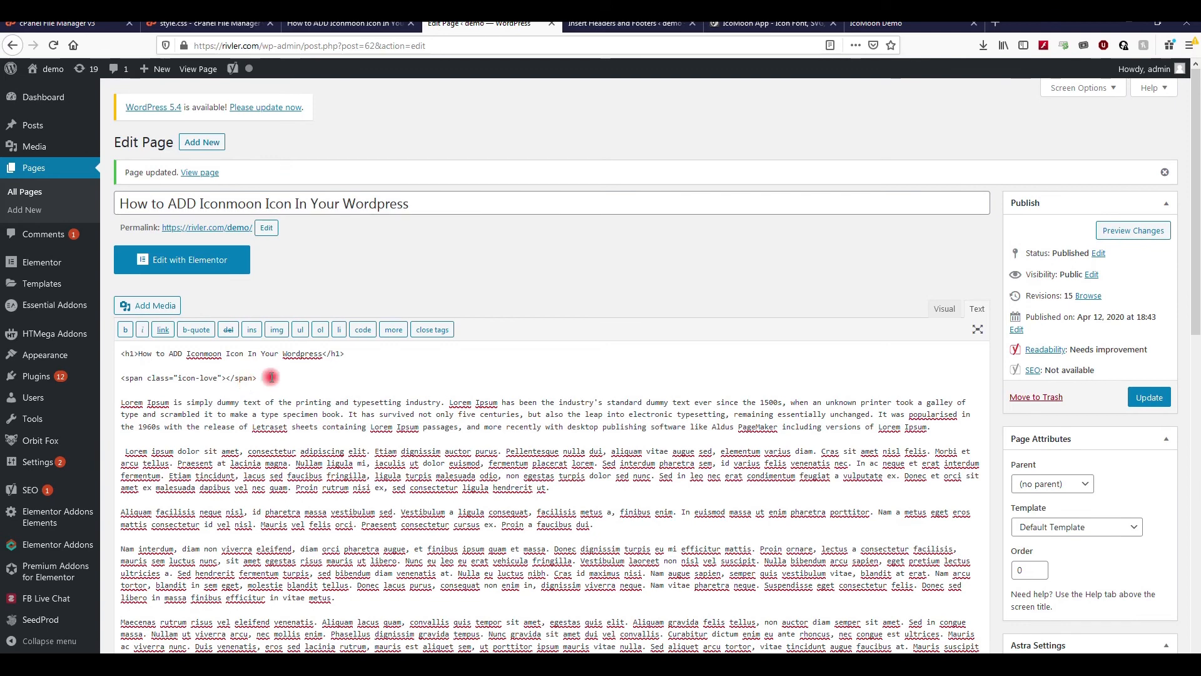
{"action": "left_click", "coordinate": [301, 385]}
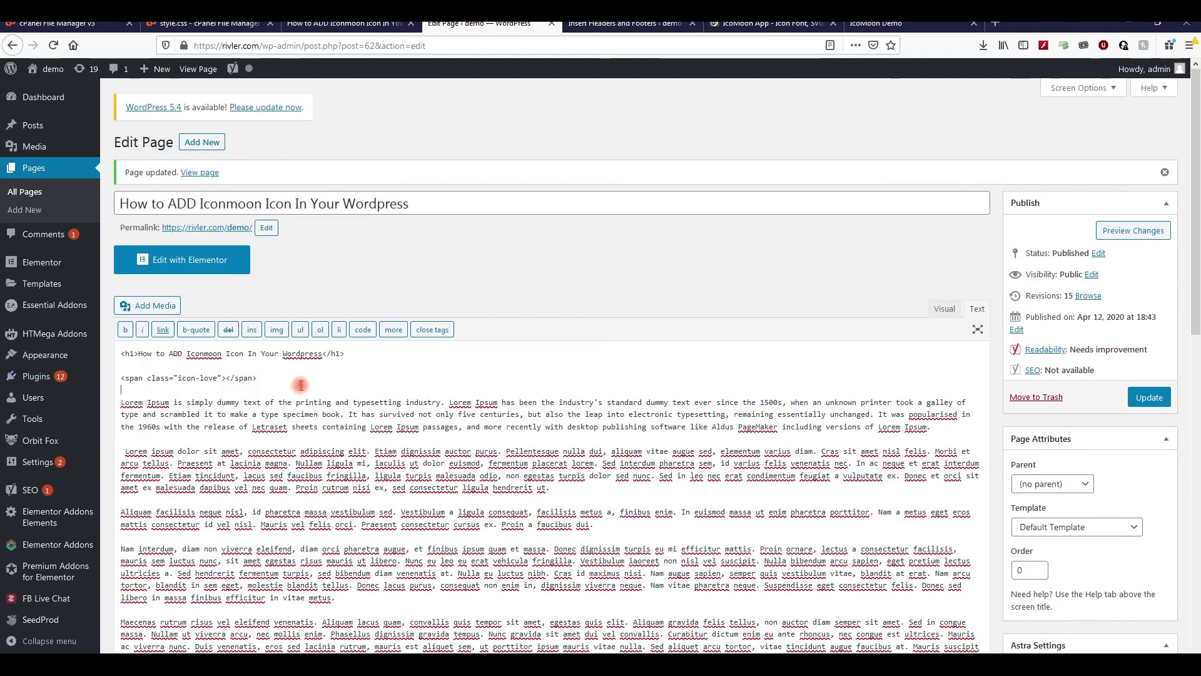
{"action": "type", "text": "<span class=\"icon-love\"></span>"}
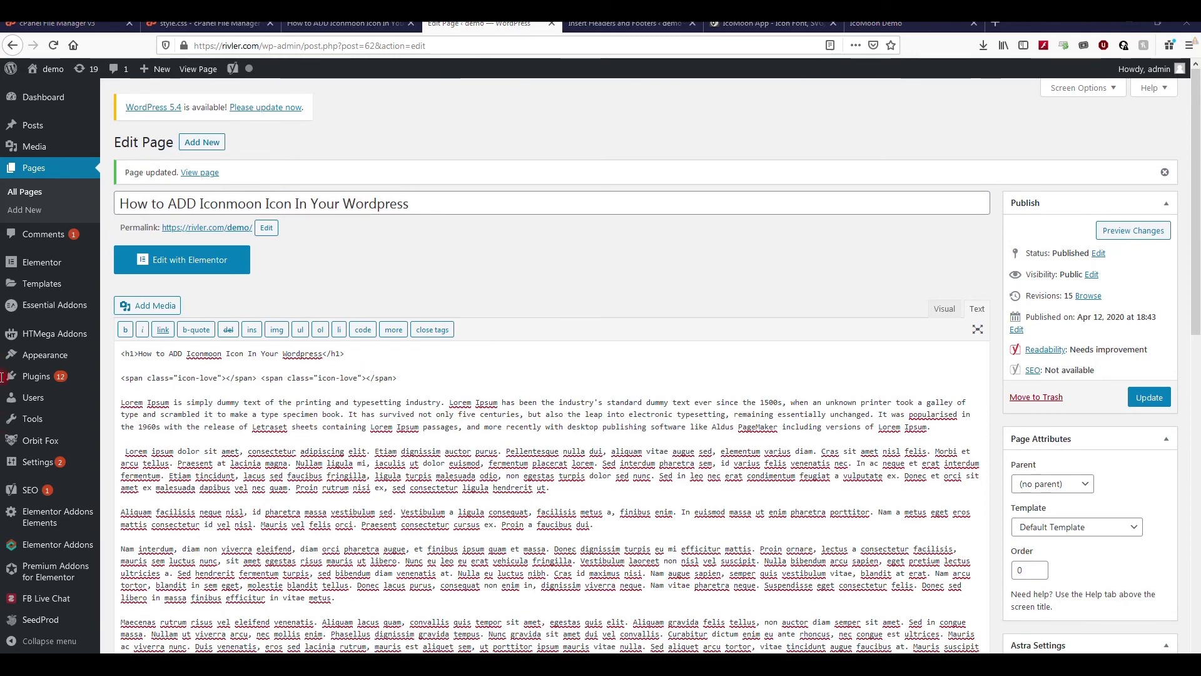
Add the icomoon-2x class to the second icon-love span and update the page.
{"action": "left_click", "coordinate": [363, 377]}
{"action": "type", "text": "icomoon-2x"}
{"action": "left_click", "coordinate": [567, 371]}
{"action": "left_click", "coordinate": [1150, 397]}
Reload the live demo page to compare the two heart icons and go back to its editor.
{"action": "left_click", "coordinate": [347, 23]}
{"action": "left_click", "coordinate": [53, 45]}
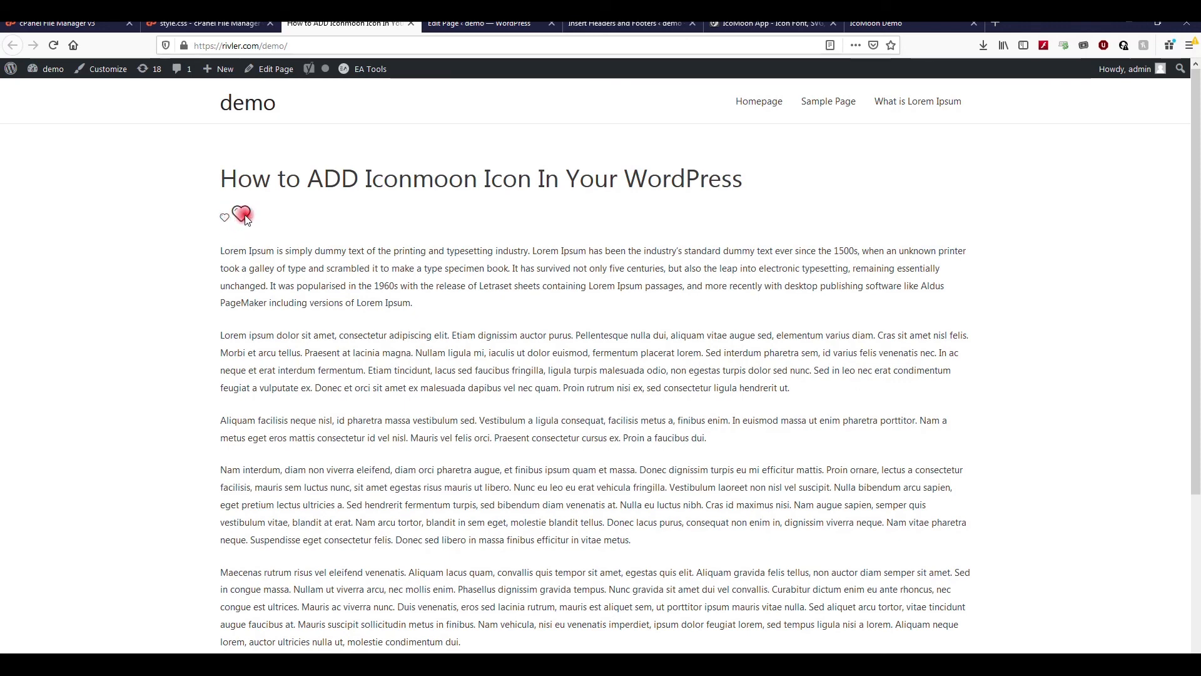
{"action": "key", "text": "ctrl+Tab"}
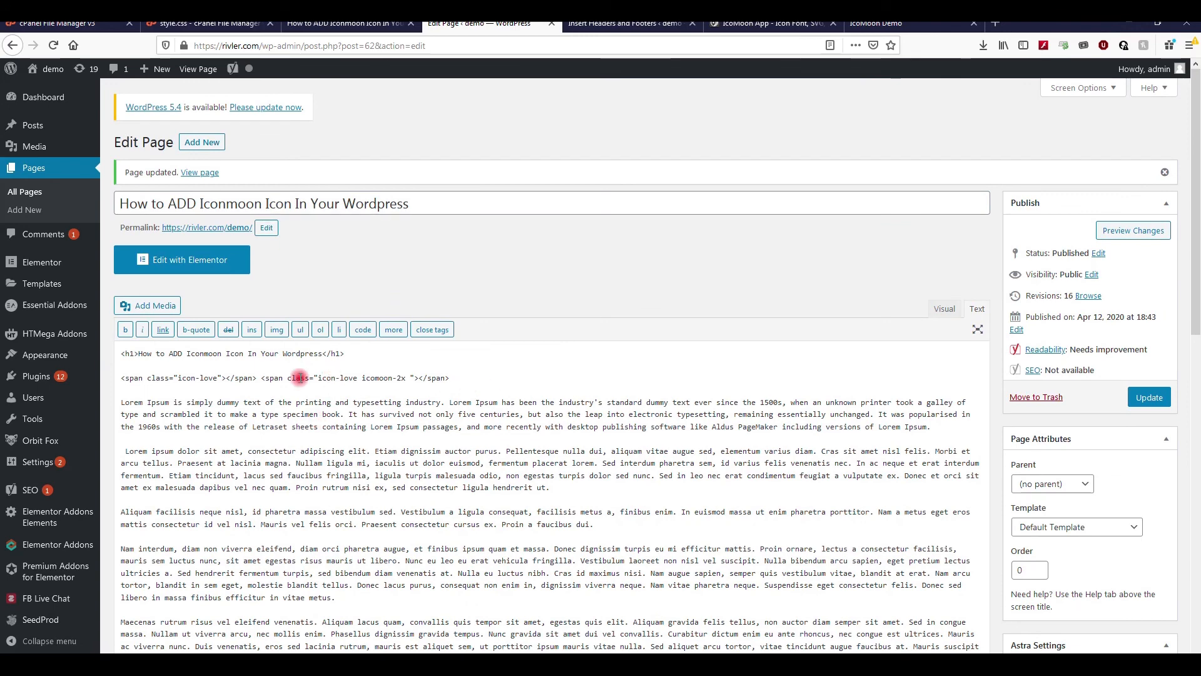
Add a third icon-love span by duplicating the icomoon-2x one, change its size class to icomoon-3x, and update the page.
{"action": "left_click_drag", "start_coordinate": [261, 378], "coordinate": [468, 377]}
{"action": "key", "text": "ctrl+c"}
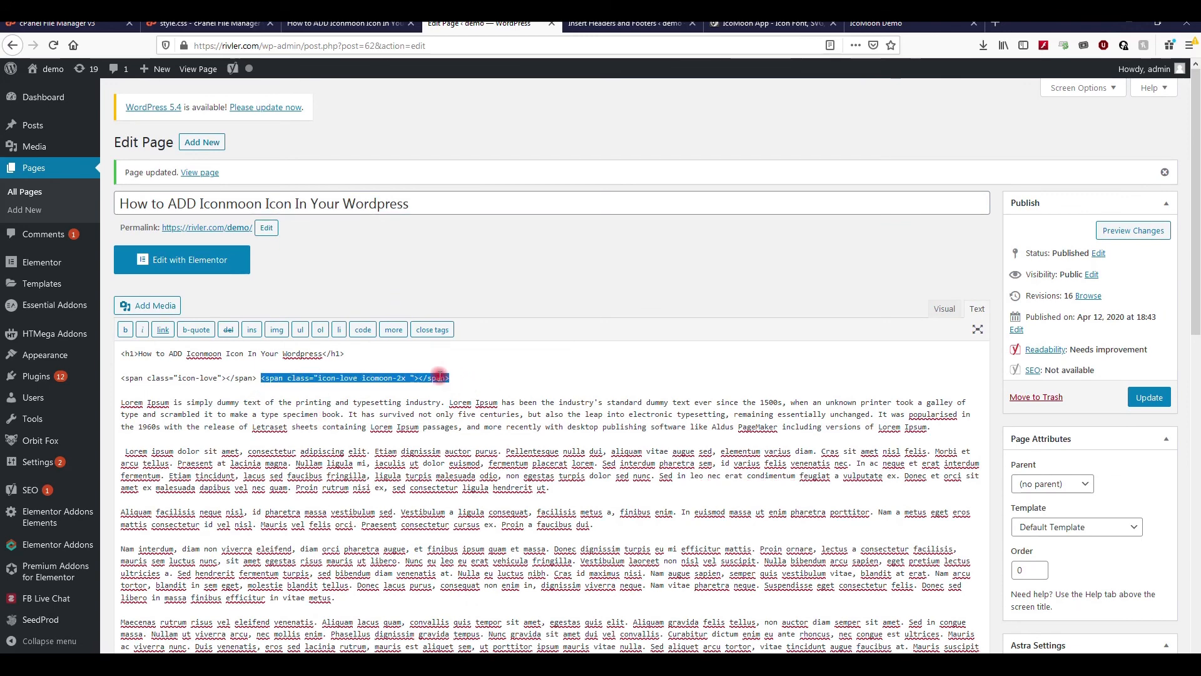
{"action": "left_click", "coordinate": [469, 378]}
{"action": "key", "text": "ctrl+v"}
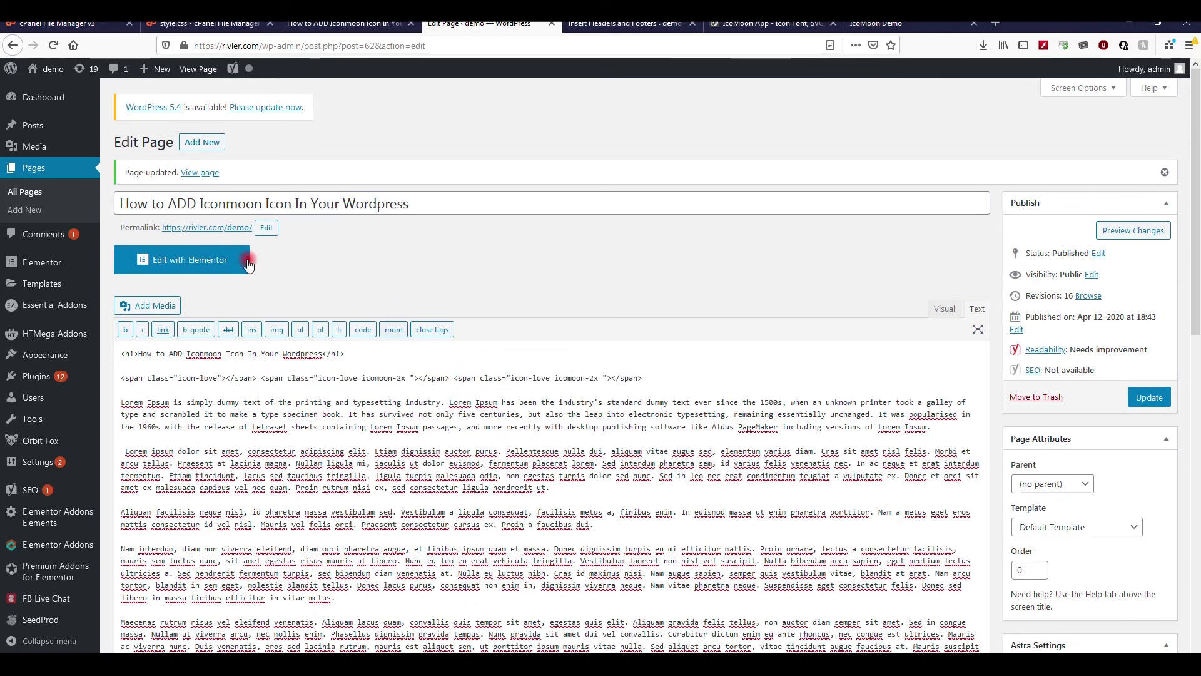
{"action": "left_click_drag", "start_coordinate": [585, 377], "coordinate": [599, 377]}
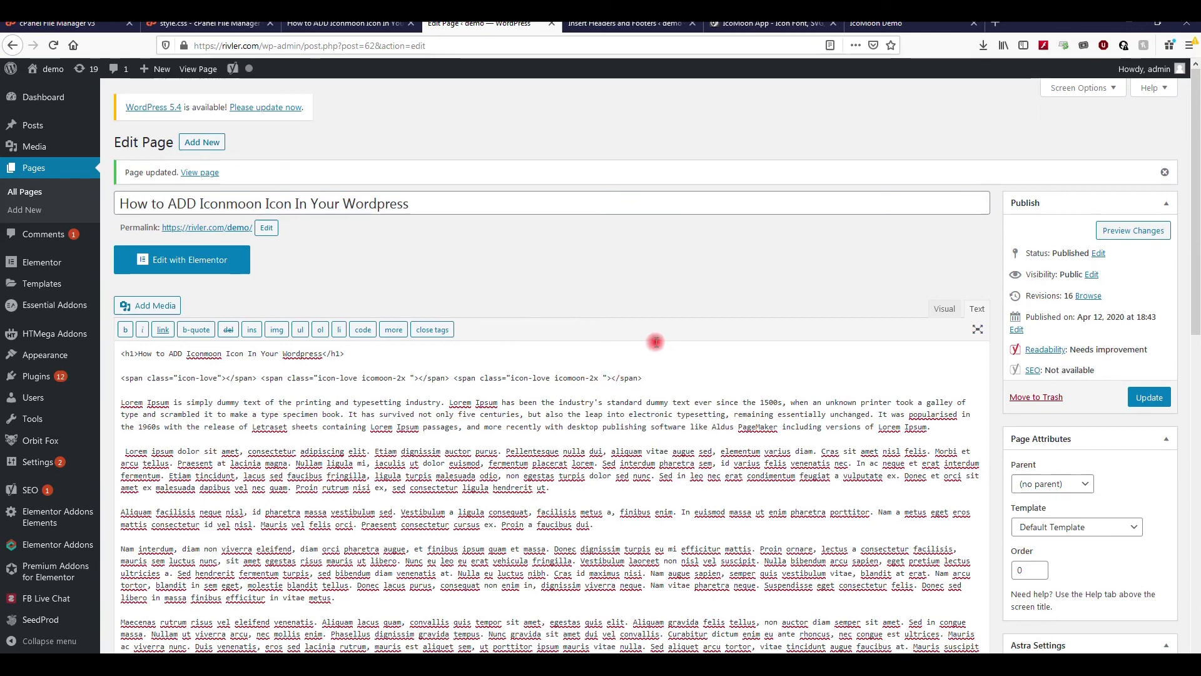
{"action": "key", "text": "BackSpace"}
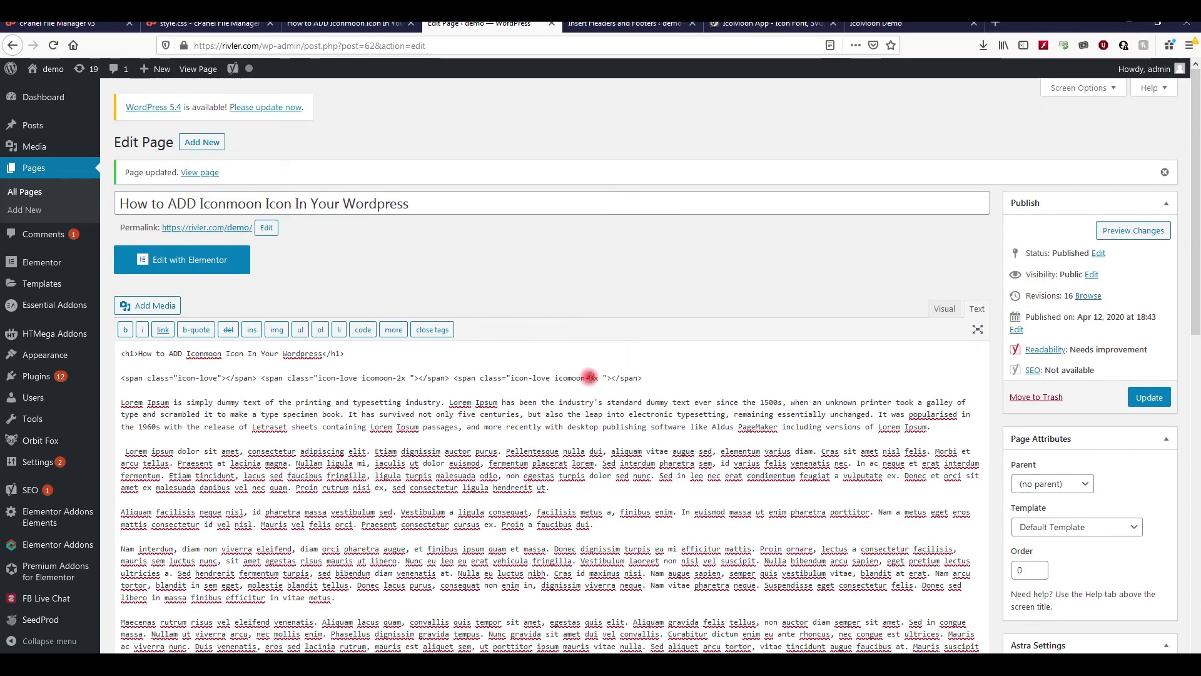
{"action": "left_click", "coordinate": [1148, 398]}
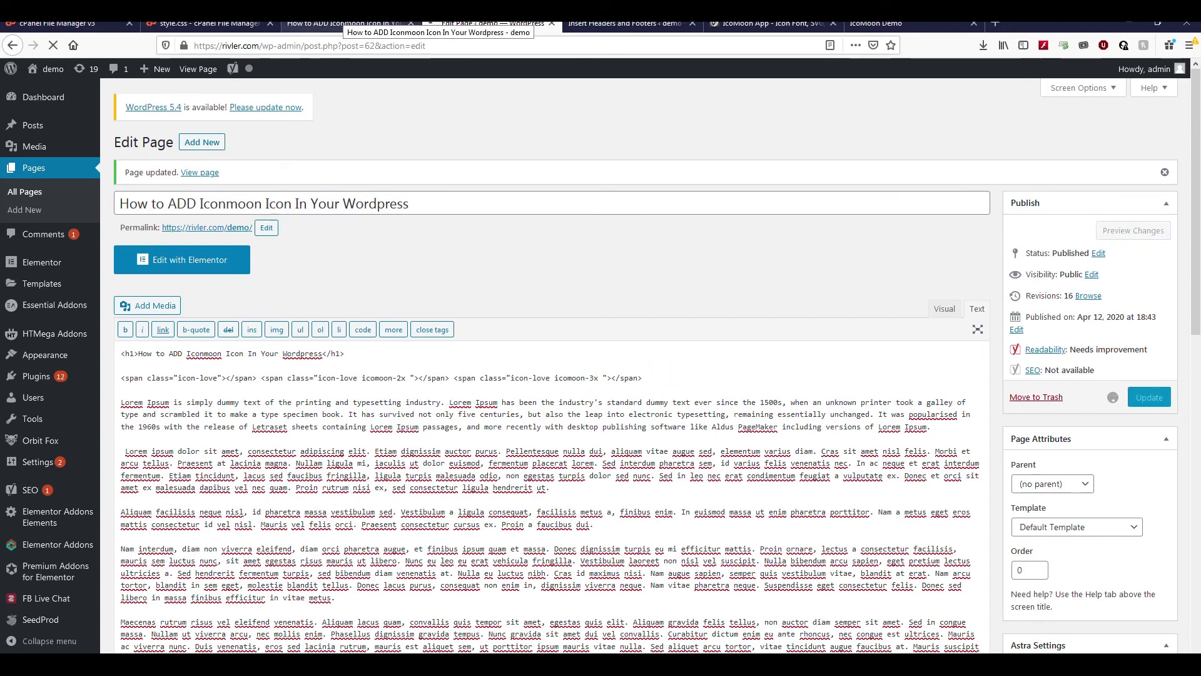
Reload the live demo page to compare the three heart icon sizes, and return to its editor.
{"action": "left_click", "coordinate": [344, 23]}
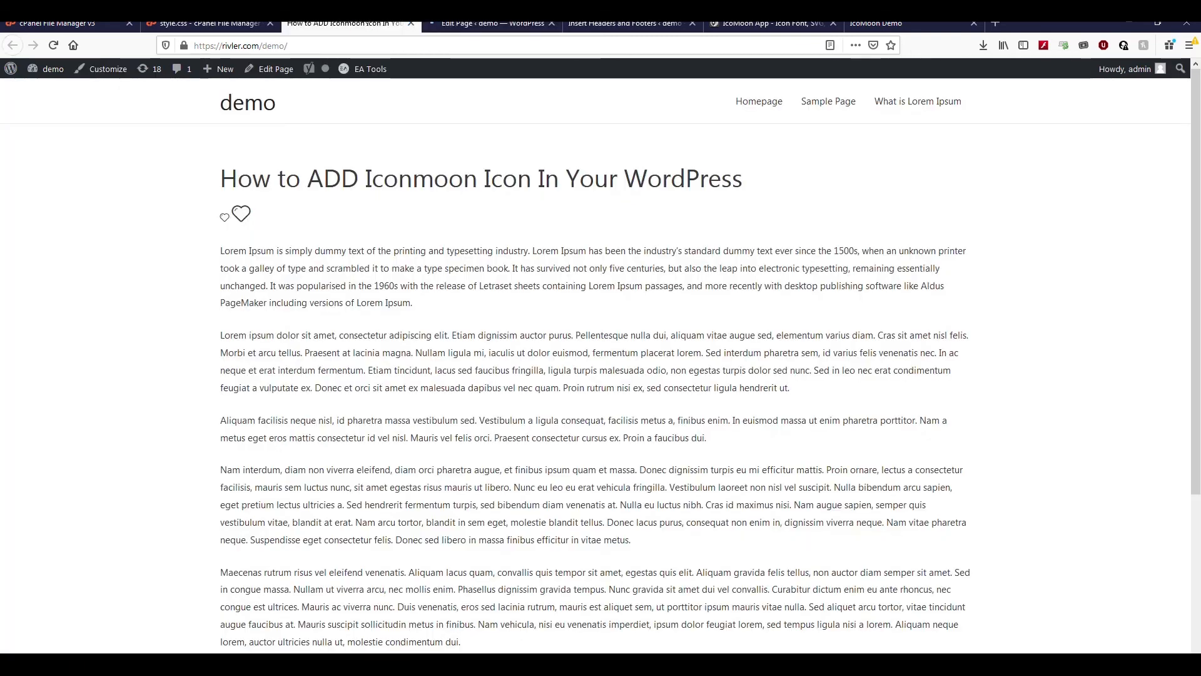
{"action": "left_click", "coordinate": [56, 43]}
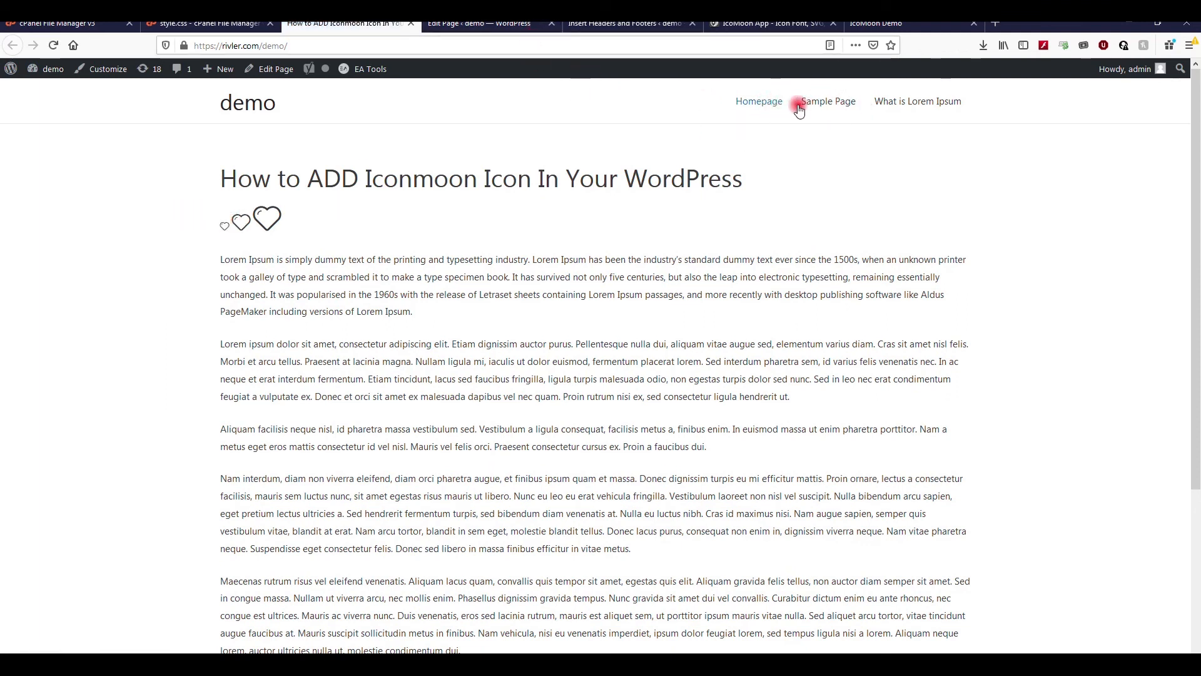
{"action": "left_click", "coordinate": [485, 24]}
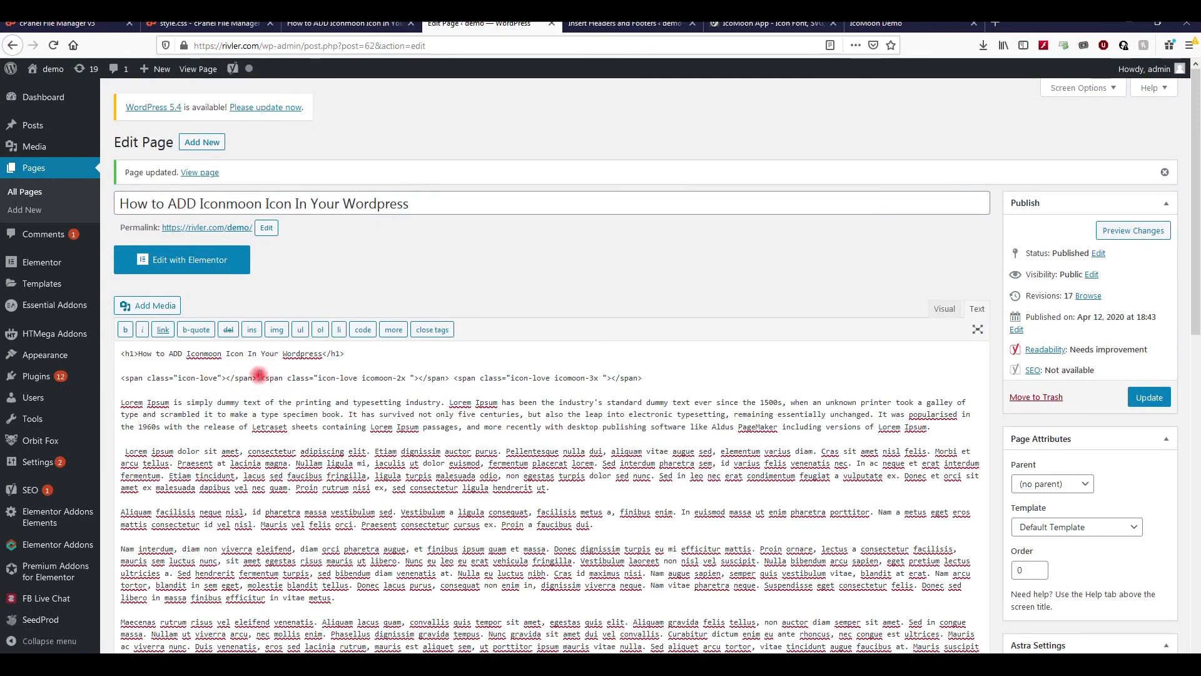
Copy the plain <span class="icon-love"></span> code from the page content and open the site's Menus screen separately.
{"action": "left_click_drag", "start_coordinate": [259, 376], "coordinate": [108, 379]}
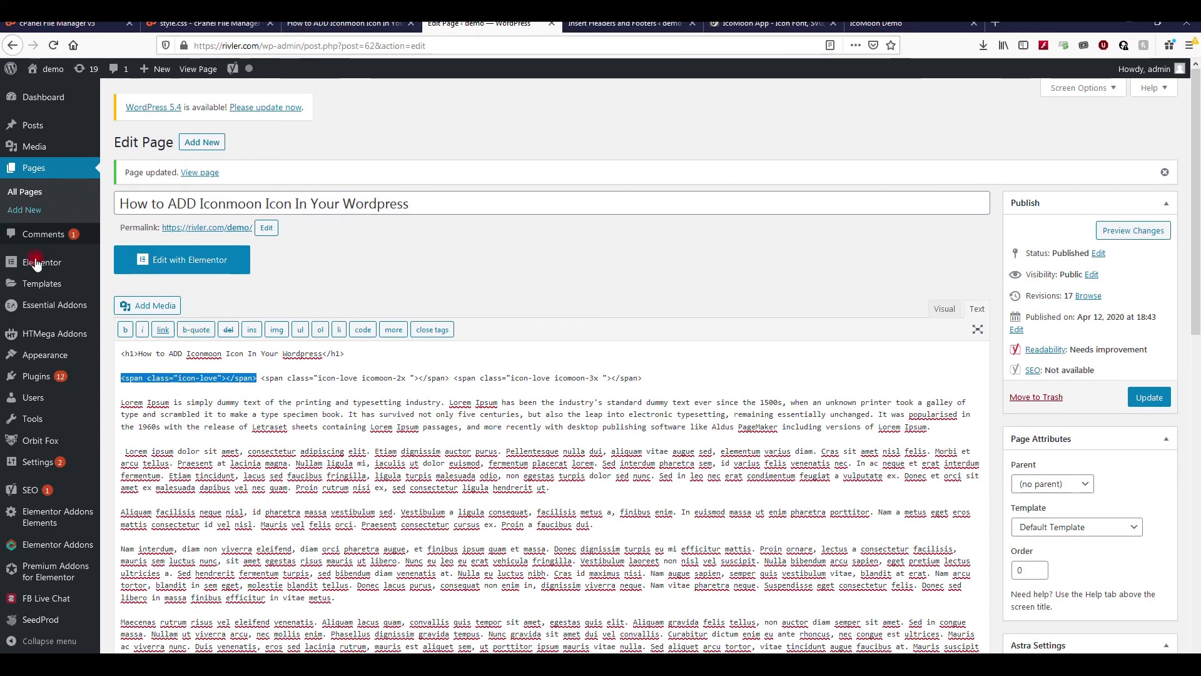
{"action": "mouse_move", "coordinate": [84, 358]}
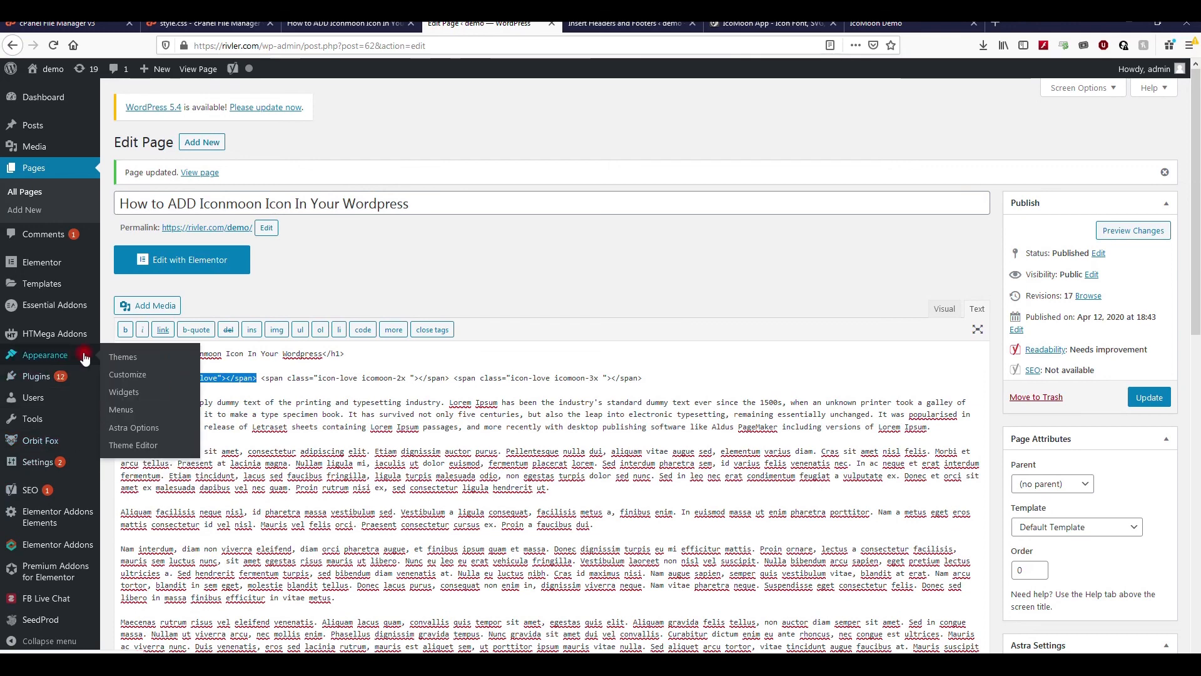
{"action": "middle_click", "coordinate": [130, 411]}
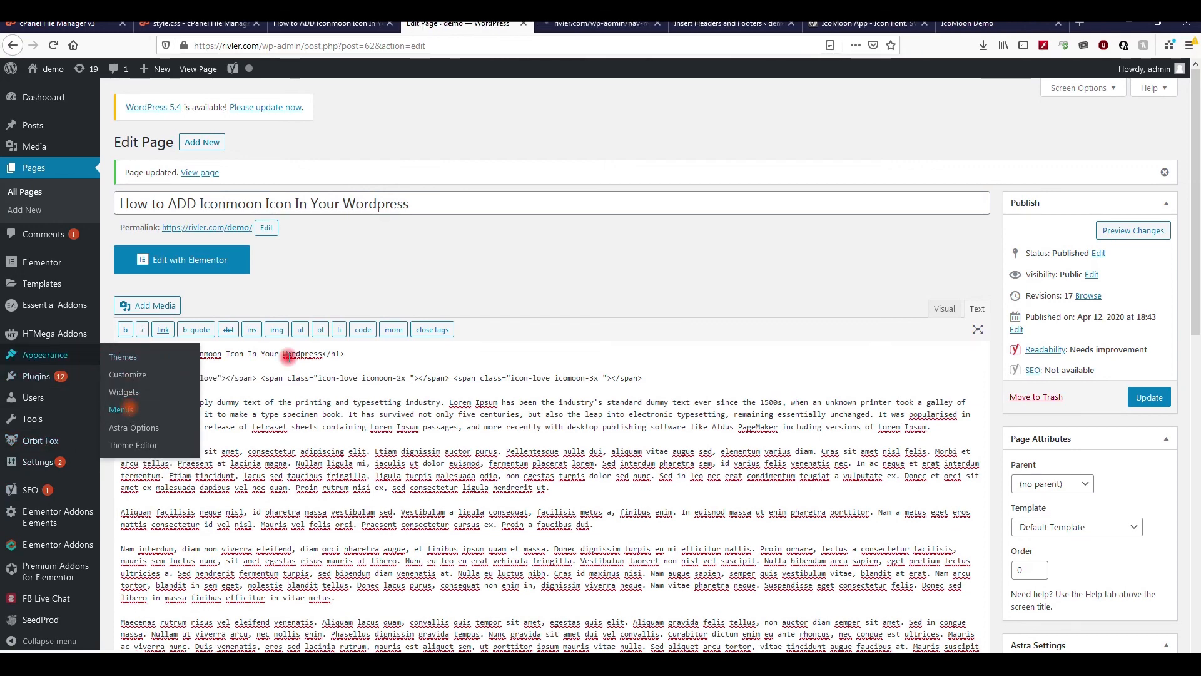
{"action": "left_click", "coordinate": [582, 25]}
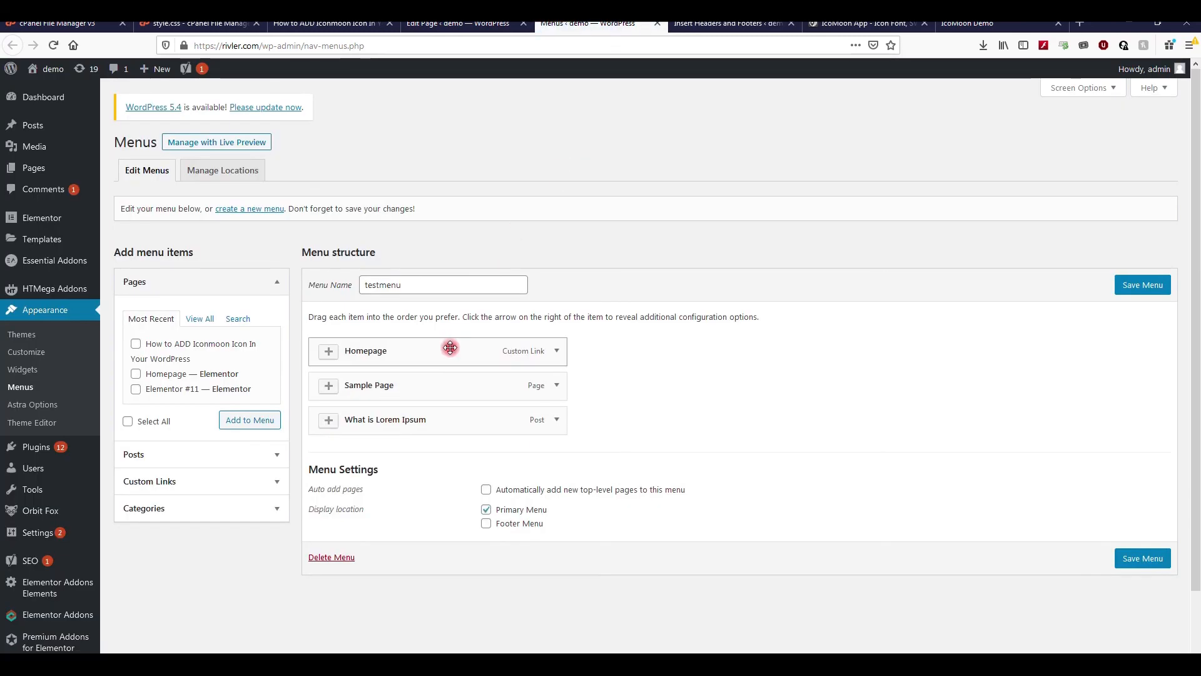
Insert <span class="icon-love"></span> before Homepage in that item's navigation label in testmenu and save the menu.
{"action": "left_click", "coordinate": [556, 351]}
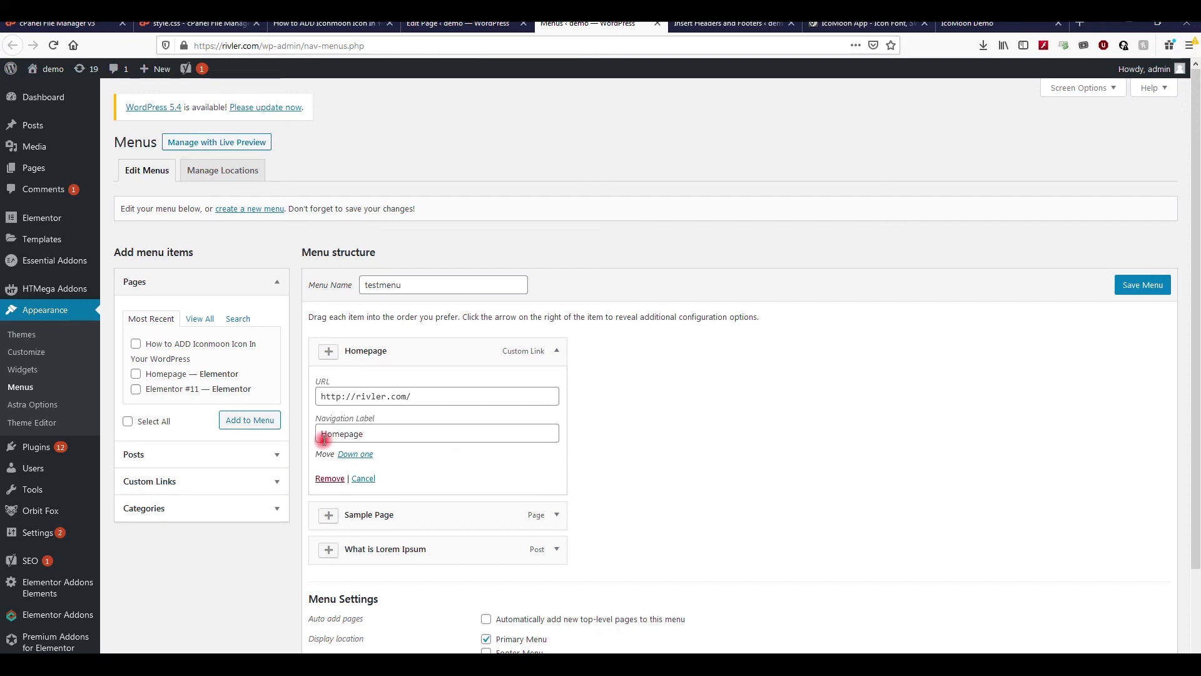
{"action": "left_click", "coordinate": [323, 438]}
{"action": "key", "text": "ctrl+v"}
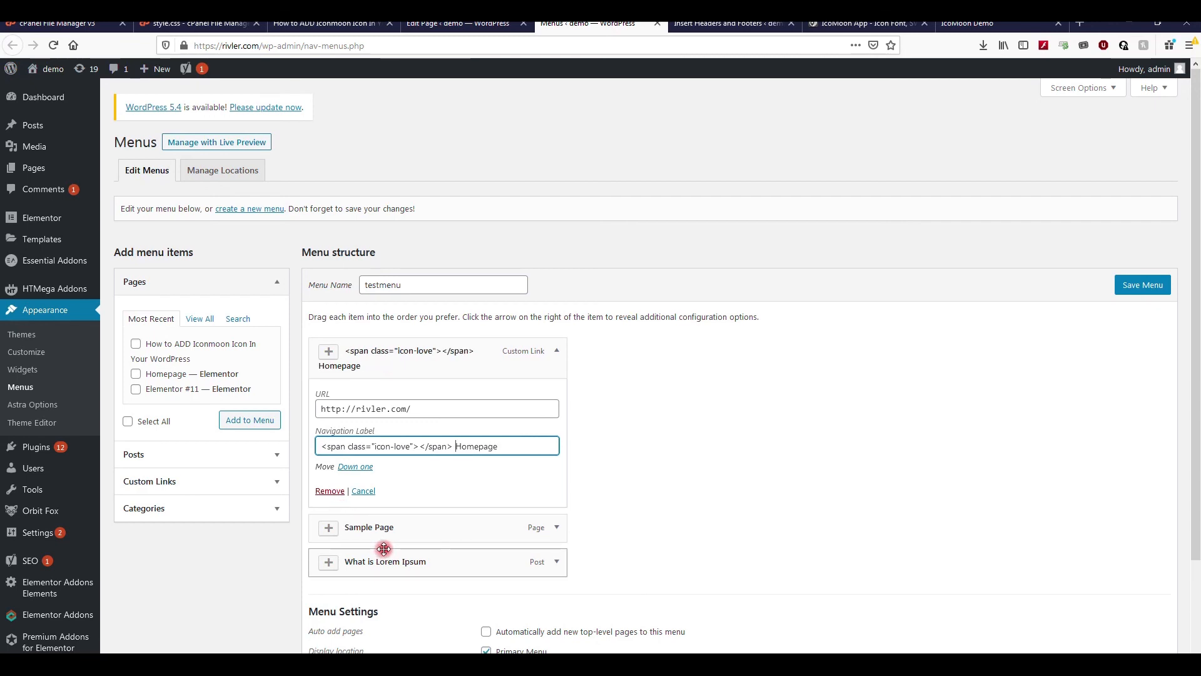
{"action": "left_click", "coordinate": [724, 421]}
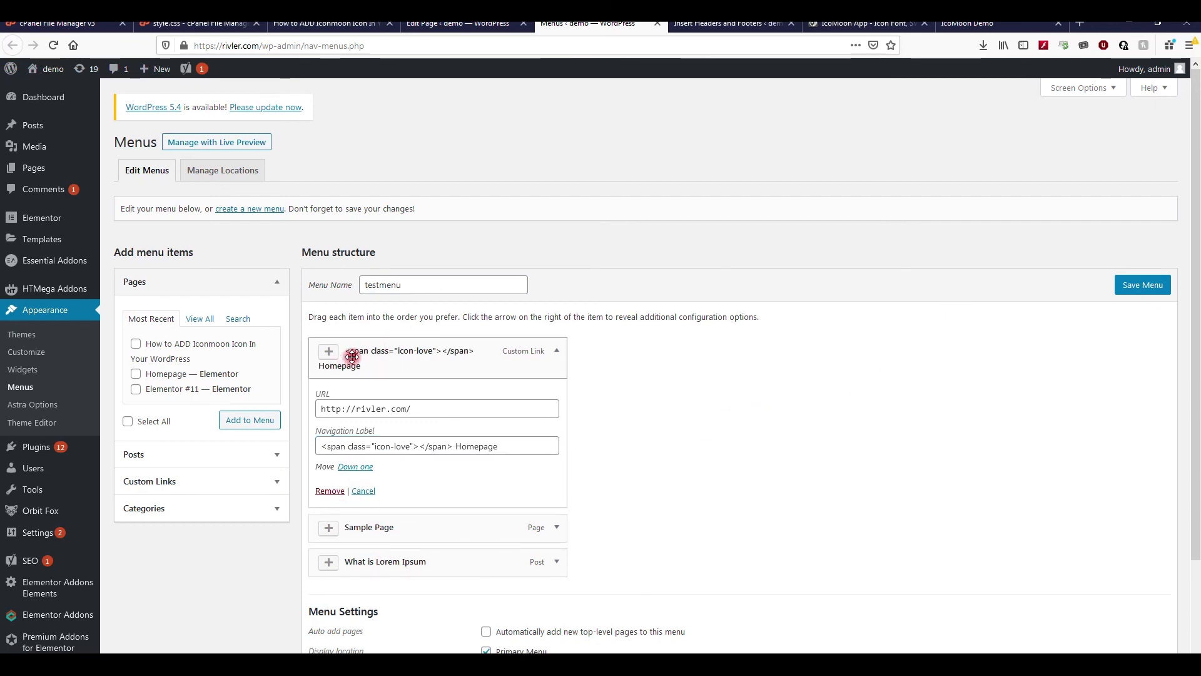
{"action": "left_click", "coordinate": [1136, 282]}
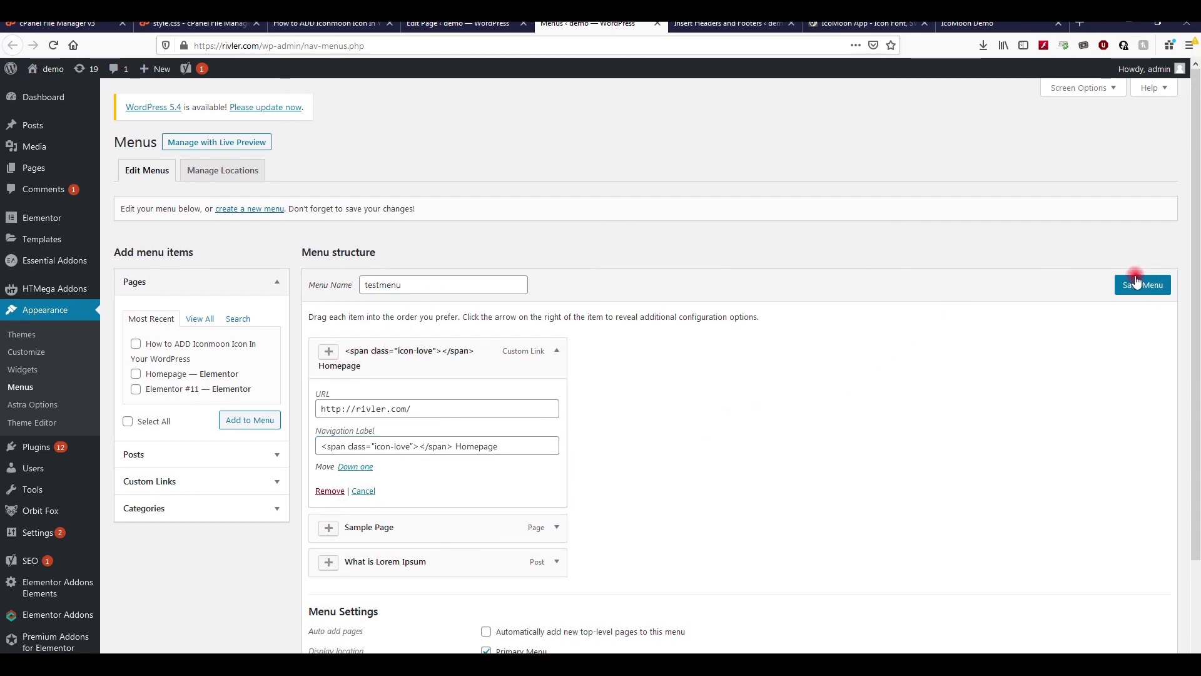
Reload the live demo page to check the heart icon in the Homepage menu item.
{"action": "left_click", "coordinate": [329, 23]}
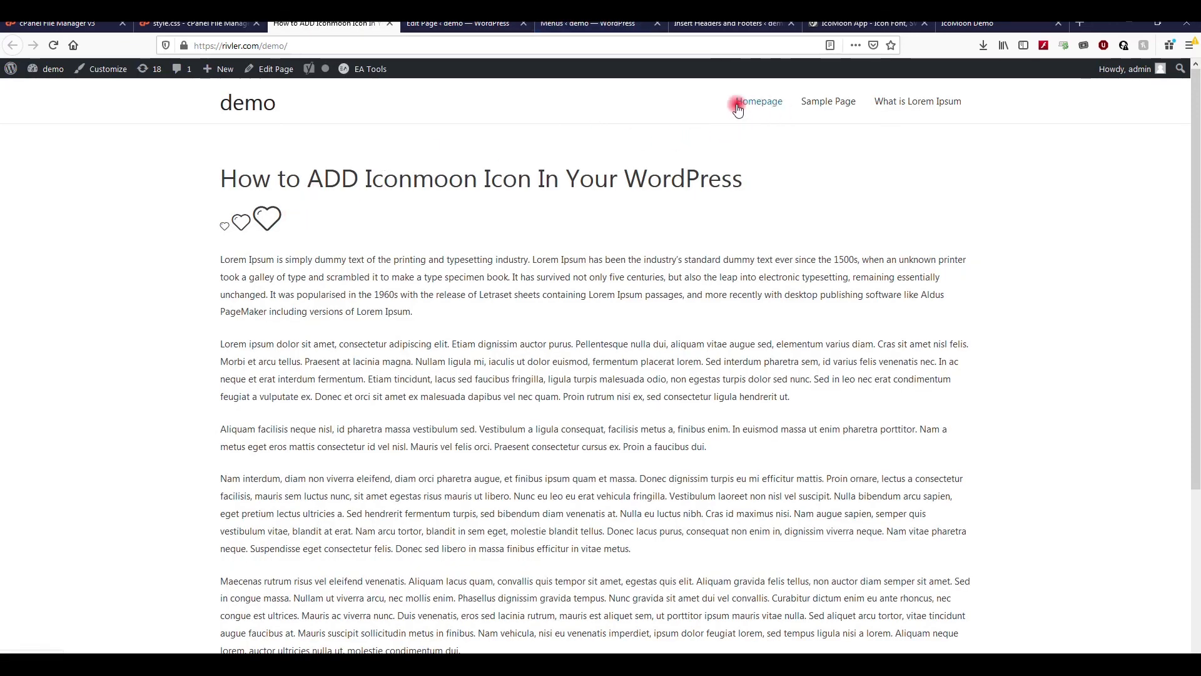
{"action": "left_click", "coordinate": [51, 44]}
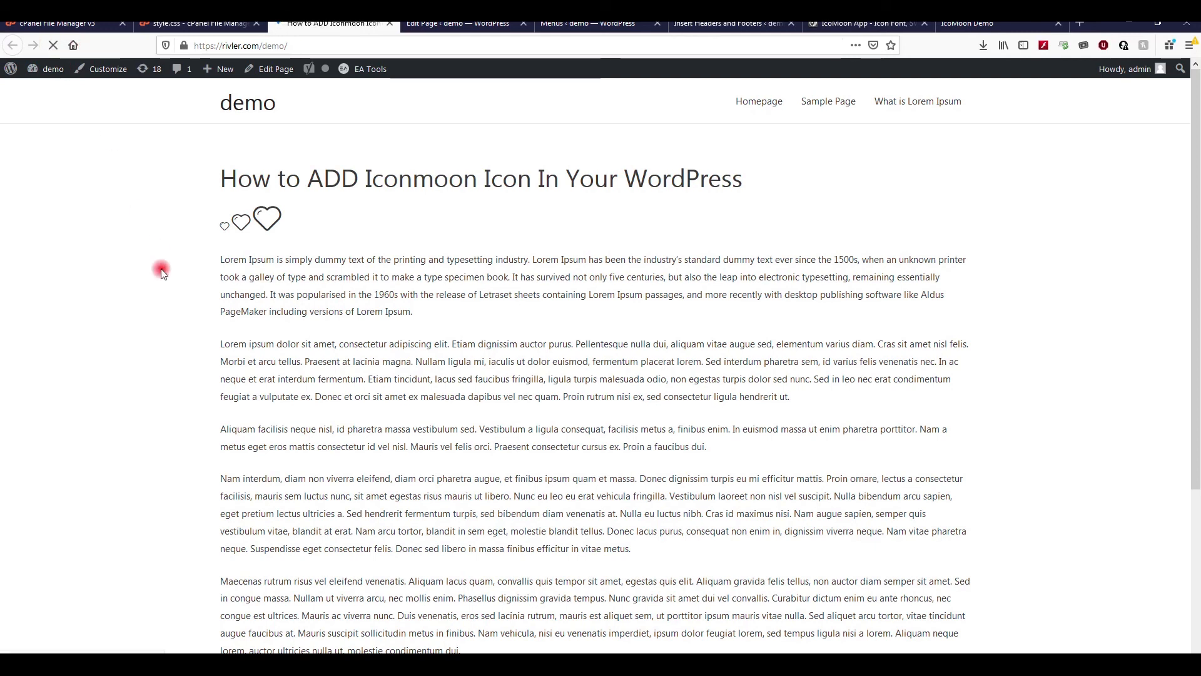